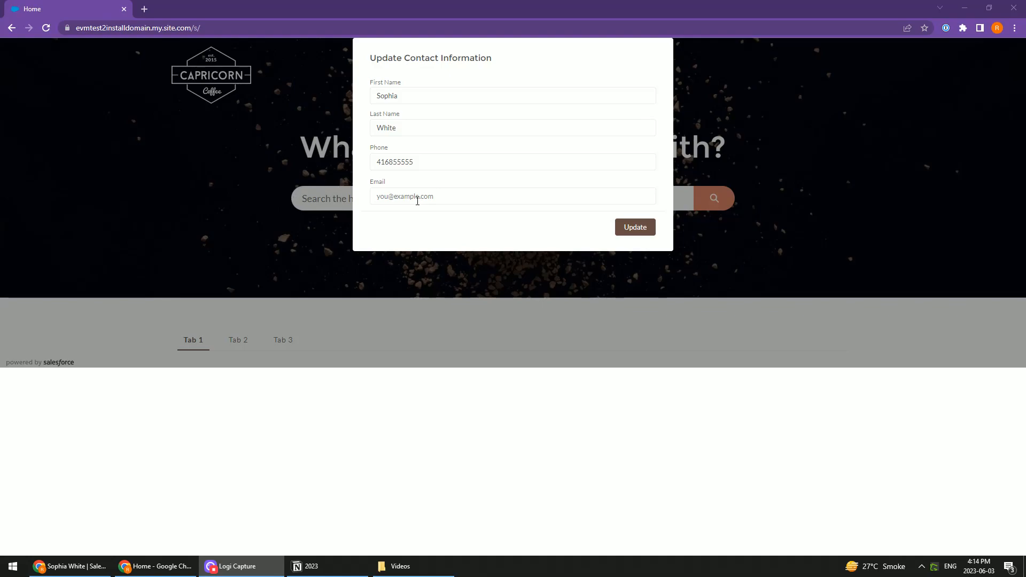
Fill in the contact's email in the Update Contact Information form and submit it, reloading the site before and after
{"action": "left_click", "coordinate": [45, 28]}
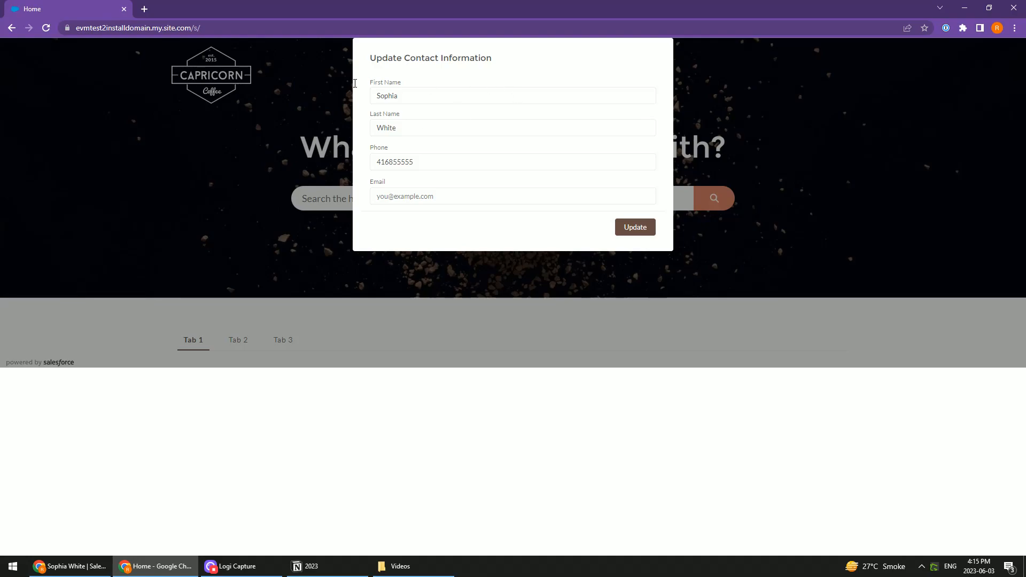
{"action": "left_click", "coordinate": [395, 196]}
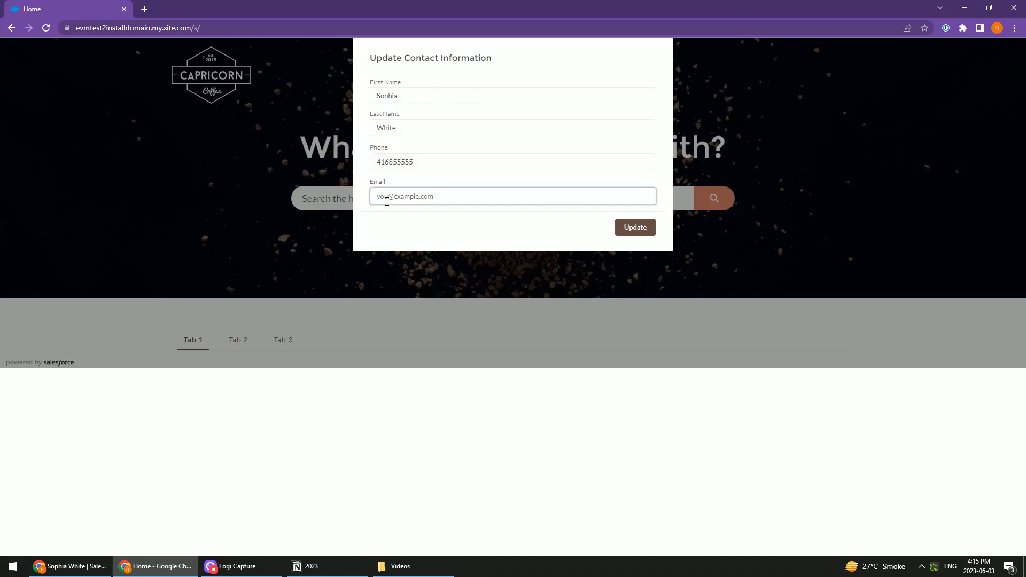
{"action": "type", "text": "test@test.ca"}
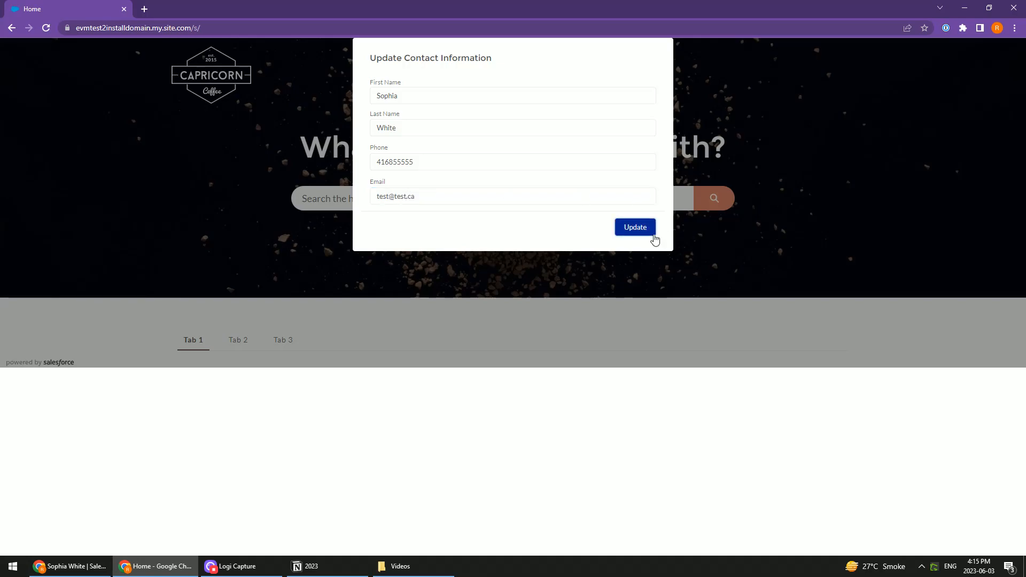
{"action": "left_click", "coordinate": [628, 227]}
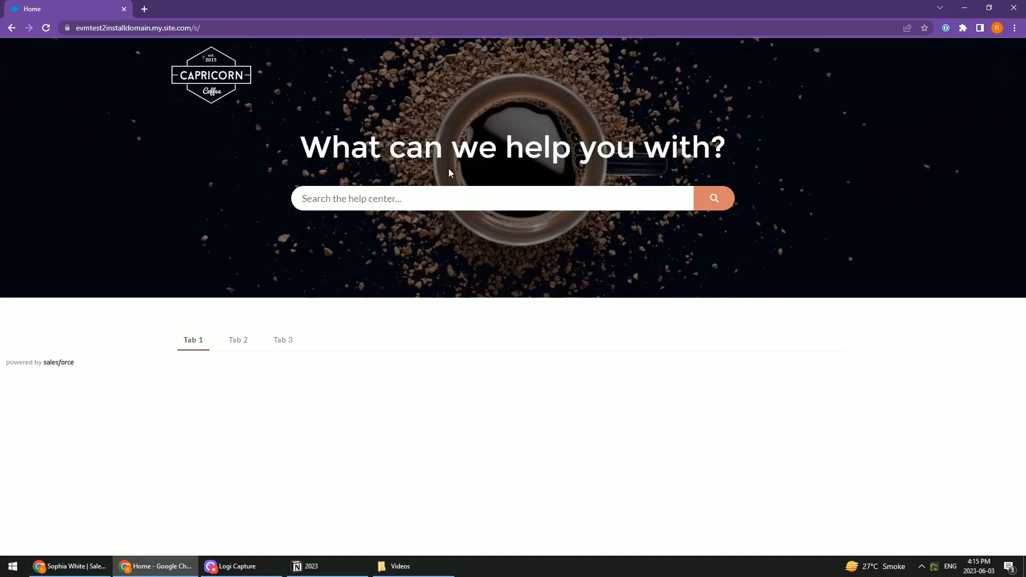
{"action": "left_click", "coordinate": [46, 28]}
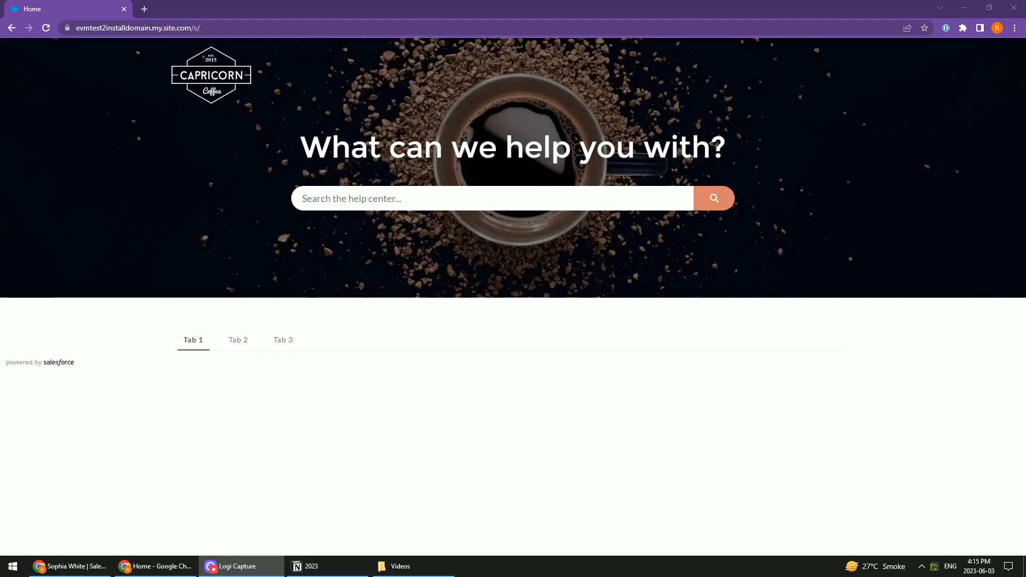
Switch to the contact's record in Salesforce and reload it to check the email field against the coffee site
{"action": "key", "text": "alt+Tab"}
{"action": "key", "text": "Tab"}
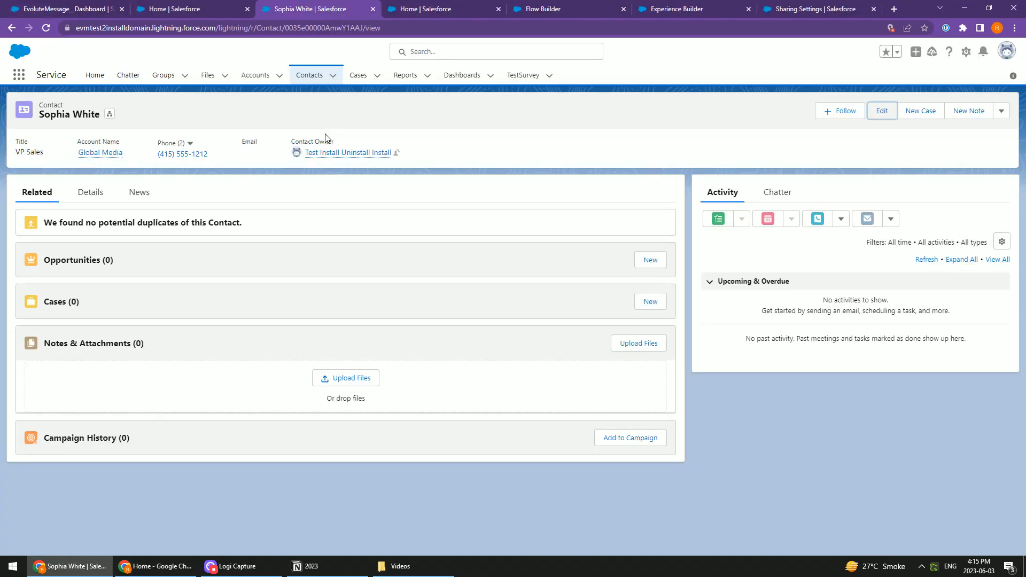
{"action": "left_click", "coordinate": [46, 28]}
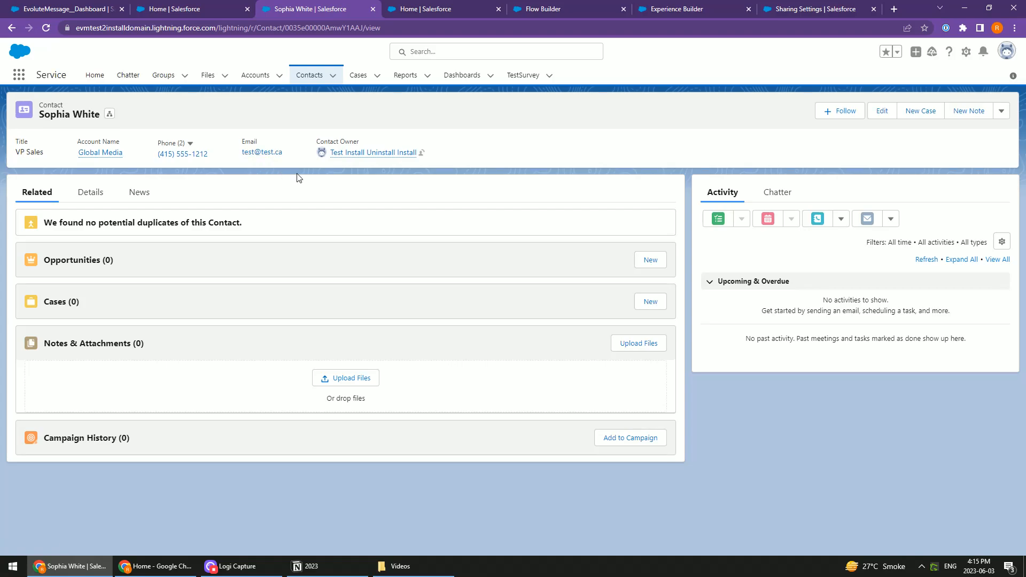
{"action": "key", "text": "alt+Tab"}
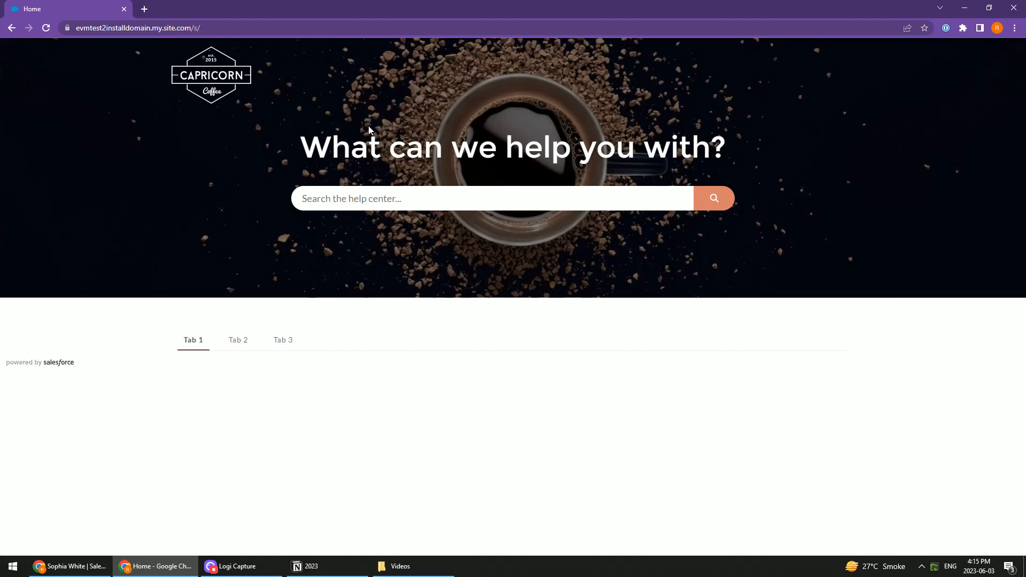
{"action": "key", "text": "alt+Tab"}
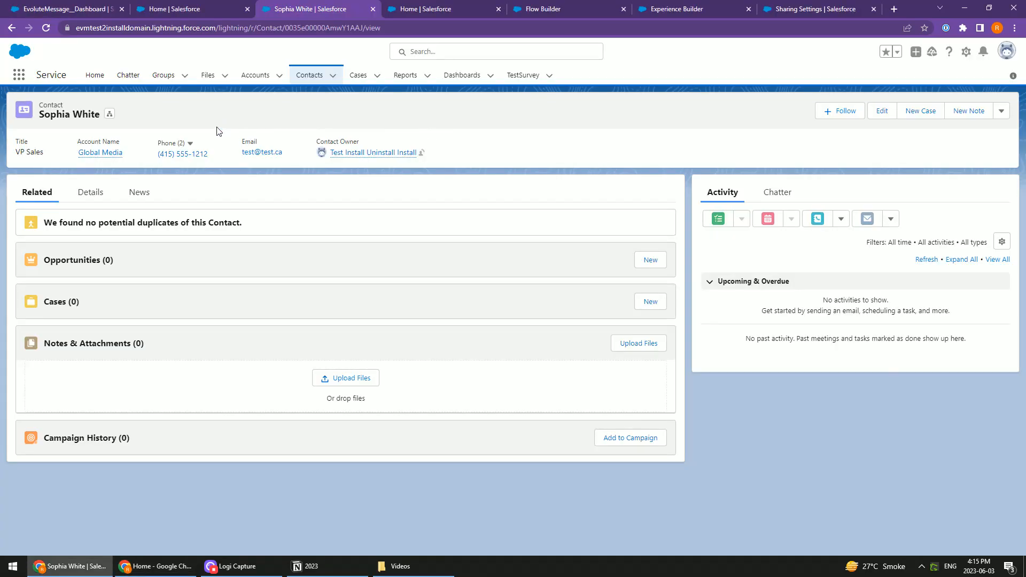
Open the contact record for editing and examine its email, address, phone and birthdate fields
{"action": "left_click", "coordinate": [882, 115]}
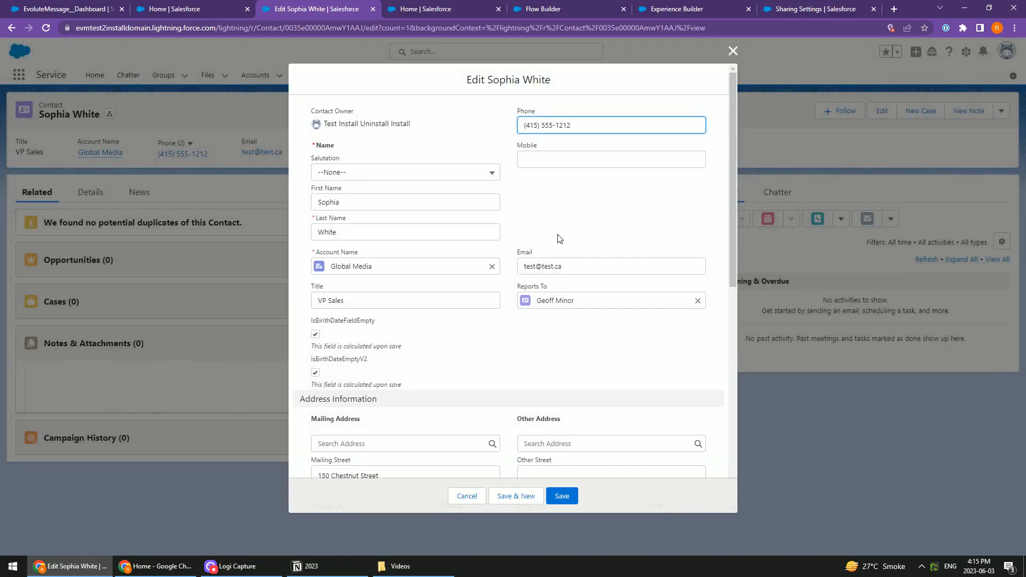
{"action": "scroll", "coordinate": [511, 239], "scroll_direction": "down", "scroll_amount": 3}
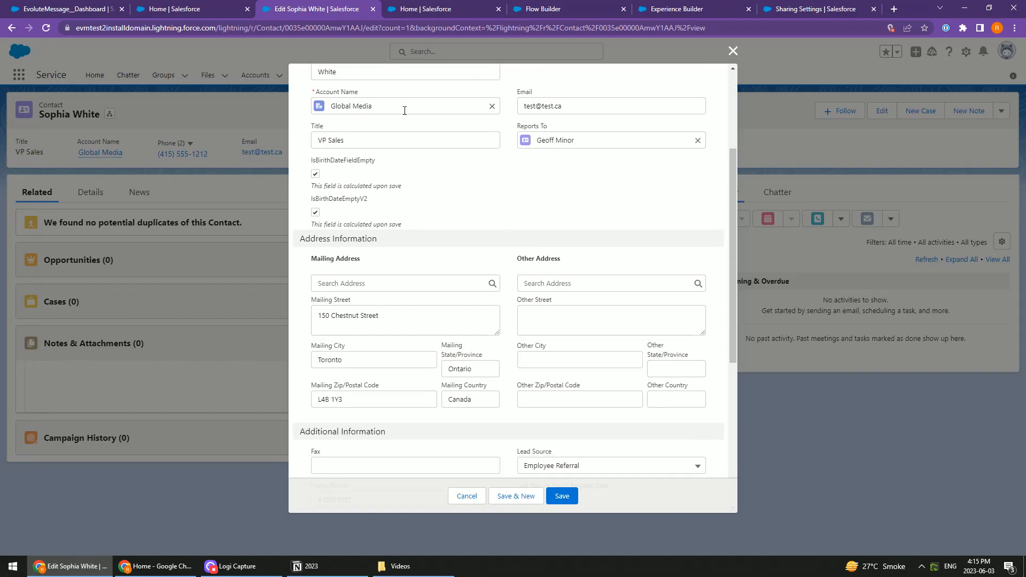
{"action": "scroll", "coordinate": [515, 211], "scroll_direction": "down", "scroll_amount": 2}
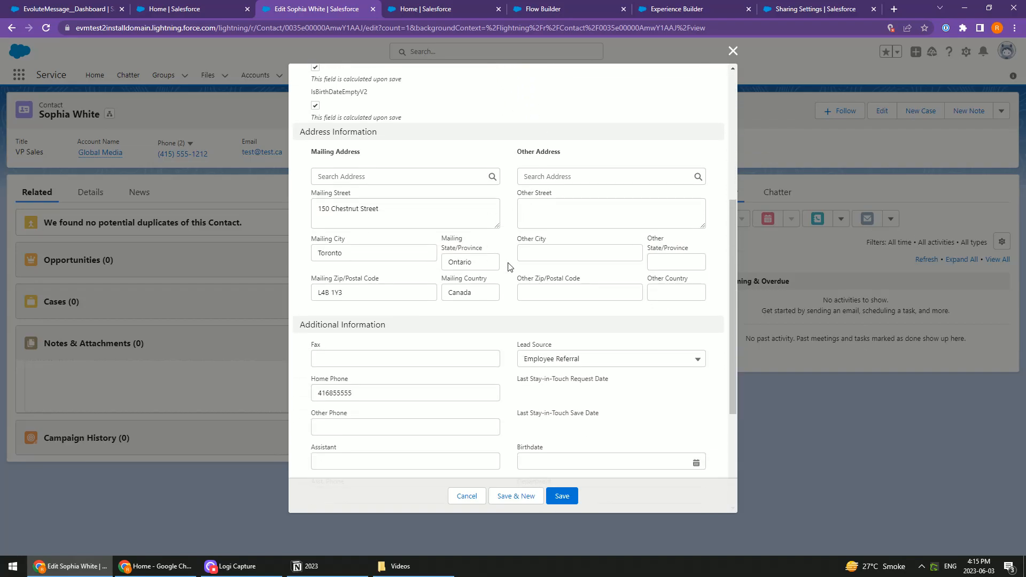
{"action": "scroll", "coordinate": [511, 266], "scroll_direction": "down", "scroll_amount": 1}
{"action": "scroll", "coordinate": [511, 305], "scroll_direction": "down", "scroll_amount": 3}
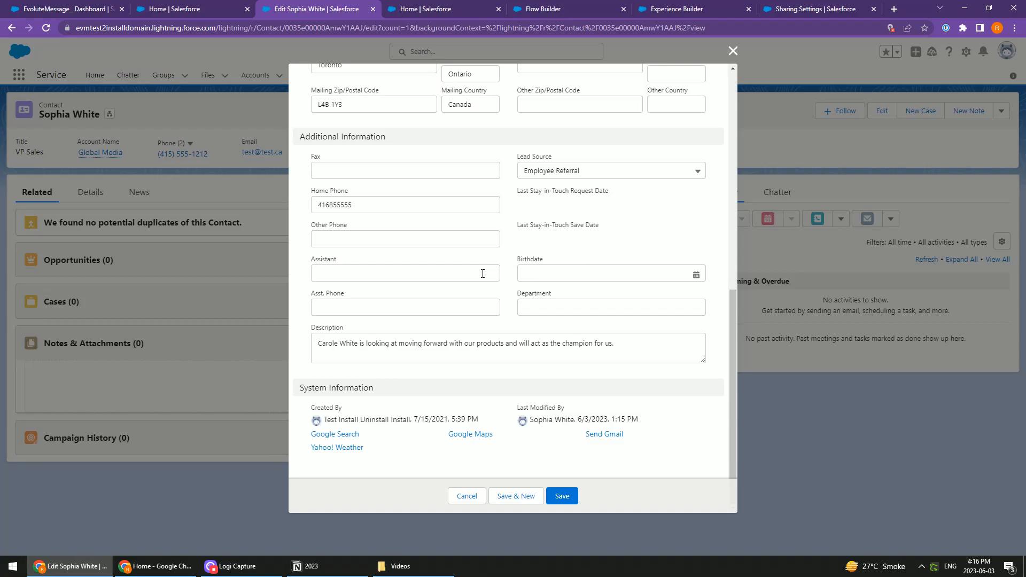
Create a new Screen Flow in Flow Builder and add a Get Records element after the start
{"action": "left_click", "coordinate": [428, 9]}
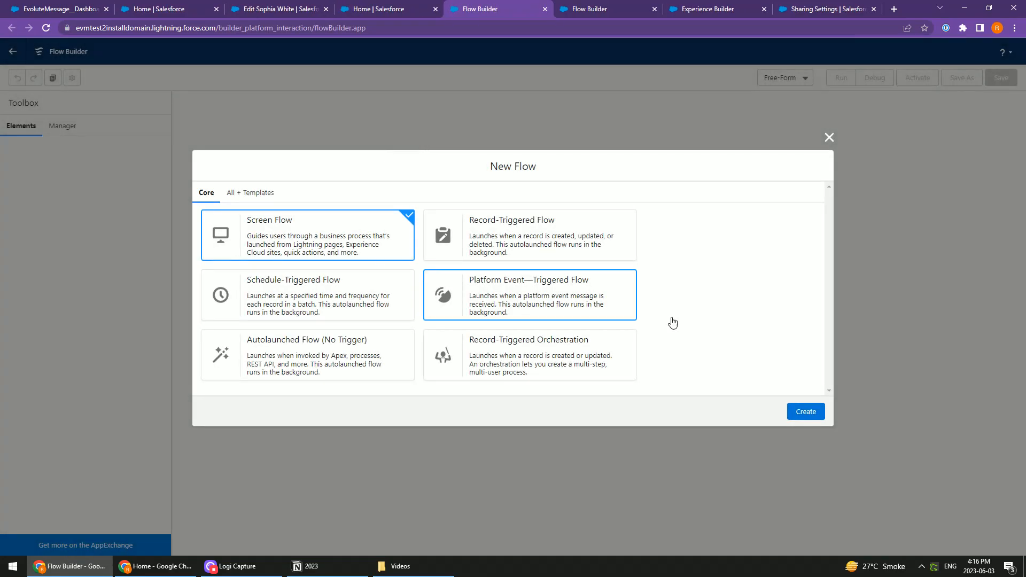
{"action": "left_click", "coordinate": [808, 412]}
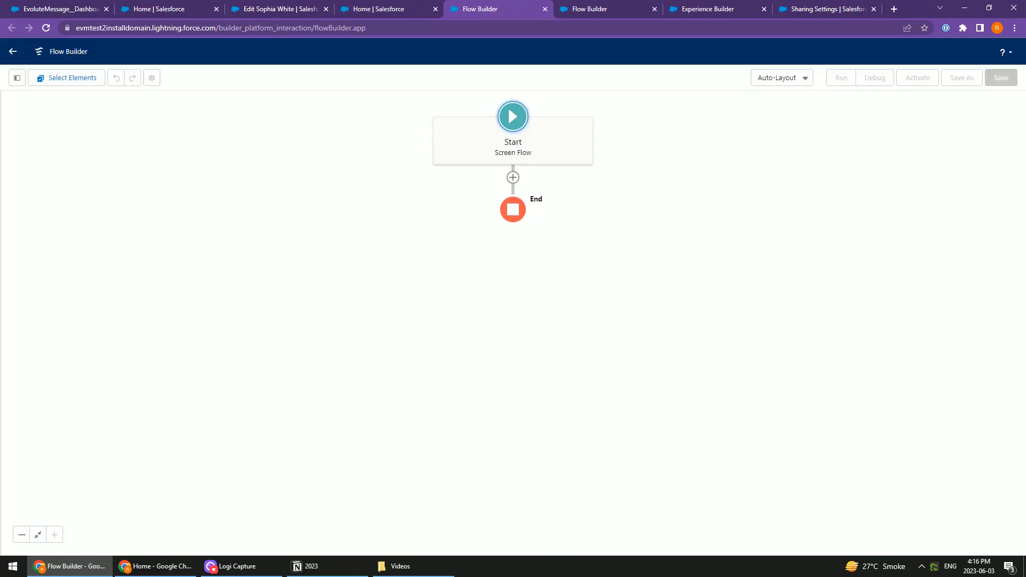
{"action": "left_click", "coordinate": [513, 177]}
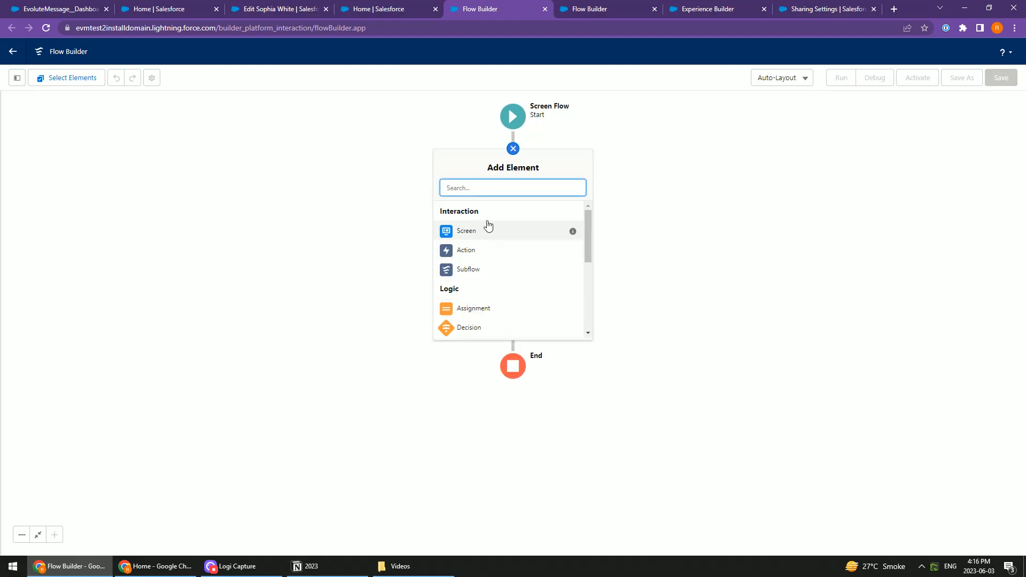
{"action": "type", "text": "get"}
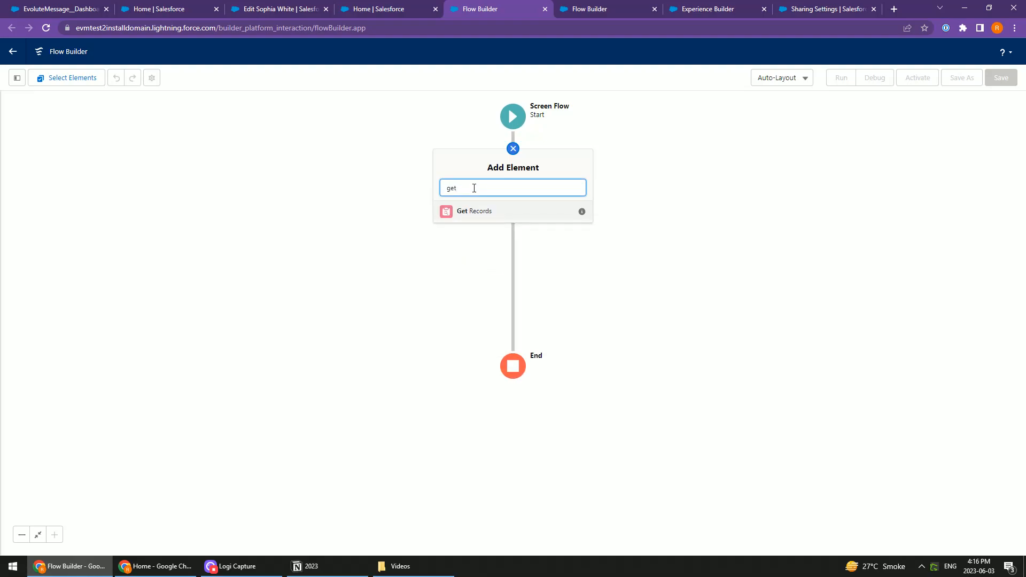
{"action": "left_click", "coordinate": [482, 215]}
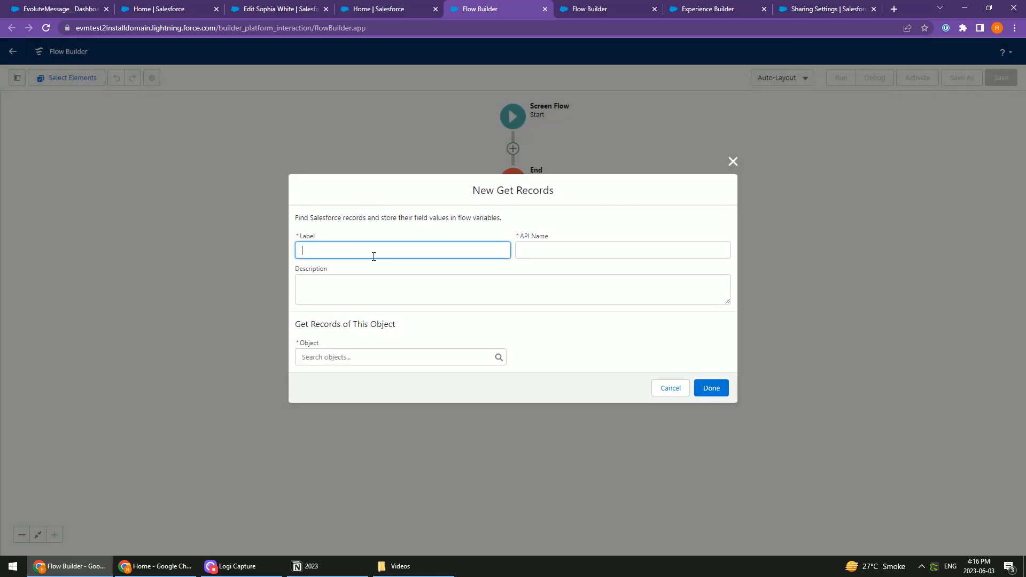
Label the Get Records element GetContact and set its object to Contact
{"action": "key", "text": "Tab"}
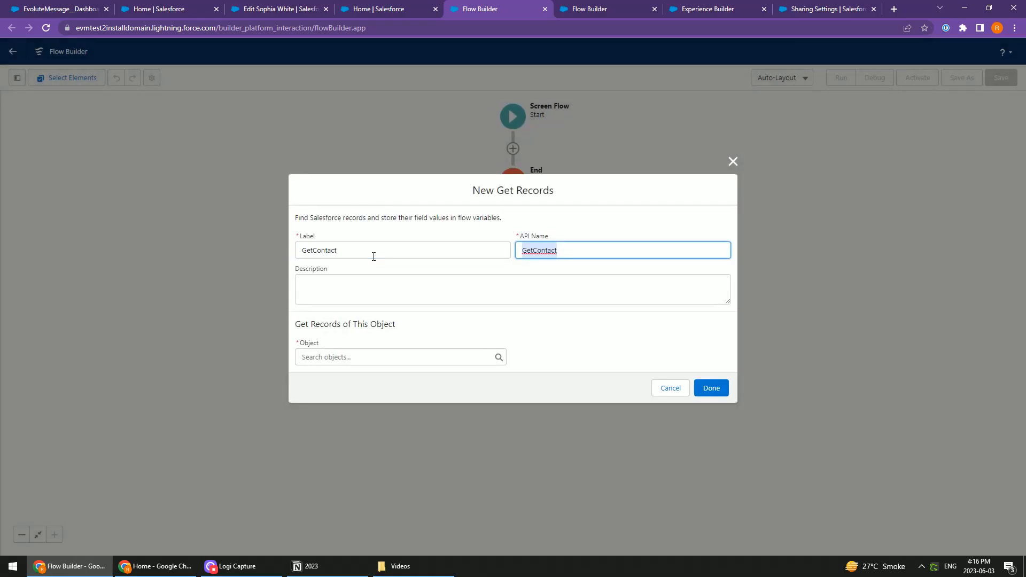
{"action": "left_click", "coordinate": [459, 292]}
{"action": "left_click", "coordinate": [347, 358]}
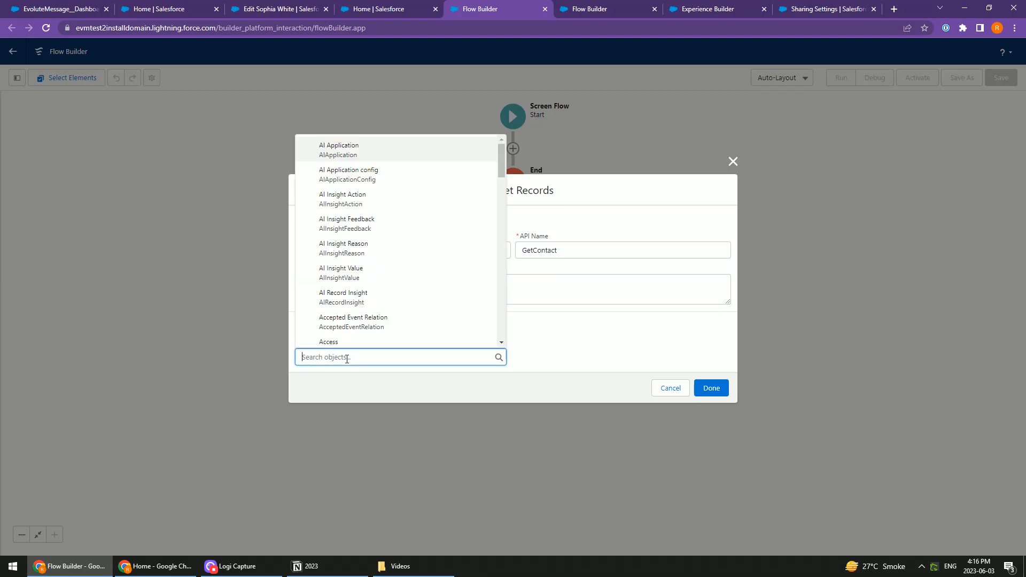
{"action": "type", "text": "Contact"}
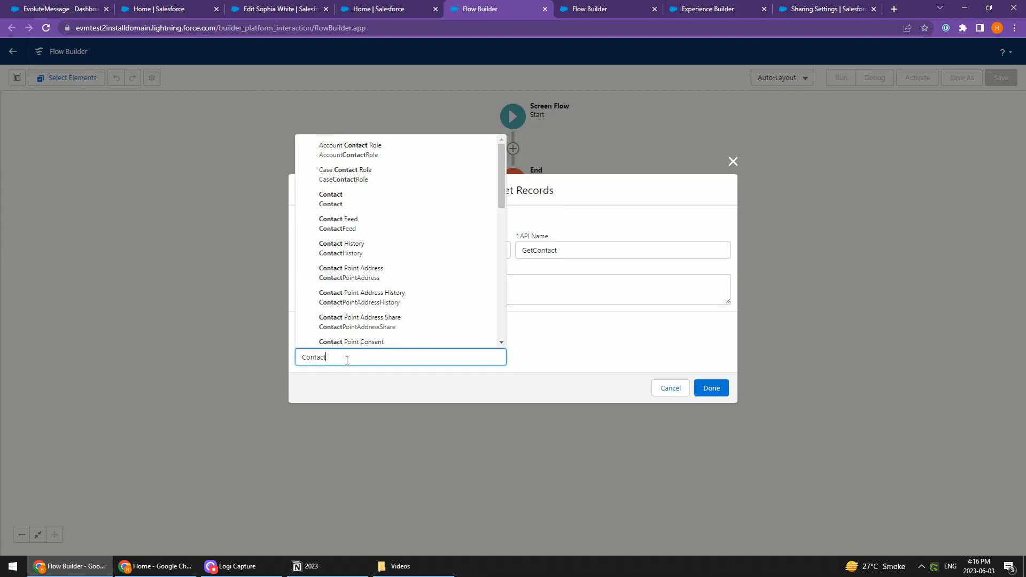
{"action": "left_click", "coordinate": [357, 201]}
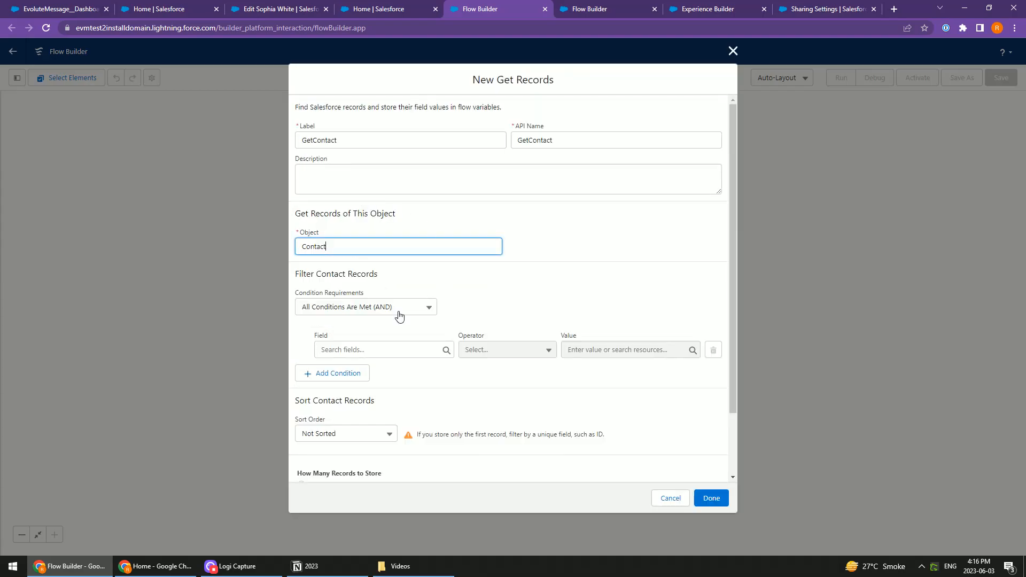
Filter the Contact records with the condition Id Equals $User > ContactId
{"action": "left_click", "coordinate": [375, 350]}
{"action": "type", "text": "Contact"}
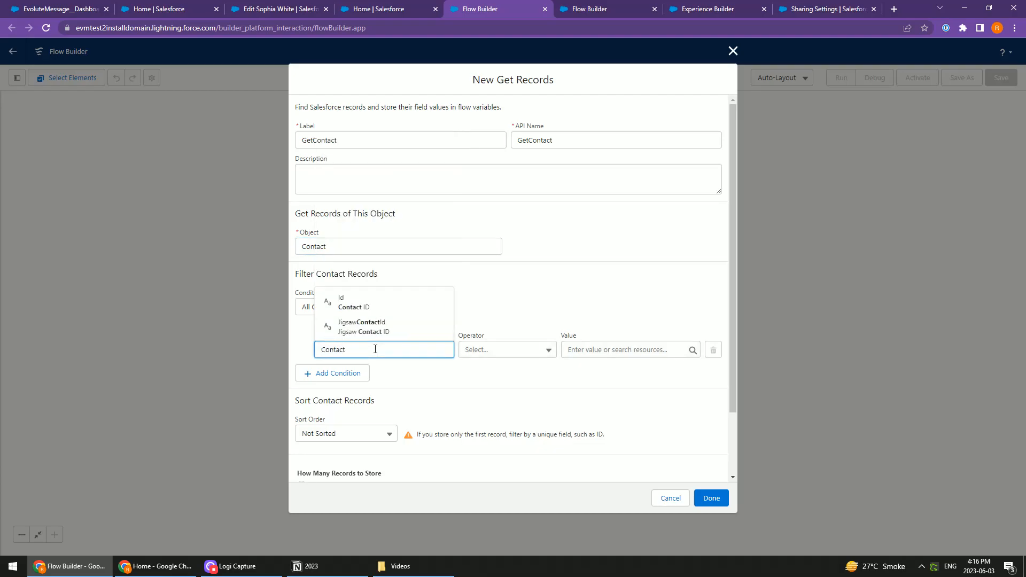
{"action": "left_click", "coordinate": [376, 300]}
{"action": "left_click", "coordinate": [622, 350]}
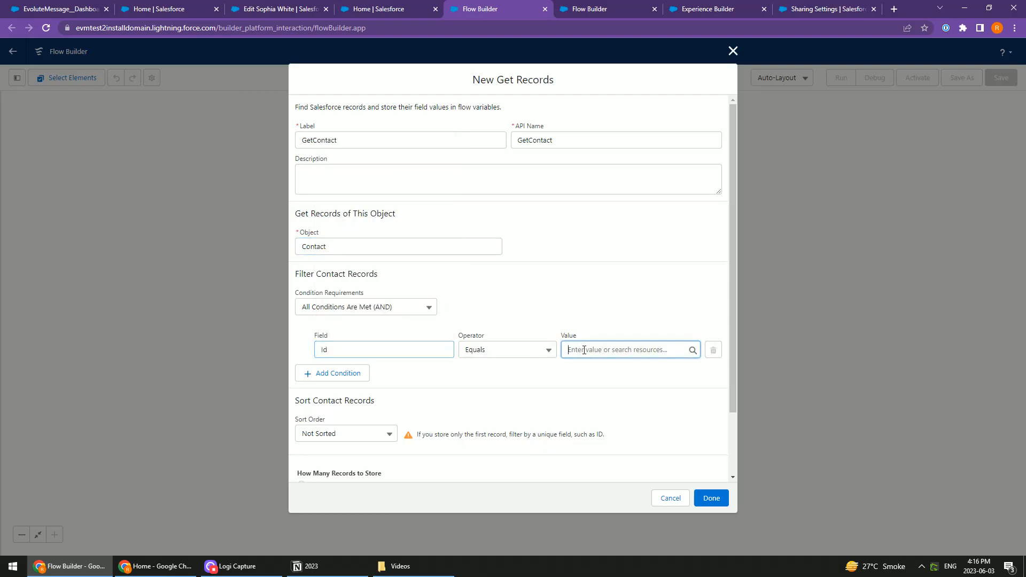
{"action": "scroll", "coordinate": [627, 332], "scroll_direction": "down", "scroll_amount": 1}
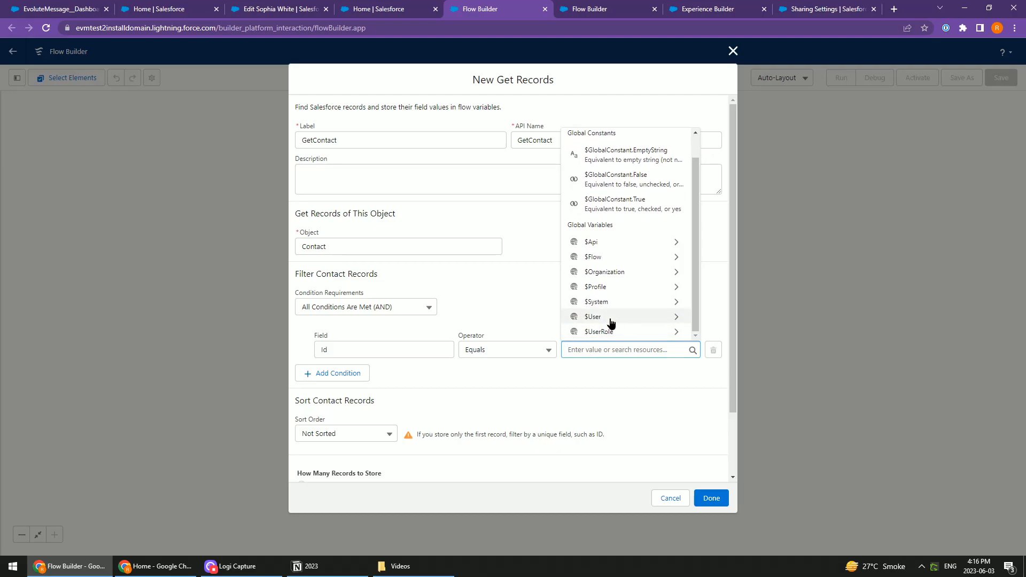
{"action": "left_click", "coordinate": [611, 318]}
{"action": "scroll", "coordinate": [635, 236], "scroll_direction": "down", "scroll_amount": 2}
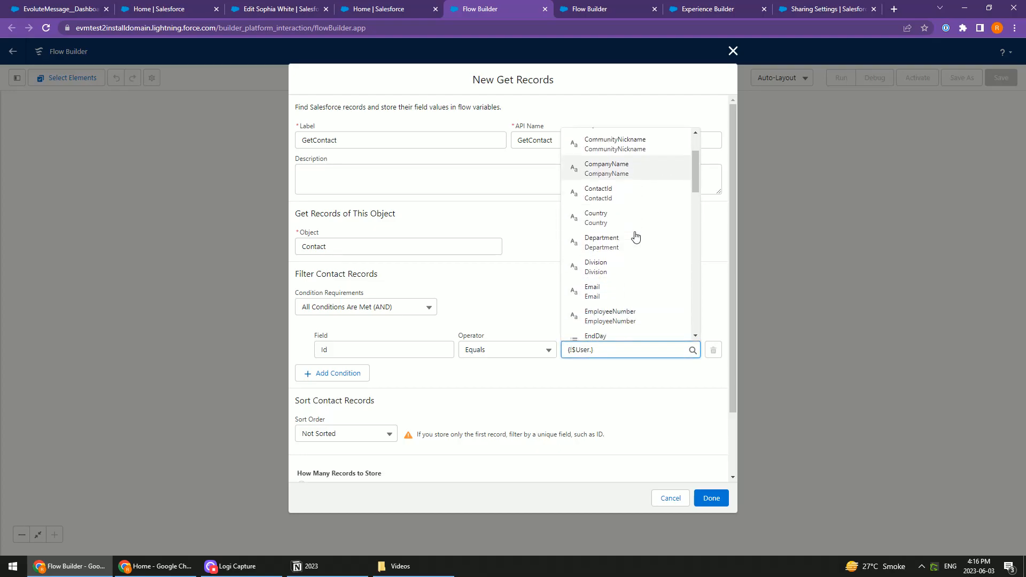
{"action": "scroll", "coordinate": [629, 234], "scroll_direction": "down", "scroll_amount": 4}
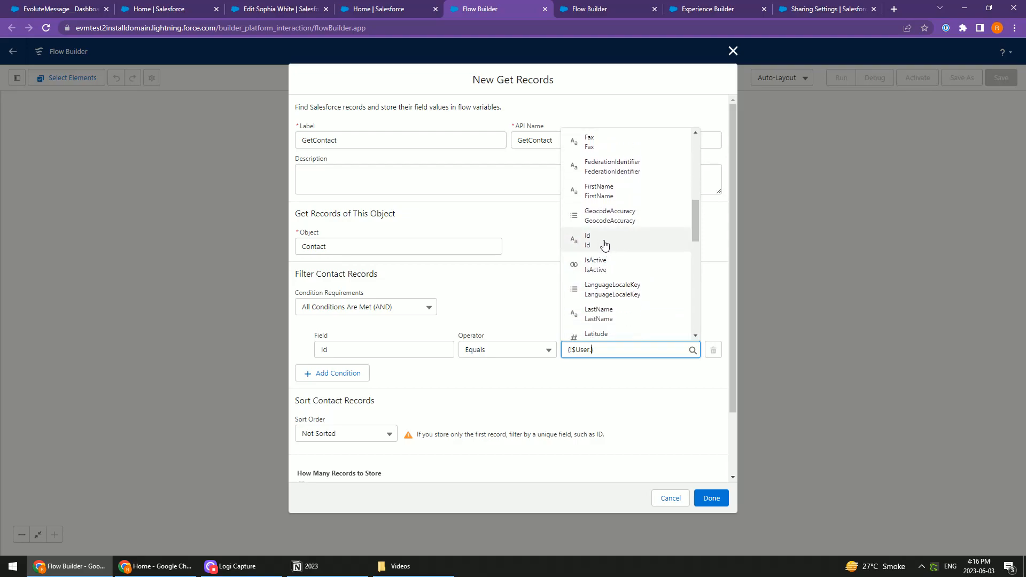
{"action": "type", "text": "ContactId"}
{"action": "key", "text": "Return"}
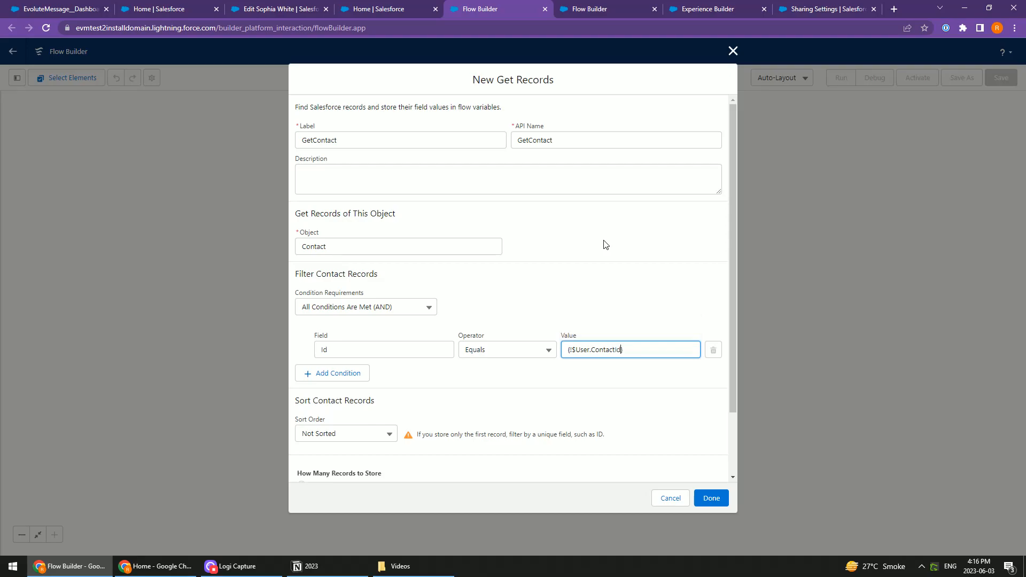
{"action": "left_click", "coordinate": [437, 375]}
Review the record storage options and finish the GetContact element with its default storage settings
{"action": "scroll", "coordinate": [468, 378], "scroll_direction": "down", "scroll_amount": 1}
{"action": "scroll", "coordinate": [468, 379], "scroll_direction": "down", "scroll_amount": 2}
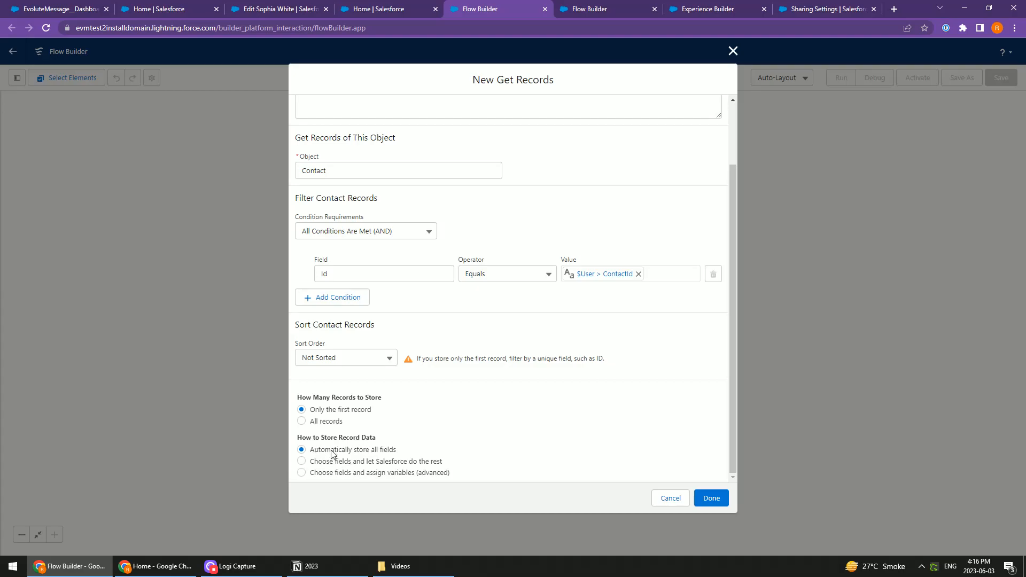
{"action": "scroll", "coordinate": [537, 368], "scroll_direction": "up", "scroll_amount": 3}
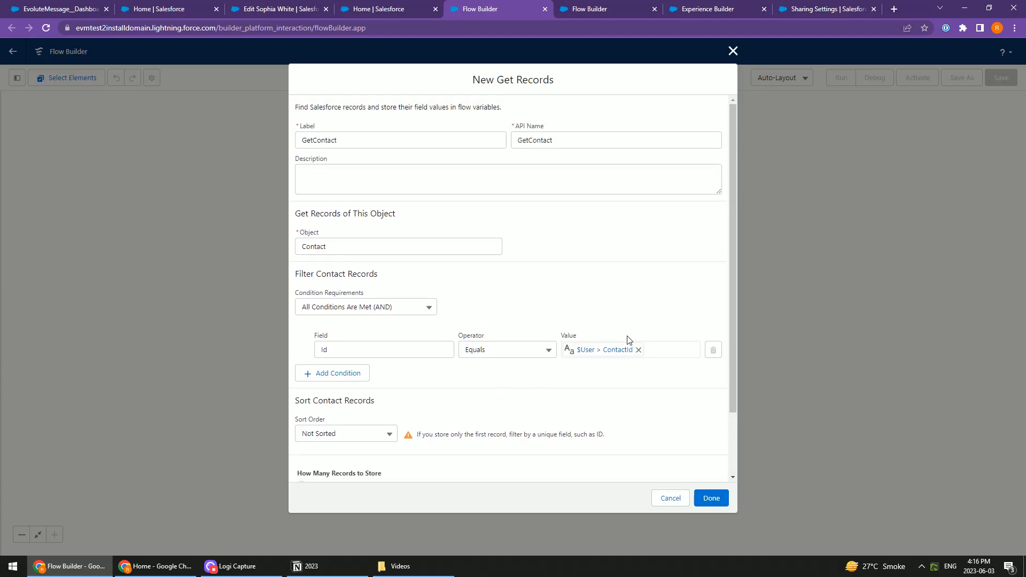
{"action": "left_click", "coordinate": [711, 498]}
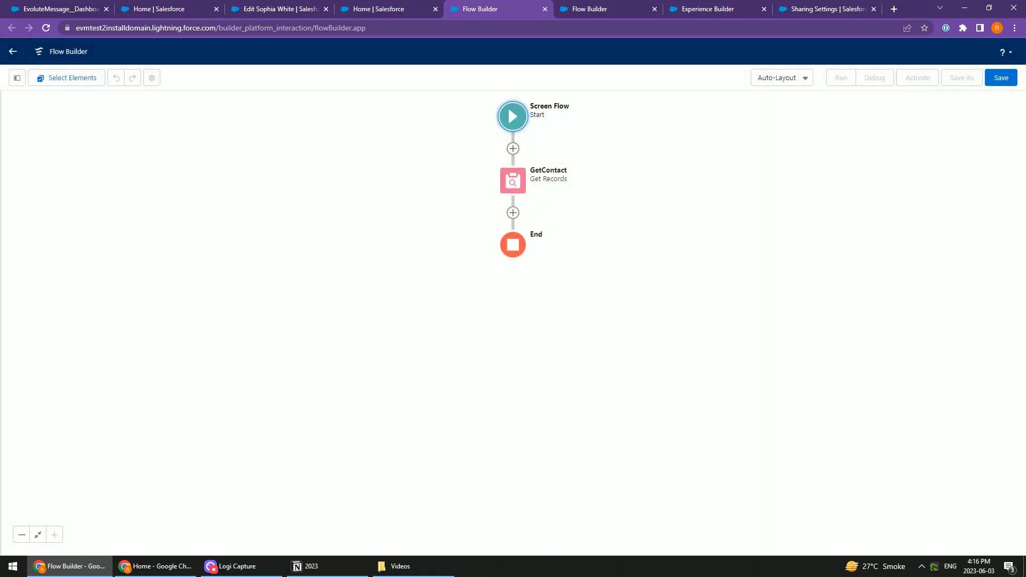
Add a Screen element after the GetContact element and begin searching its components
{"action": "left_click", "coordinate": [513, 213]}
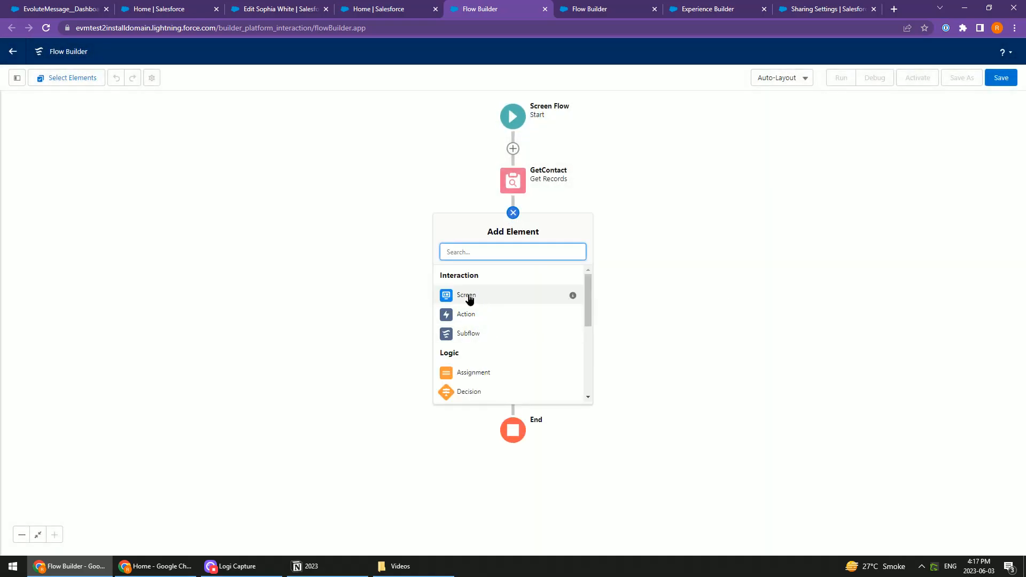
{"action": "left_click", "coordinate": [481, 296]}
{"action": "left_click", "coordinate": [125, 157]}
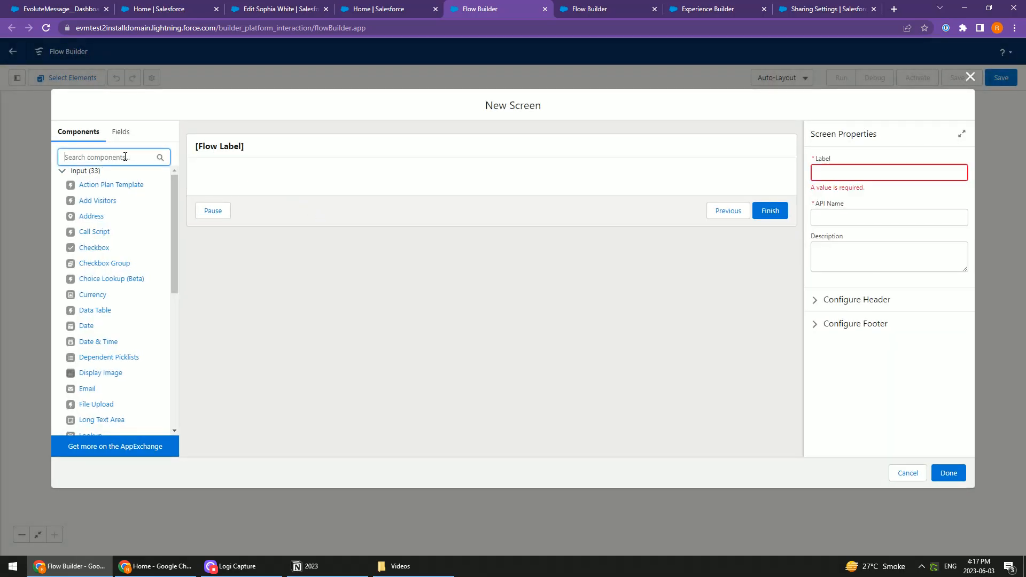
{"action": "type", "text": "txt"}
{"action": "key", "text": "BackSpace"}
{"action": "key", "text": "BackSpace"}
{"action": "key", "text": "BackSpace"}
{"action": "type", "text": "fir"}
{"action": "key", "text": "BackSpace"}
{"action": "key", "text": "BackSpace"}
{"action": "key", "text": "BackSpace"}
Find the Text input component with the search term "tex" and add it to the screen
{"action": "type", "text": "tex"}
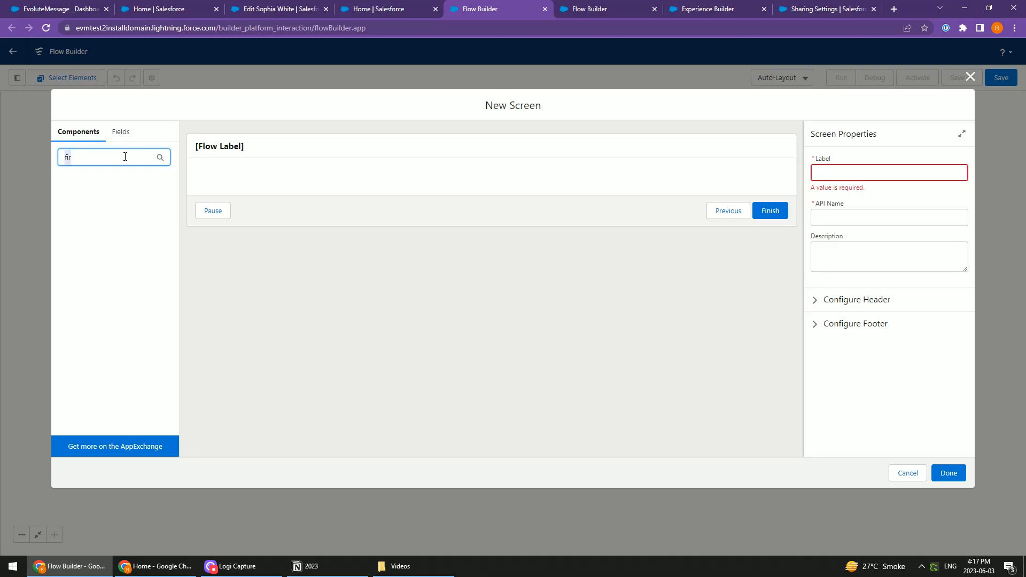
{"action": "left_click", "coordinate": [87, 202]}
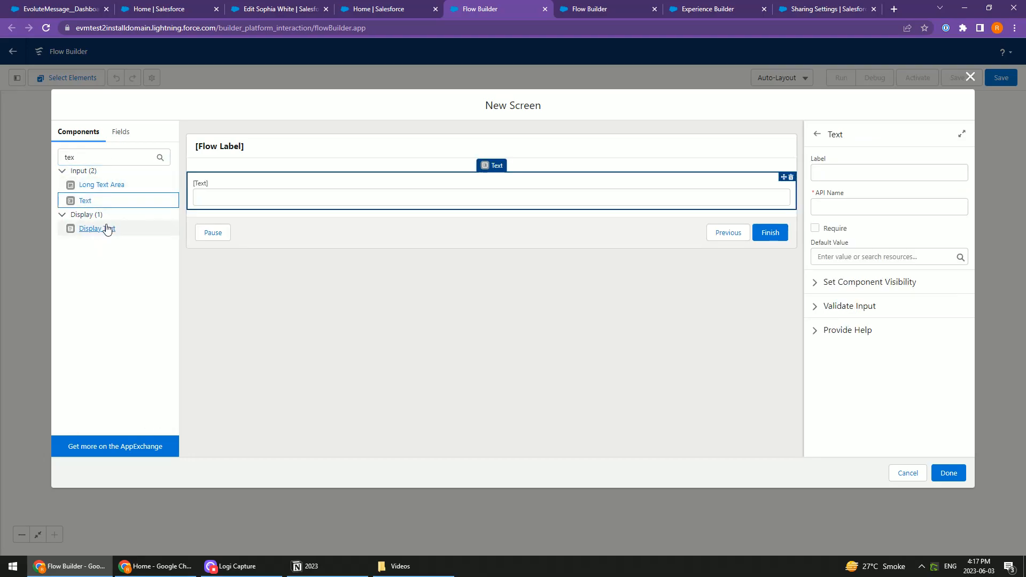
Add a Date input to the screen with the label Birthdate and the API name txtBirthdate
{"action": "double_click", "coordinate": [94, 157]}
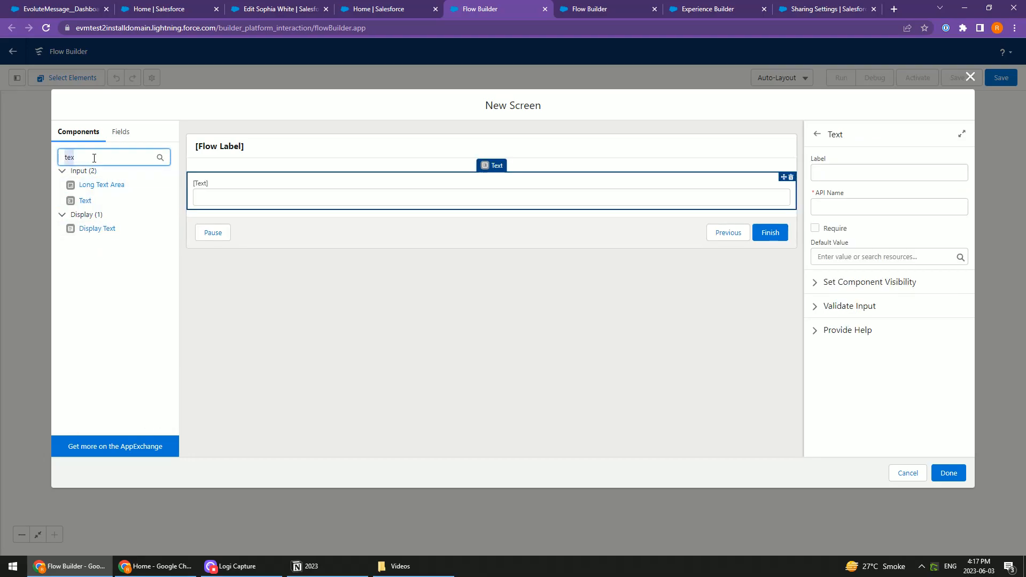
{"action": "type", "text": "date"}
{"action": "left_click", "coordinate": [75, 186]}
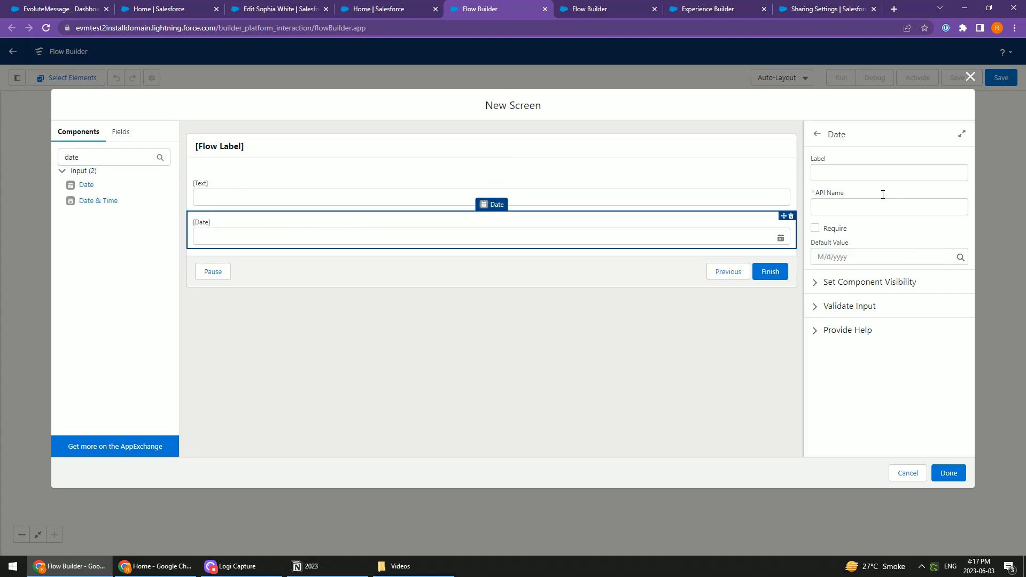
{"action": "left_click", "coordinate": [828, 171]}
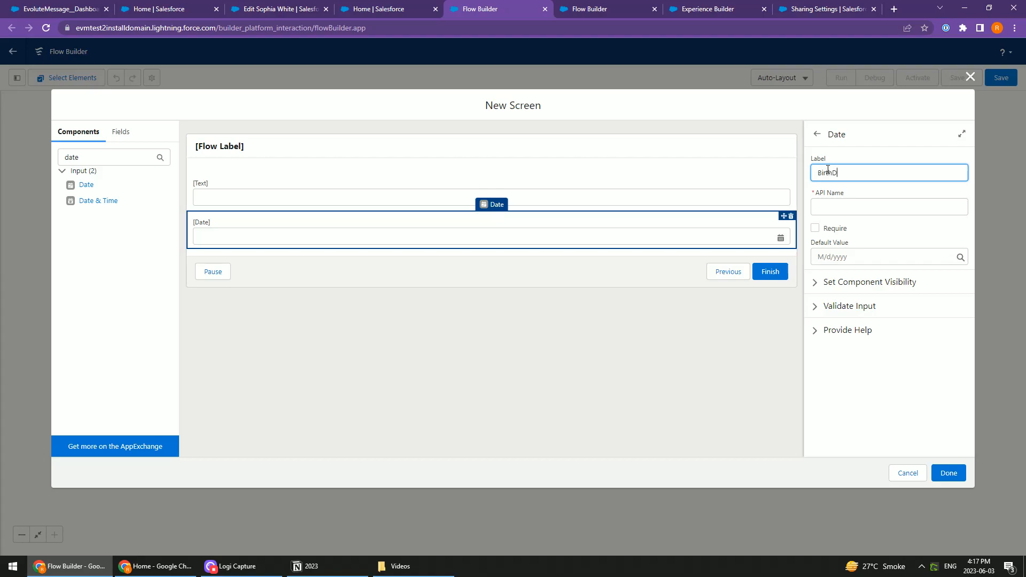
{"action": "key", "text": "Tab"}
{"action": "key", "text": "Home"}
{"action": "type", "text": "txt"}
Label the screen's Text input First Name and set its API name to txtFirstName
{"action": "left_click", "coordinate": [320, 197]}
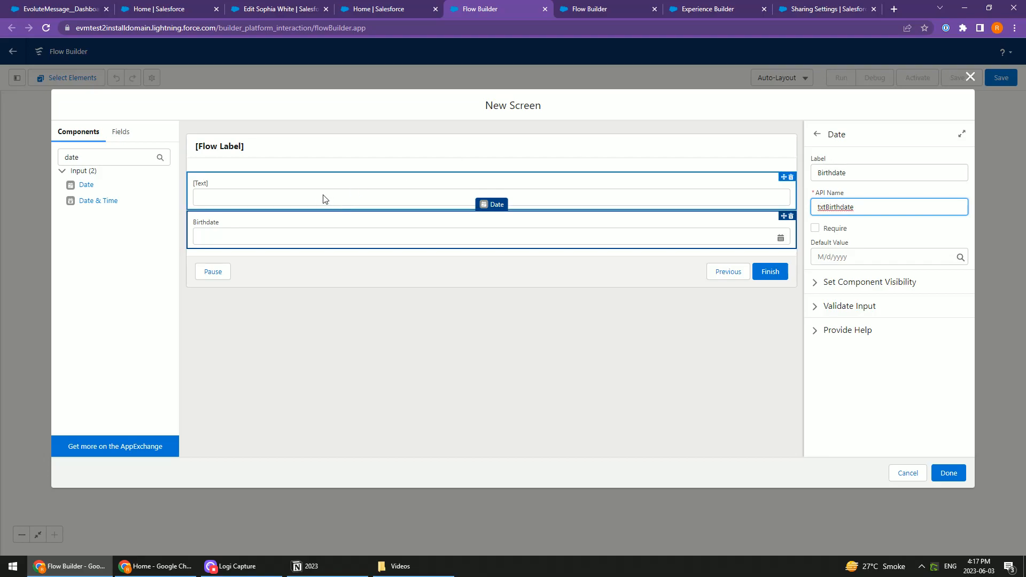
{"action": "left_click", "coordinate": [830, 172]}
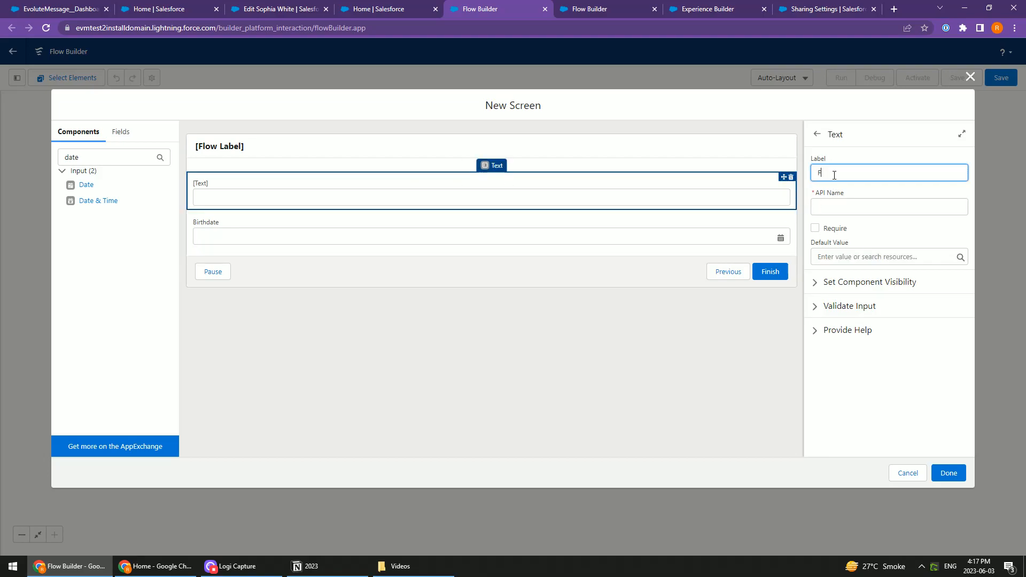
{"action": "type", "text": "First Name"}
{"action": "key", "text": "Tab"}
{"action": "type", "text": "t"}
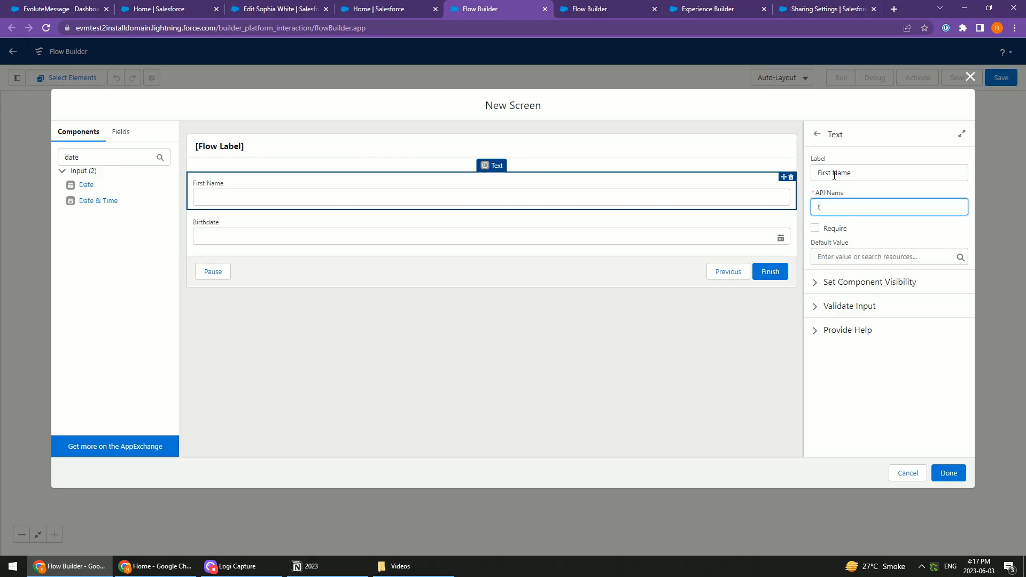
{"action": "type", "text": "xtFirstName"}
{"action": "key", "text": "Tab"}
Set the First Name input's default value to the FirstName field of the Contact from GetContact
{"action": "left_click", "coordinate": [891, 255]}
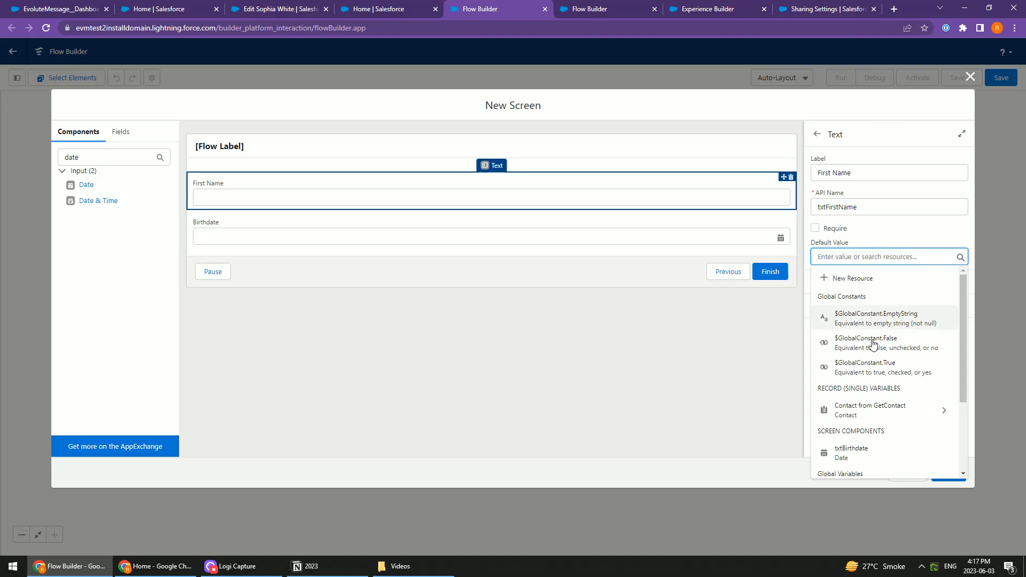
{"action": "left_click", "coordinate": [867, 412]}
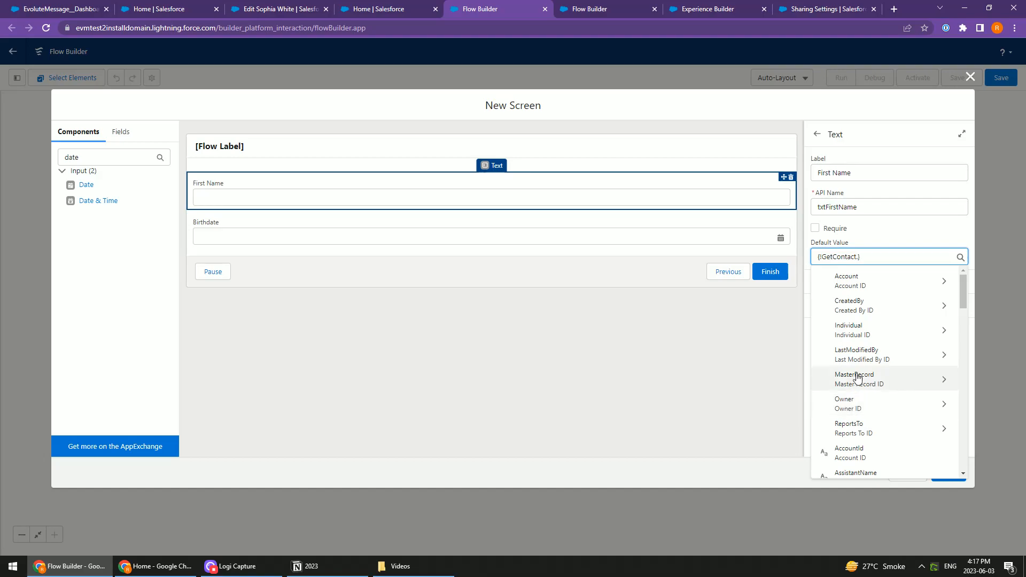
{"action": "type", "text": "First"}
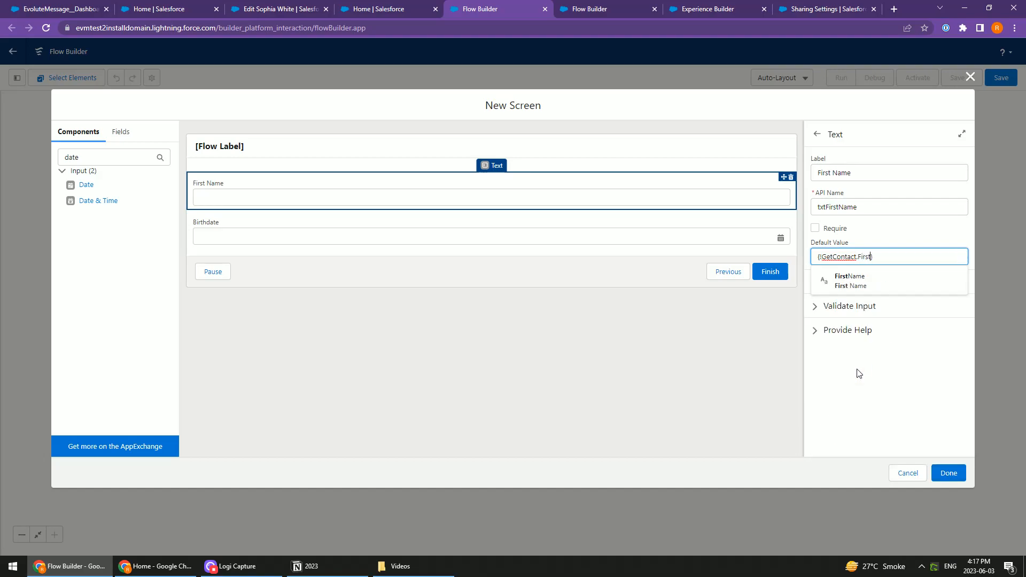
{"action": "left_click", "coordinate": [877, 282]}
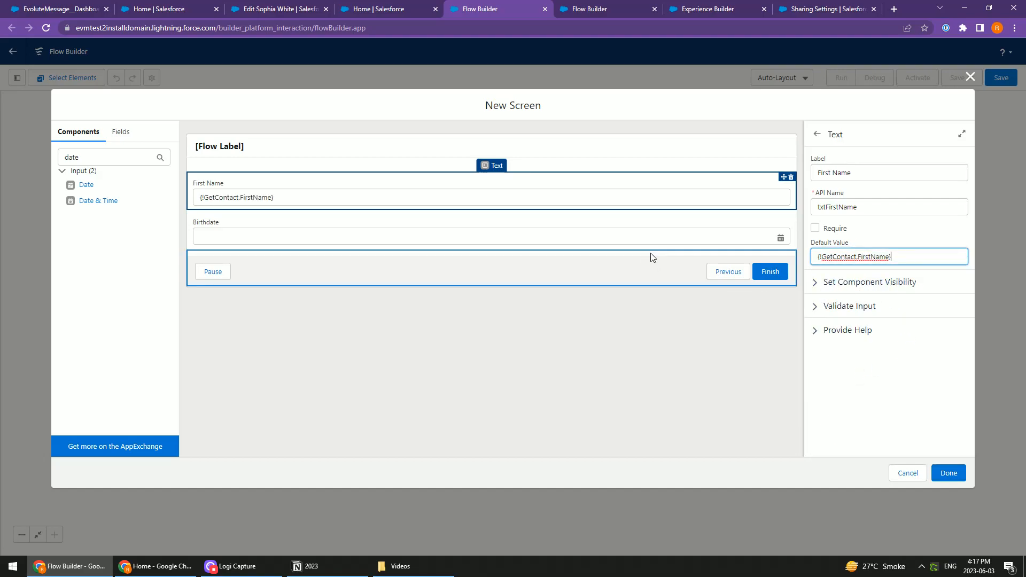
Set the Birthdate input's default value to the Birthdate field of the Contact from GetContact
{"action": "left_click", "coordinate": [674, 229]}
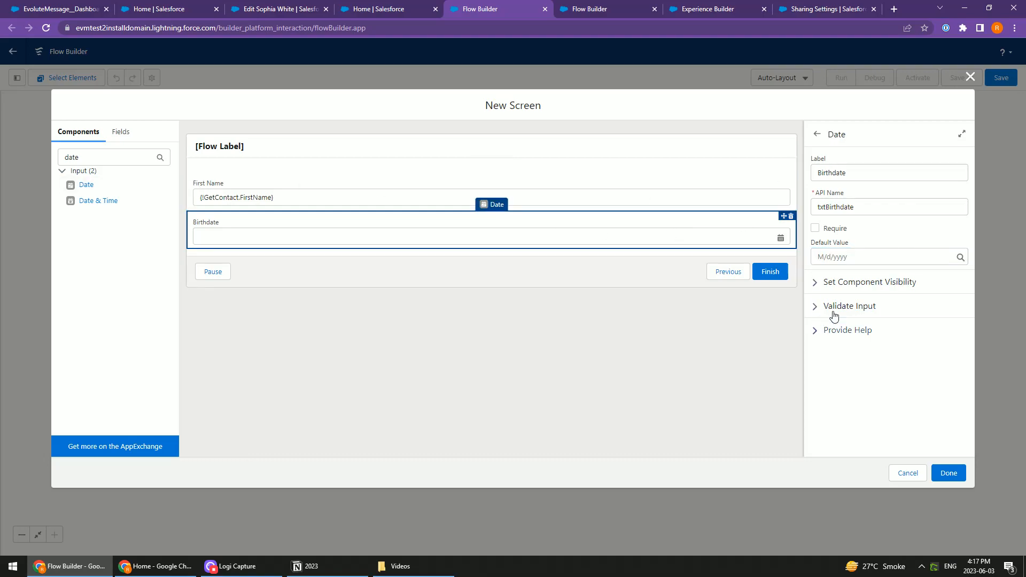
{"action": "left_click", "coordinate": [844, 257]}
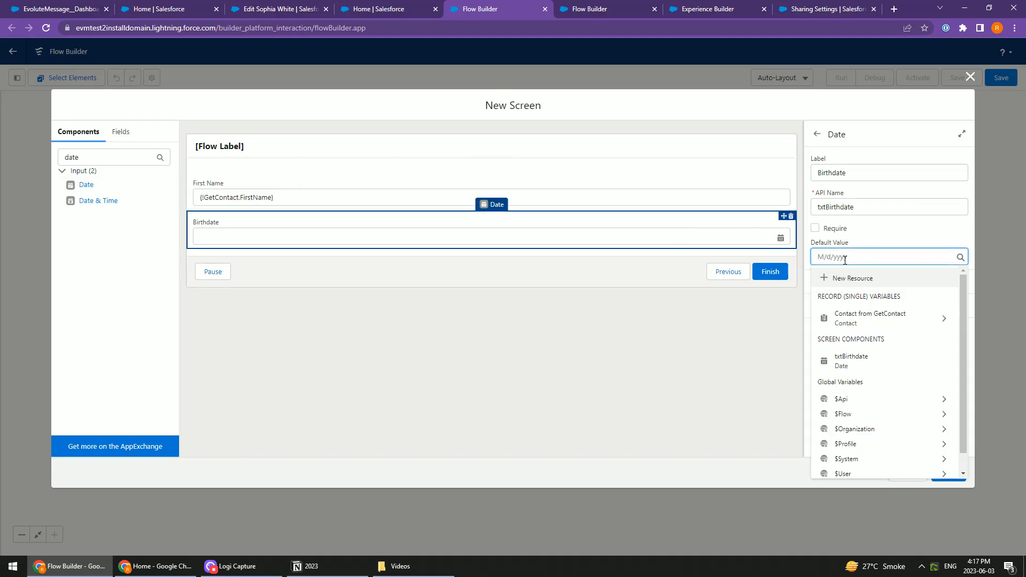
{"action": "left_click", "coordinate": [875, 320]}
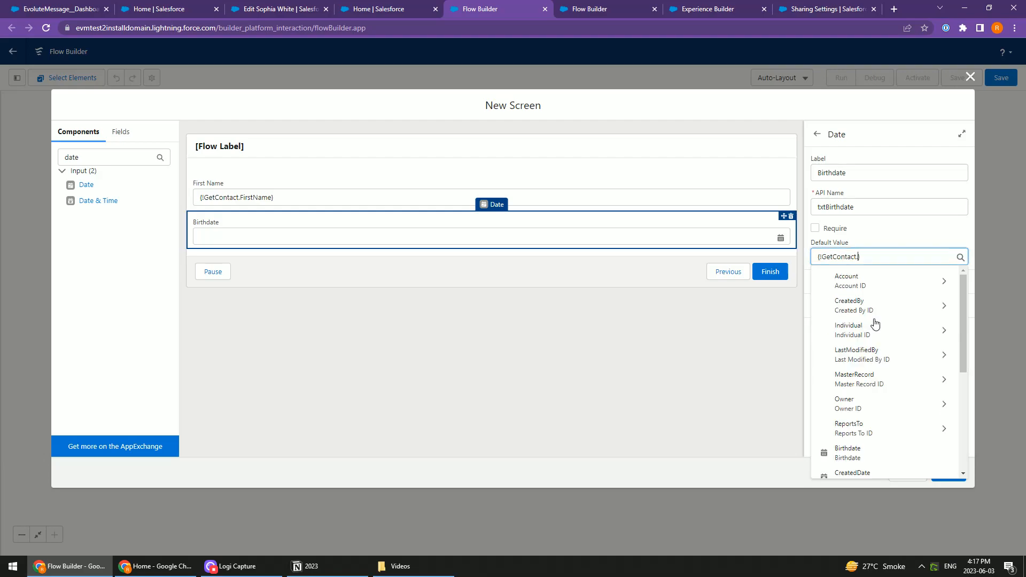
{"action": "type", "text": "bir"}
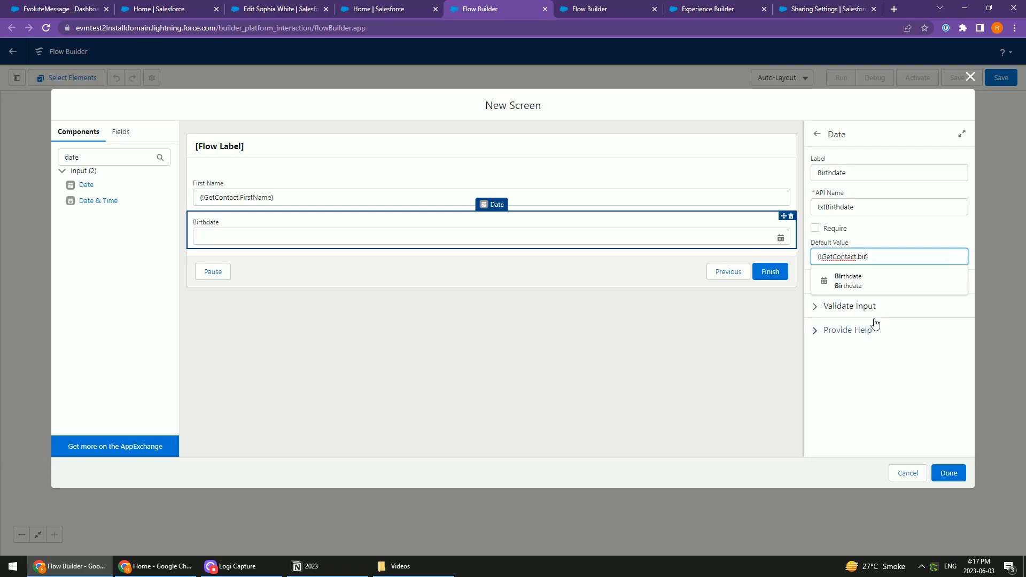
{"action": "left_click", "coordinate": [856, 283]}
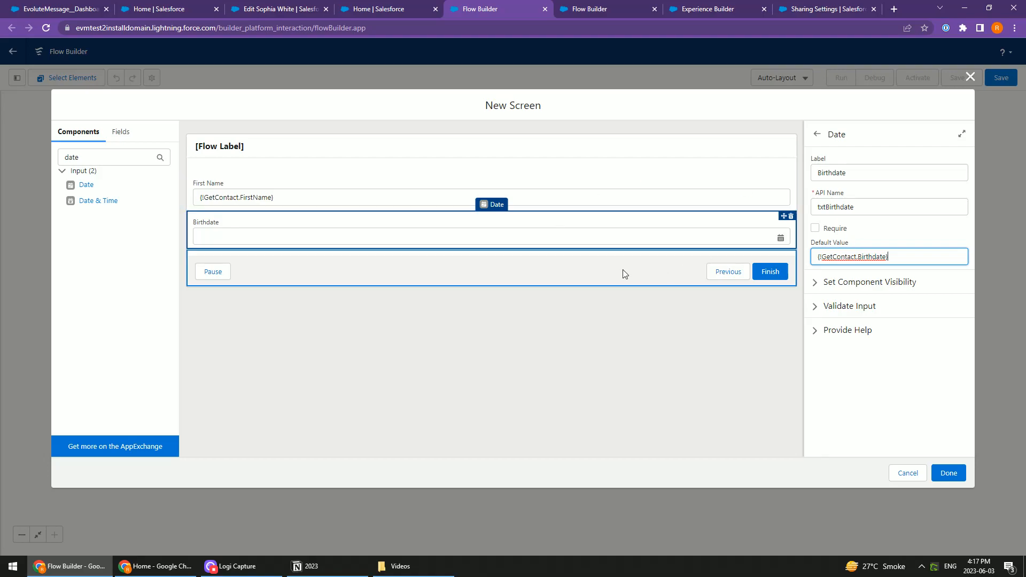
{"action": "left_click", "coordinate": [654, 199]}
{"action": "left_click", "coordinate": [643, 230]}
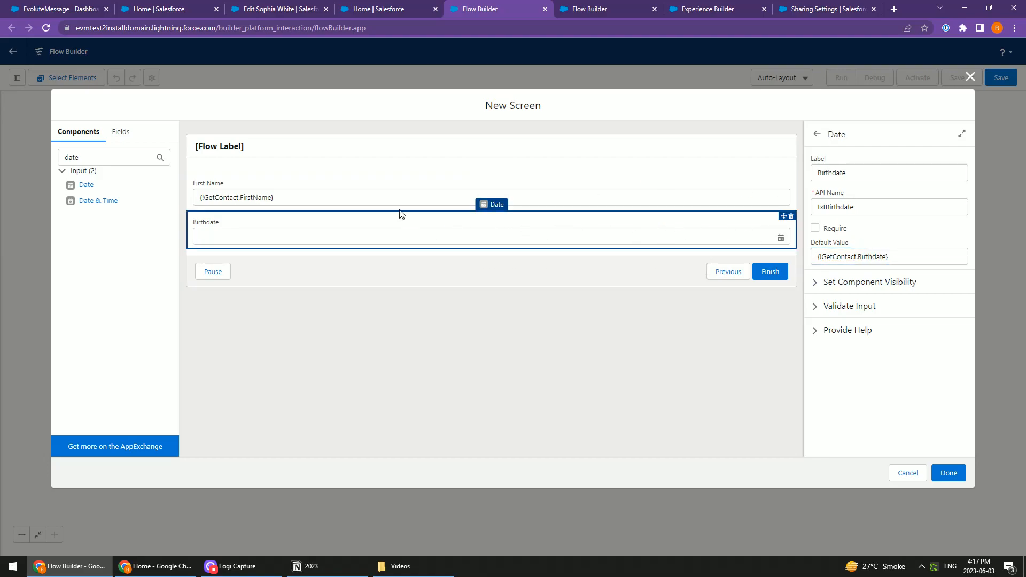
Label the screen itself Confirm Birthdate, with the API name Confirm_Birthdate
{"action": "left_click", "coordinate": [512, 275]}
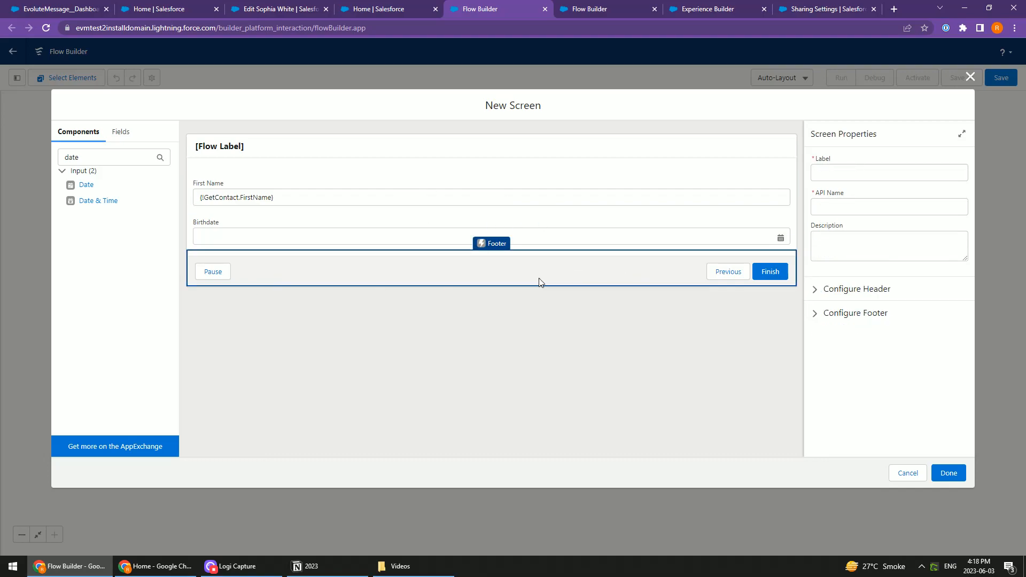
{"action": "left_click", "coordinate": [854, 171]}
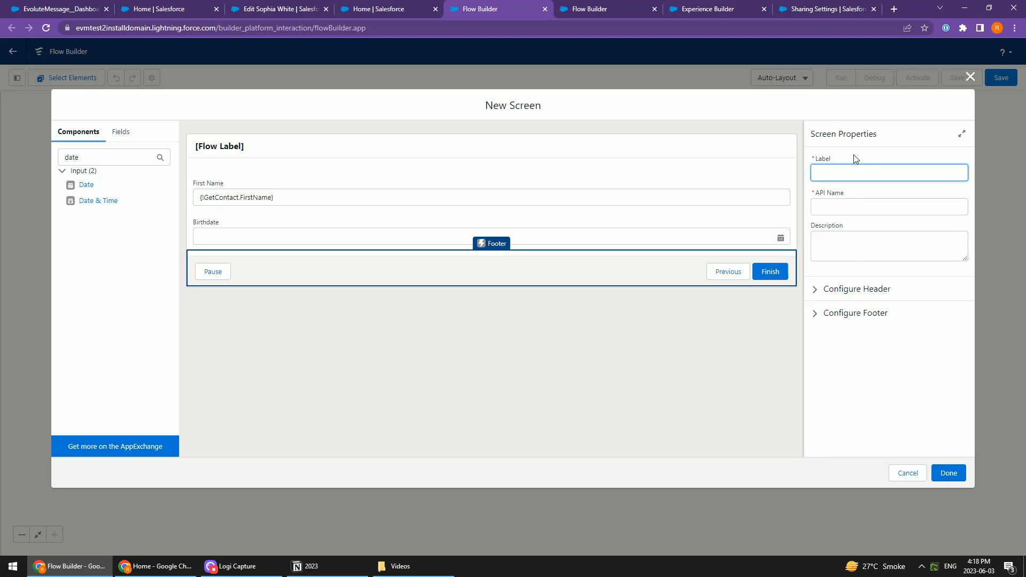
{"action": "type", "text": "nfirm Birthdate"}
{"action": "key", "text": "Tab"}
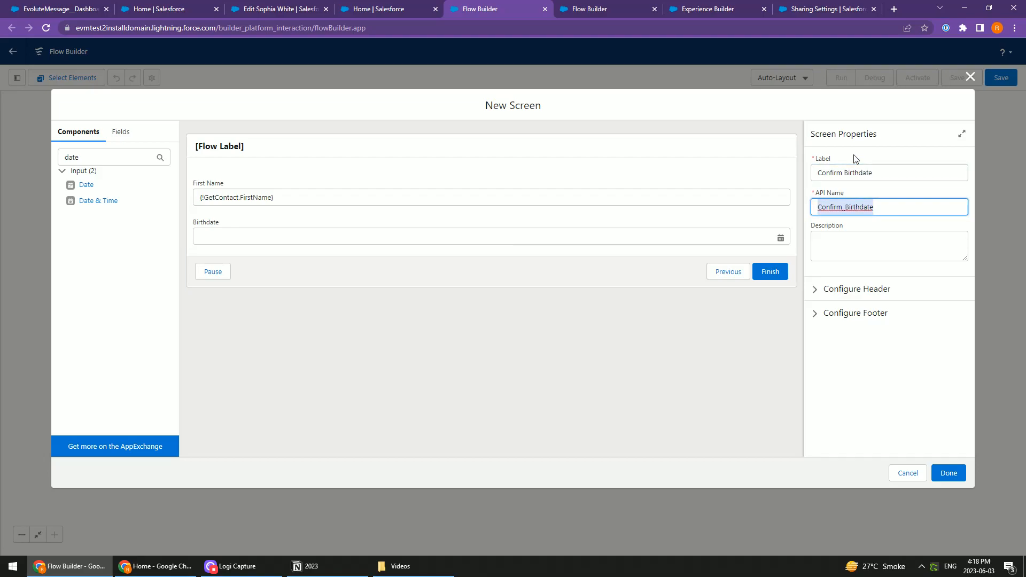
Configure the screen footer with the custom Next or Finish label Update and hidden Previous and Pause buttons, and finish the screen
{"action": "left_click", "coordinate": [844, 317]}
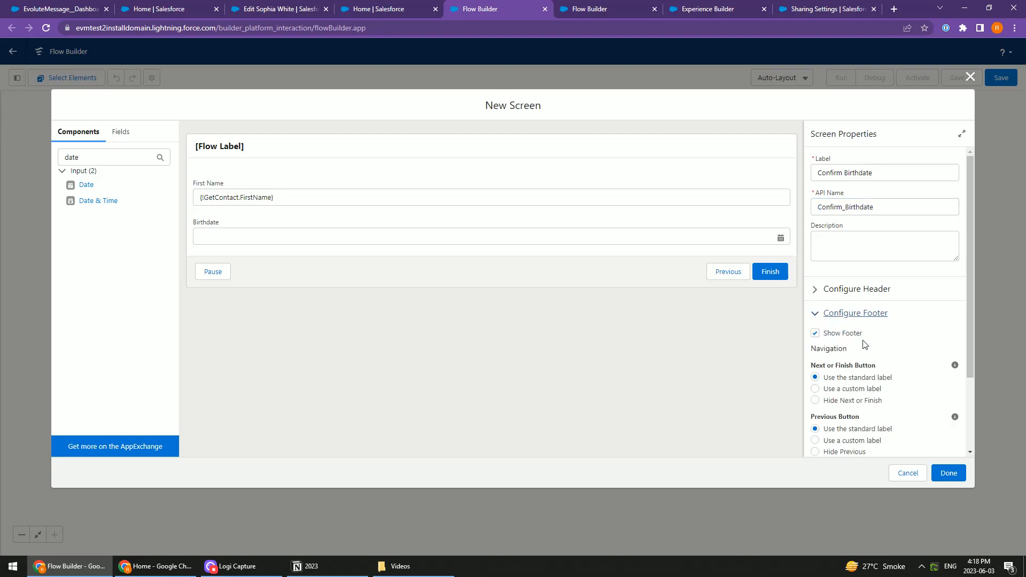
{"action": "scroll", "coordinate": [843, 328], "scroll_direction": "down", "scroll_amount": 2}
{"action": "left_click", "coordinate": [838, 292]}
{"action": "left_click", "coordinate": [851, 332]}
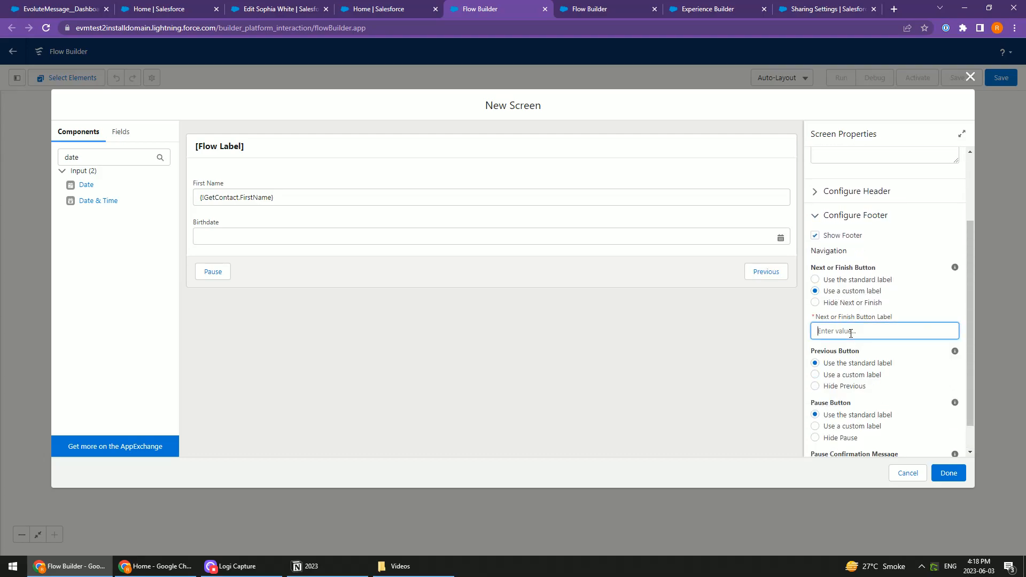
{"action": "type", "text": "Update"}
{"action": "left_click", "coordinate": [843, 386]}
{"action": "scroll", "coordinate": [876, 387], "scroll_direction": "down", "scroll_amount": 1}
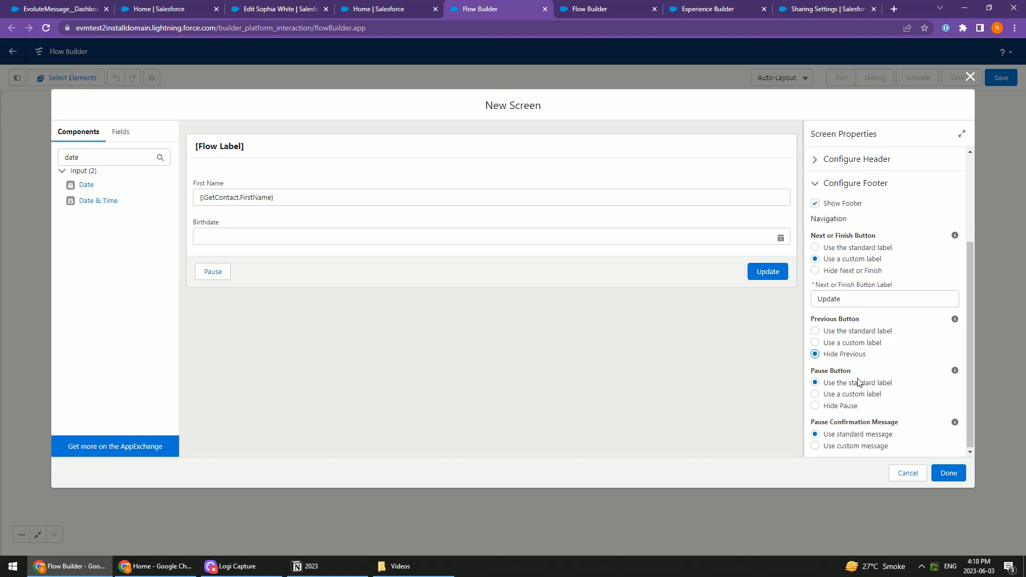
{"action": "left_click", "coordinate": [842, 407]}
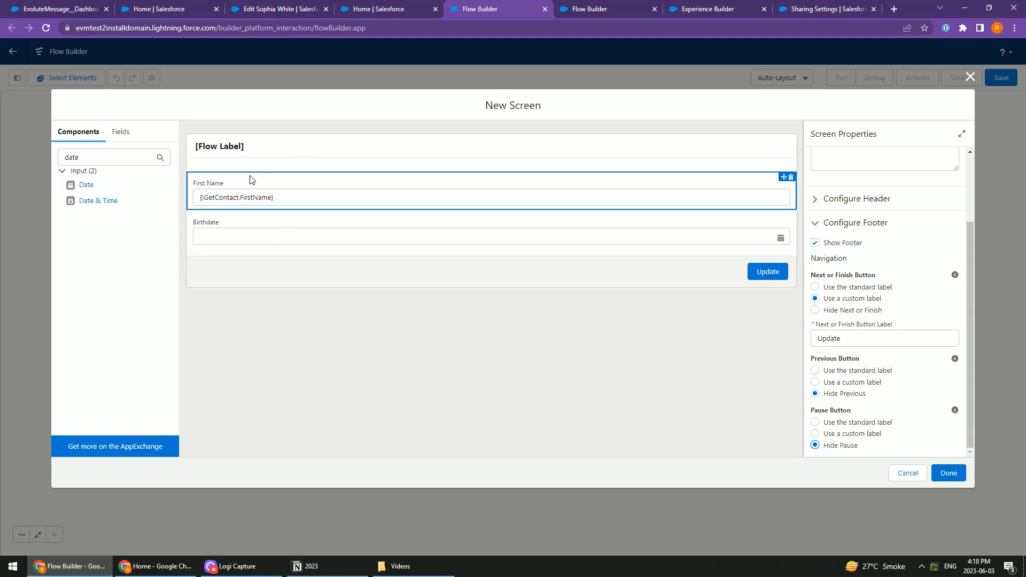
{"action": "double_click", "coordinate": [105, 156]}
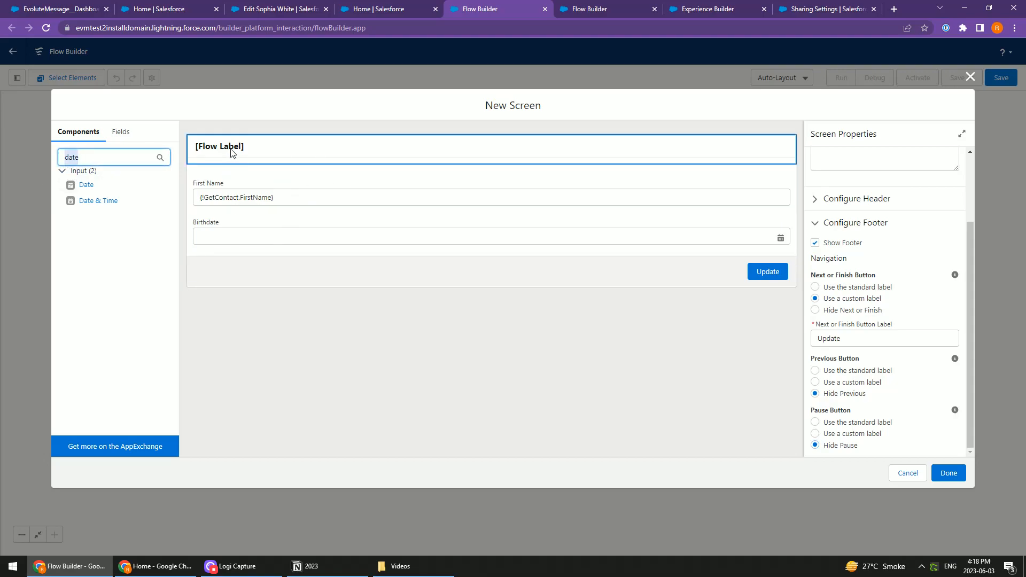
{"action": "left_click", "coordinate": [548, 329]}
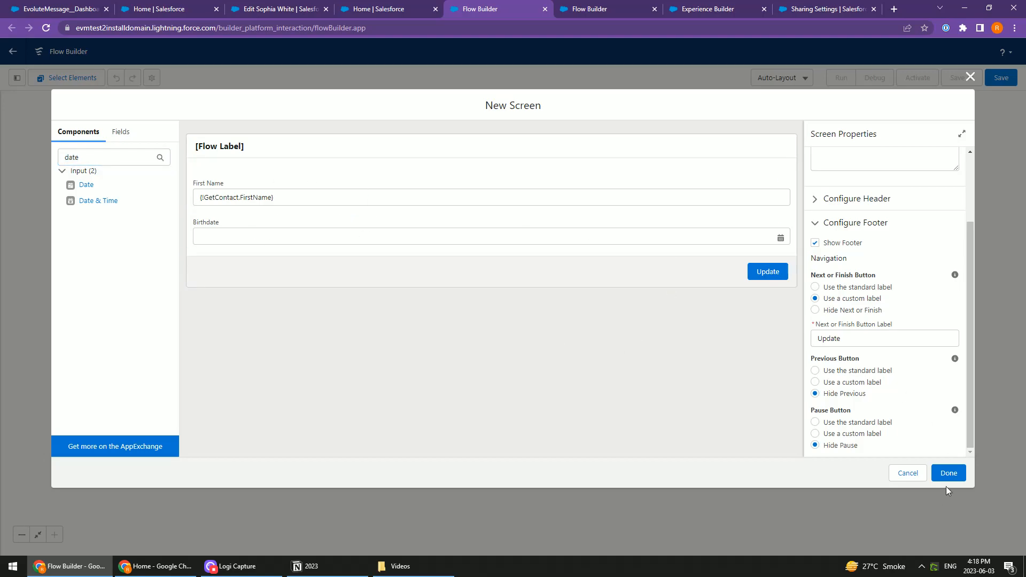
{"action": "left_click", "coordinate": [948, 473]}
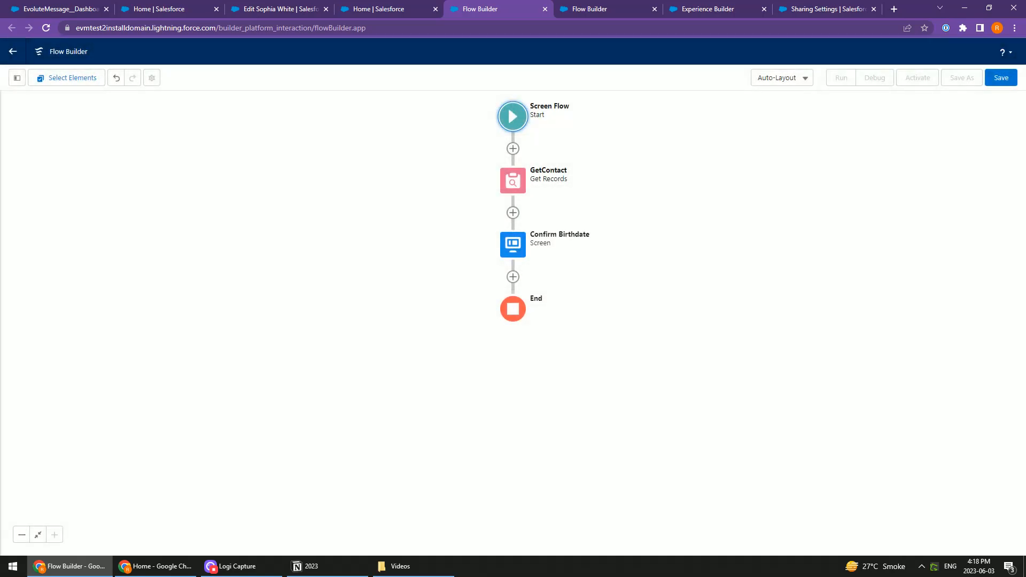
Add an Update Records element after the Confirm Birthdate screen, with the label and API name UpdateContact
{"action": "left_click", "coordinate": [513, 277]}
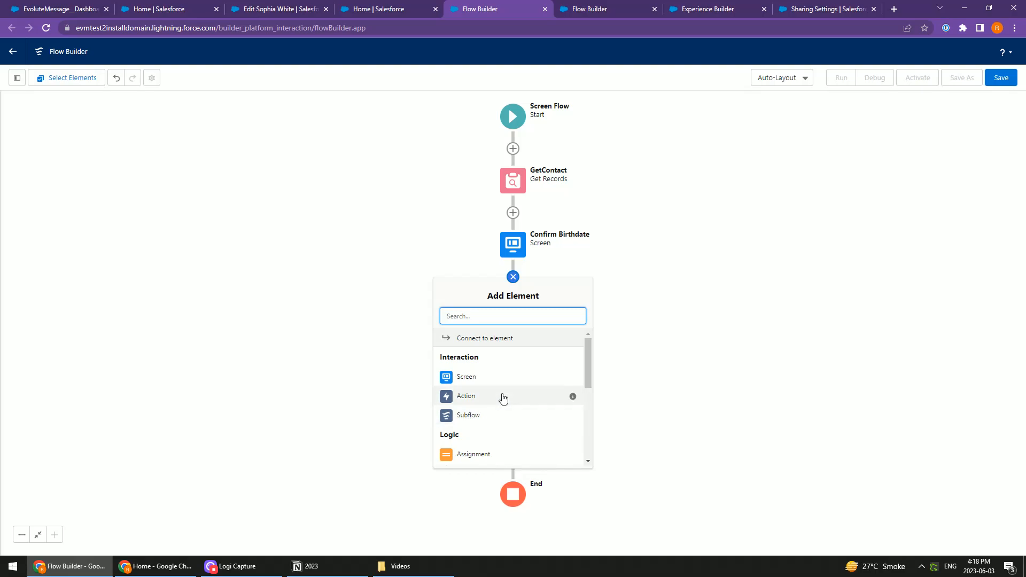
{"action": "scroll", "coordinate": [502, 398], "scroll_direction": "down", "scroll_amount": 5}
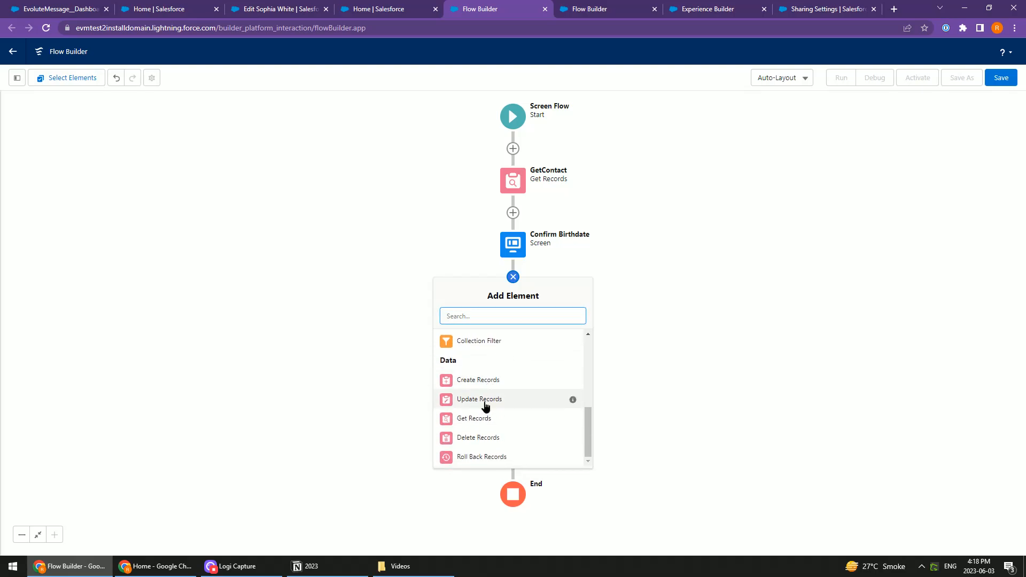
{"action": "left_click", "coordinate": [487, 403]}
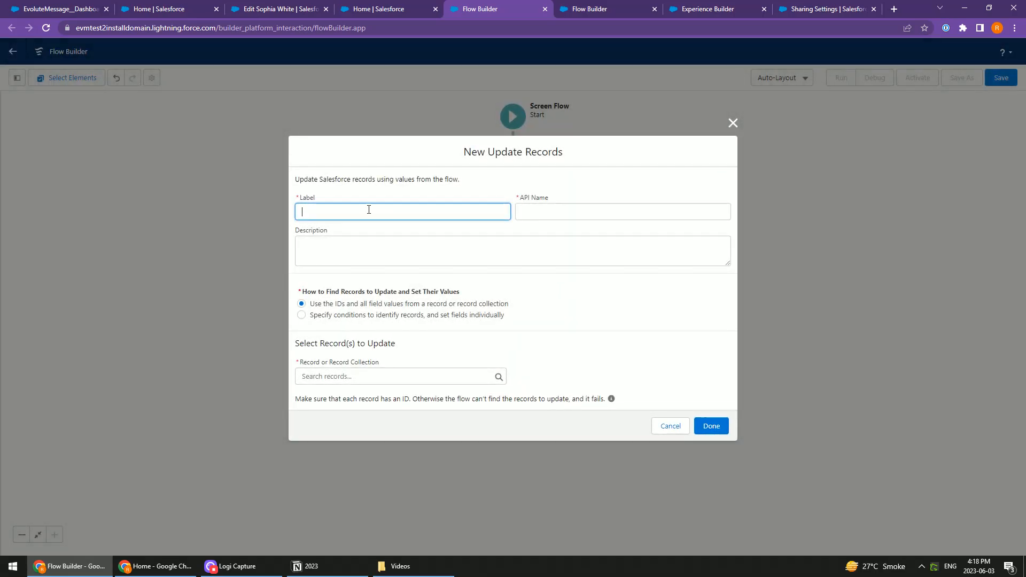
{"action": "type", "text": "UpdateContact"}
{"action": "key", "text": "Tab"}
Make UpdateContact identify records by specified conditions with fields set individually, and choose Contact as its object
{"action": "left_click", "coordinate": [320, 316]}
{"action": "left_click", "coordinate": [322, 387]}
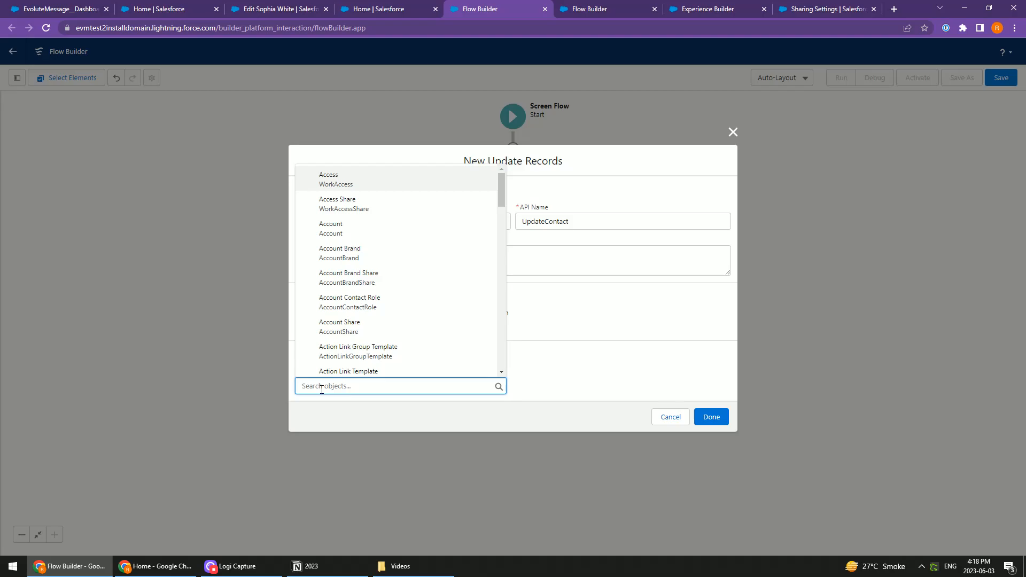
{"action": "type", "text": "Contact"}
{"action": "left_click", "coordinate": [323, 277]}
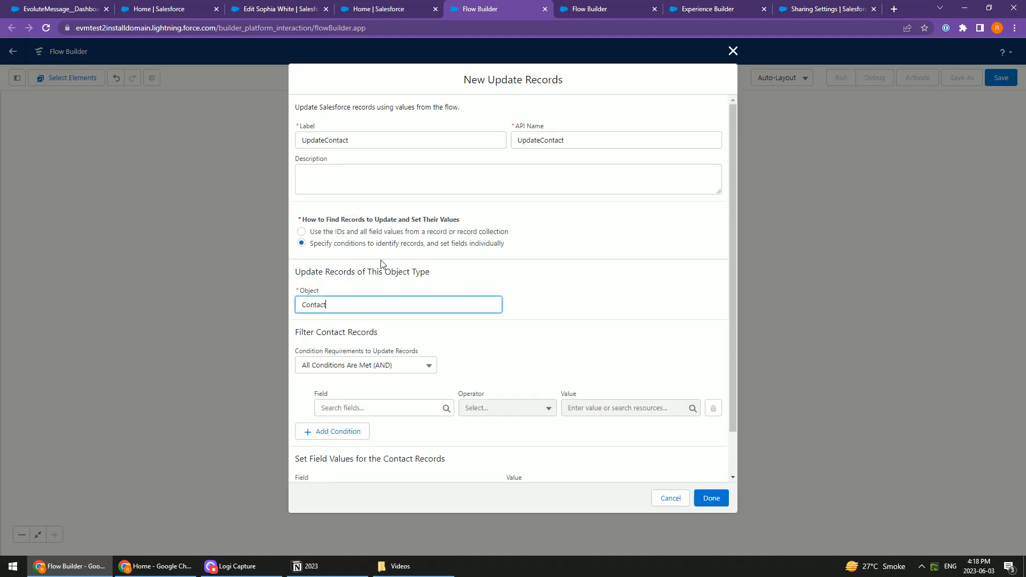
Filter the contact records to update by Id Equals the Contact ID of the contact from GetContact
{"action": "scroll", "coordinate": [494, 357], "scroll_direction": "down", "scroll_amount": 2}
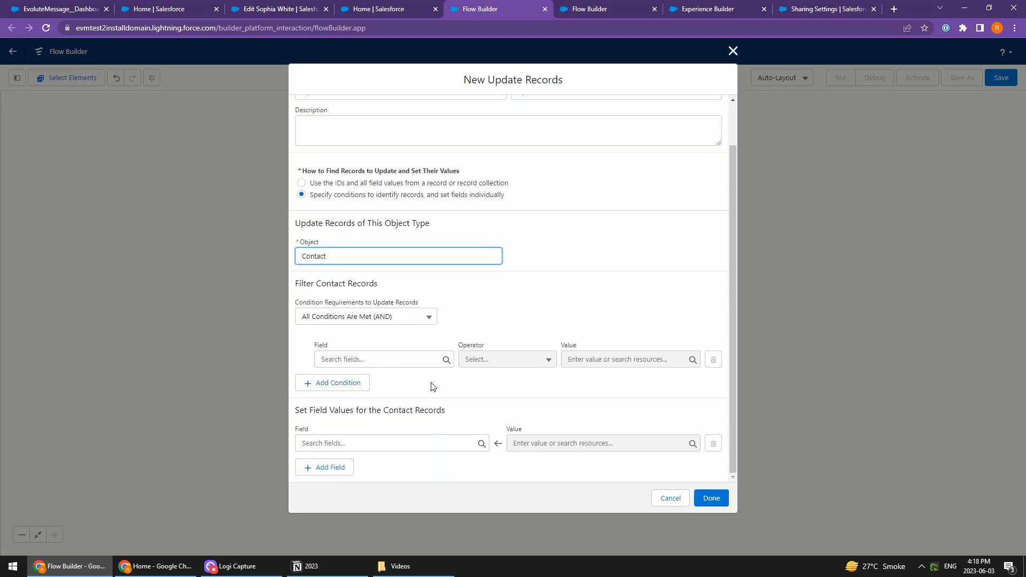
{"action": "left_click", "coordinate": [386, 360]}
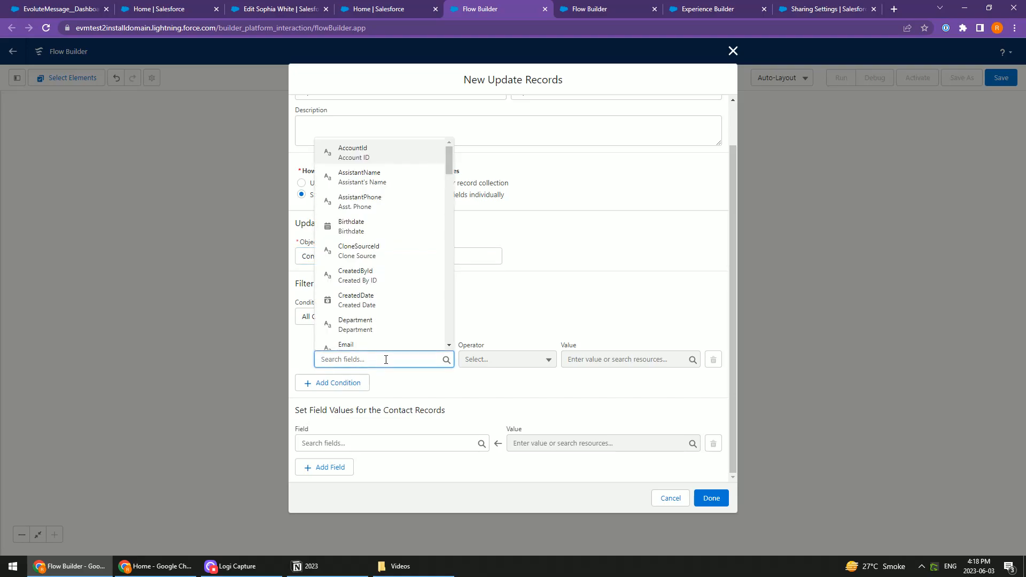
{"action": "type", "text": "Contac"}
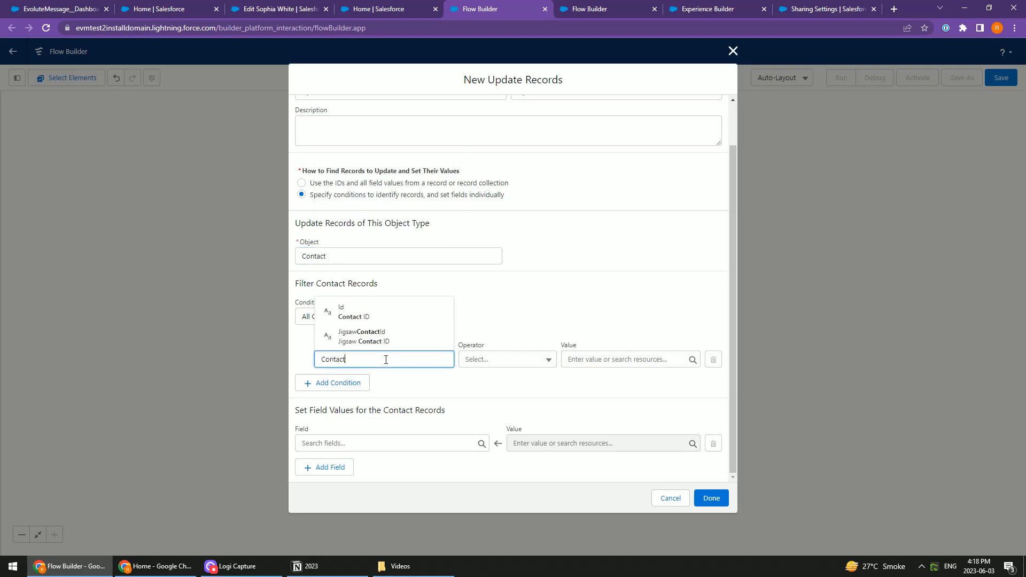
{"action": "type", "text": "t"}
{"action": "left_click", "coordinate": [380, 315]}
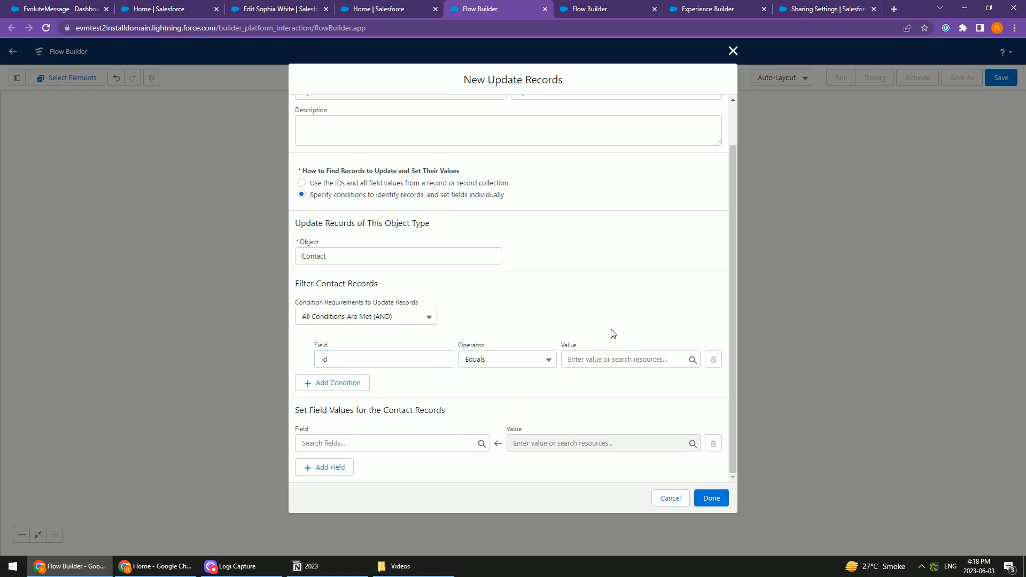
{"action": "left_click", "coordinate": [592, 360]}
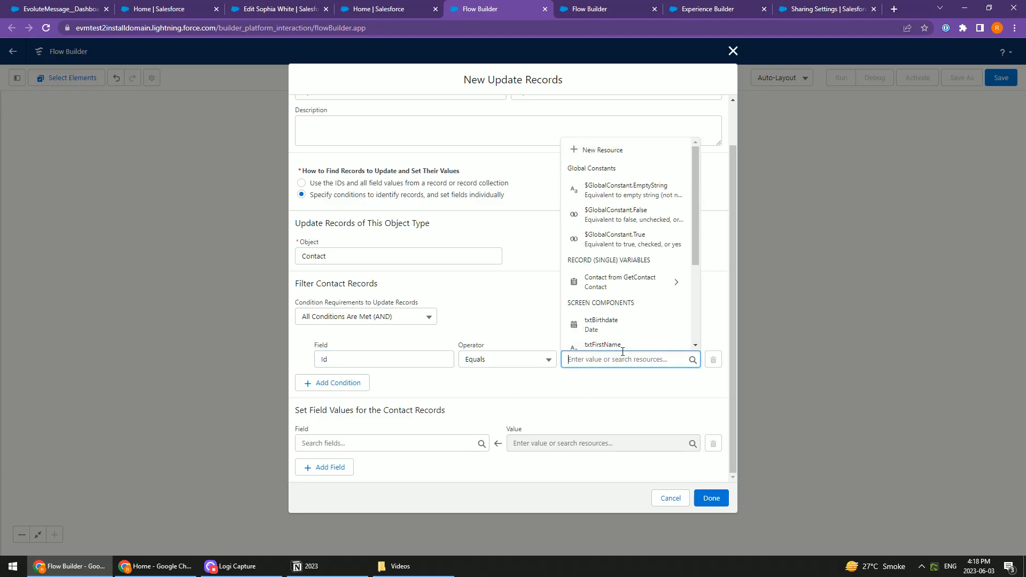
{"action": "left_click", "coordinate": [611, 283]}
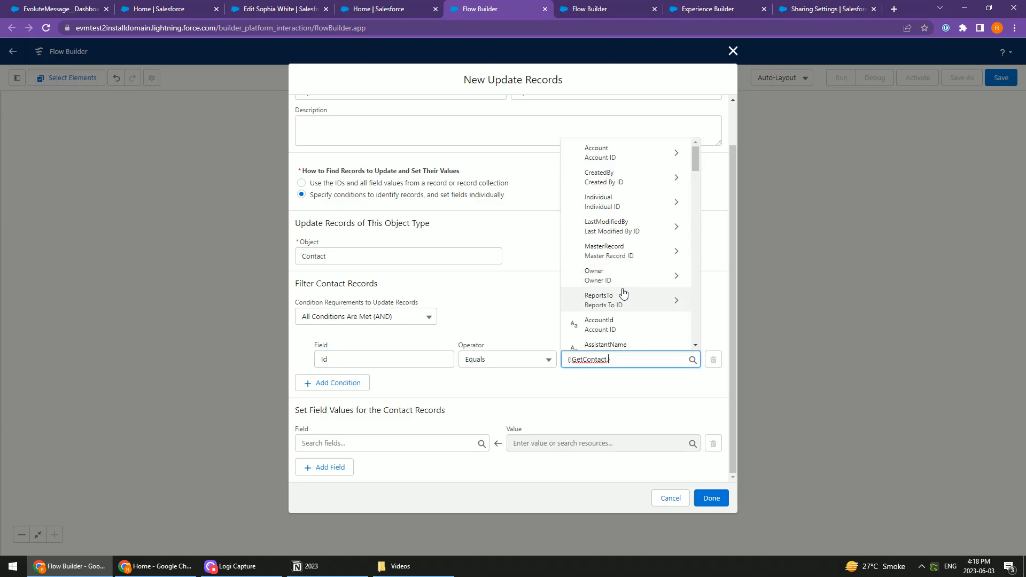
{"action": "type", "text": "Contact I"}
{"action": "left_click", "coordinate": [613, 310]}
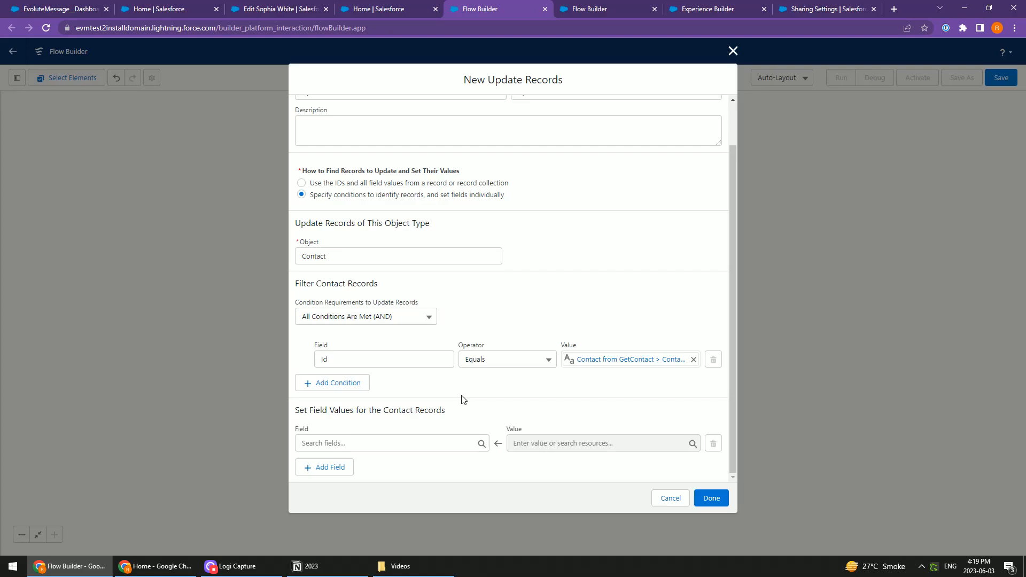
Set the contact's FirstName field from the txtFirstName screen component
{"action": "left_click", "coordinate": [390, 444]}
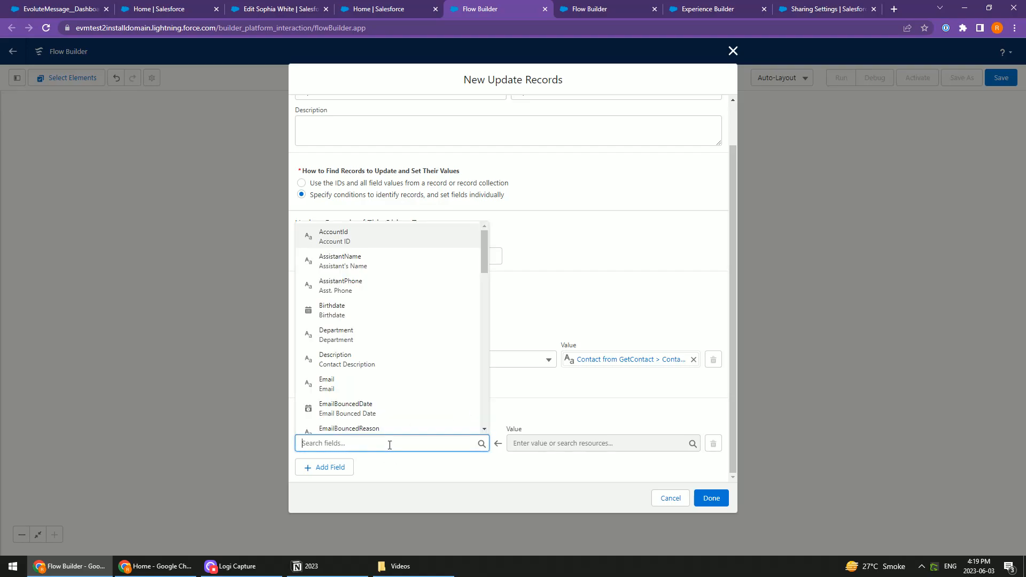
{"action": "type", "text": "Firs"}
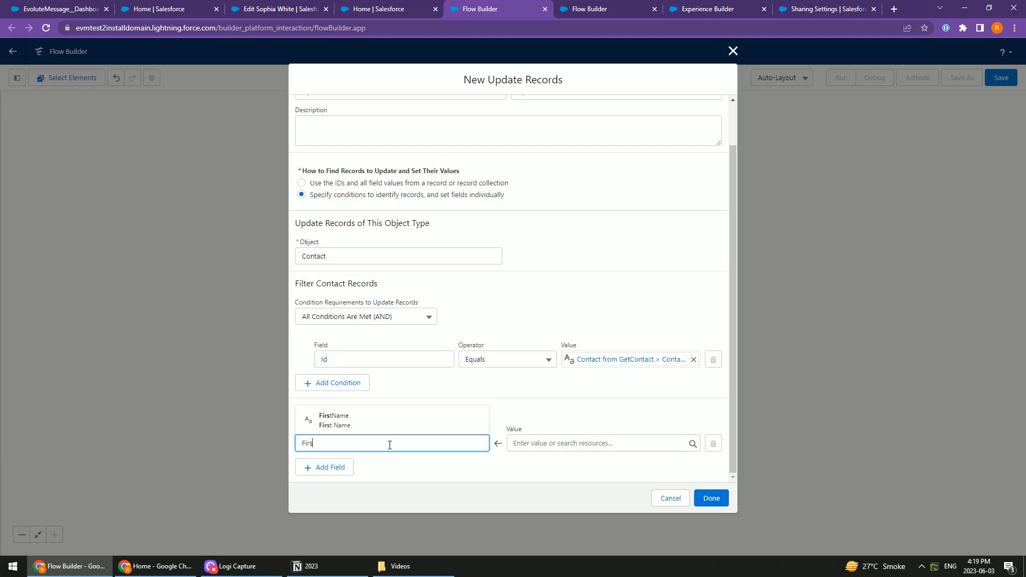
{"action": "key", "text": "Return"}
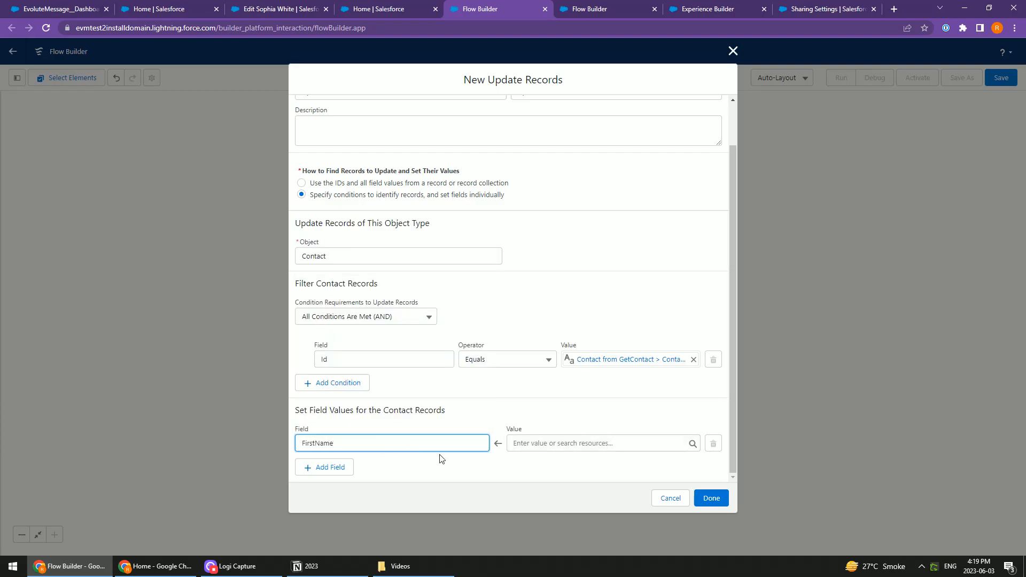
{"action": "key", "text": "Tab"}
{"action": "type", "text": "txt"}
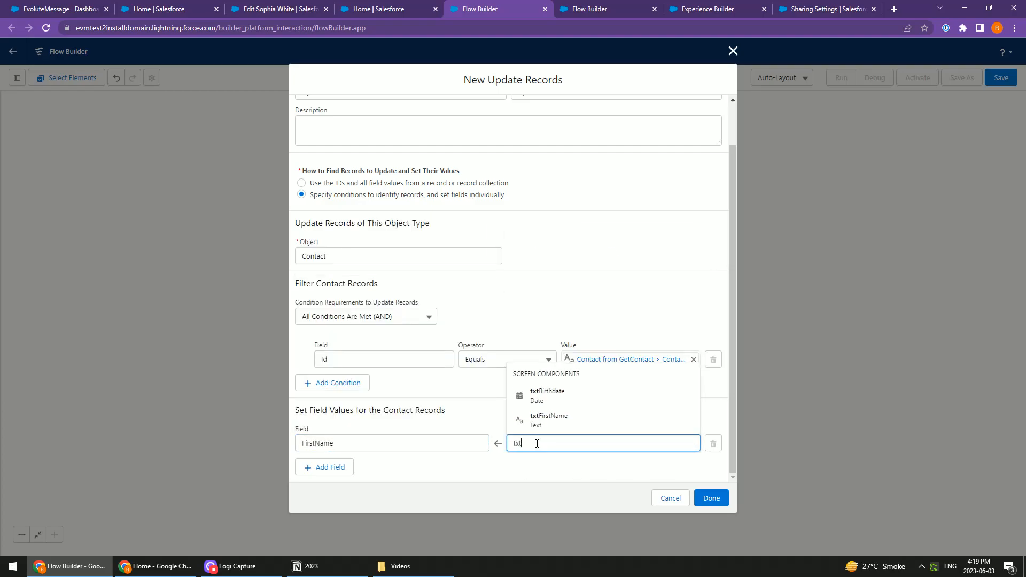
{"action": "left_click", "coordinate": [566, 398]}
Add a second field assignment setting Birthdate from the txtBirthdate screen component, and finish the UpdateContact element
{"action": "left_click", "coordinate": [331, 467]}
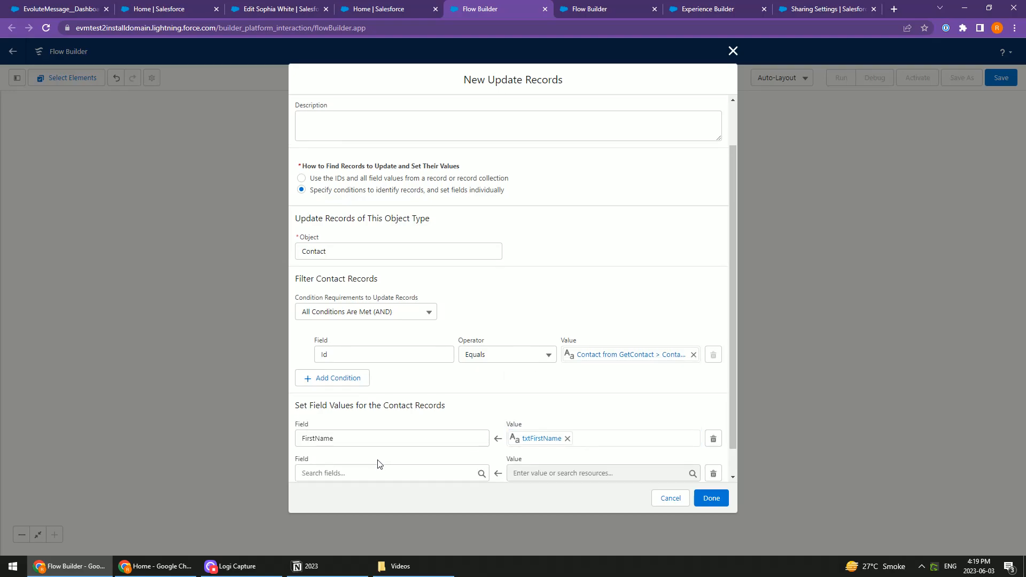
{"action": "scroll", "coordinate": [378, 463], "scroll_direction": "down", "scroll_amount": 1}
{"action": "left_click", "coordinate": [334, 443]}
{"action": "type", "text": "Bir"}
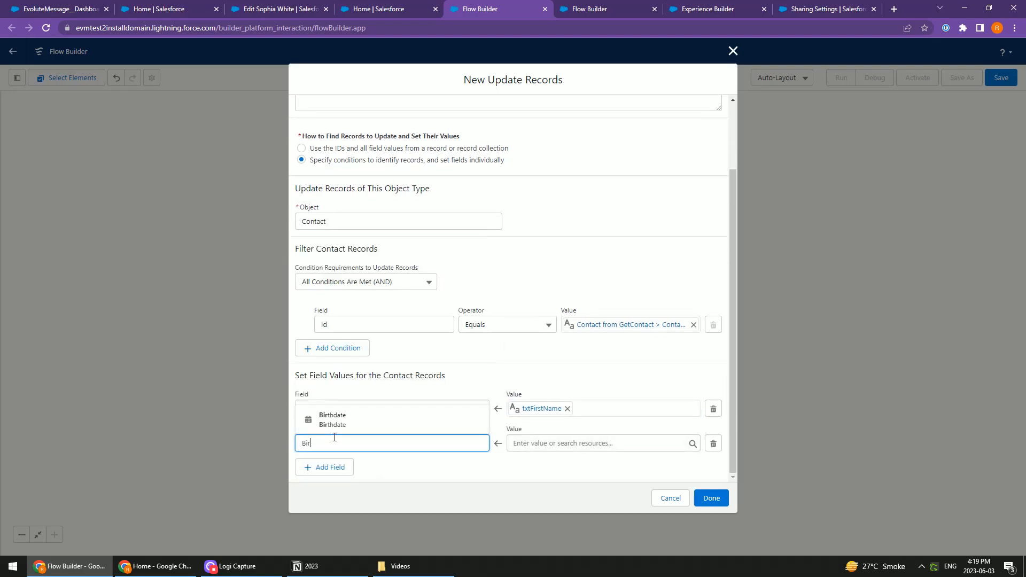
{"action": "key", "text": "Down"}
{"action": "key", "text": "Return"}
{"action": "left_click", "coordinate": [532, 448]}
{"action": "type", "text": "txt"}
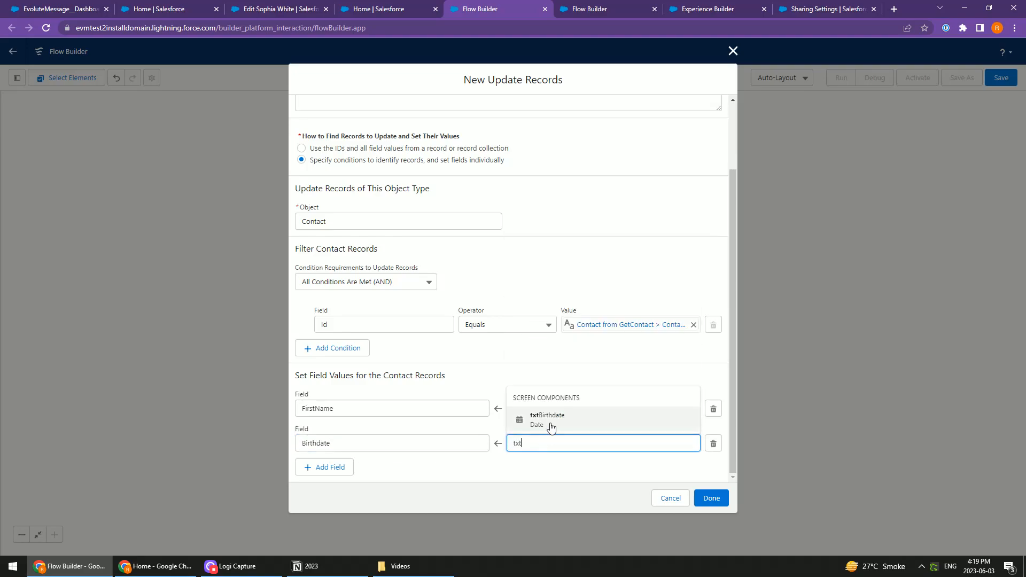
{"action": "left_click", "coordinate": [551, 427]}
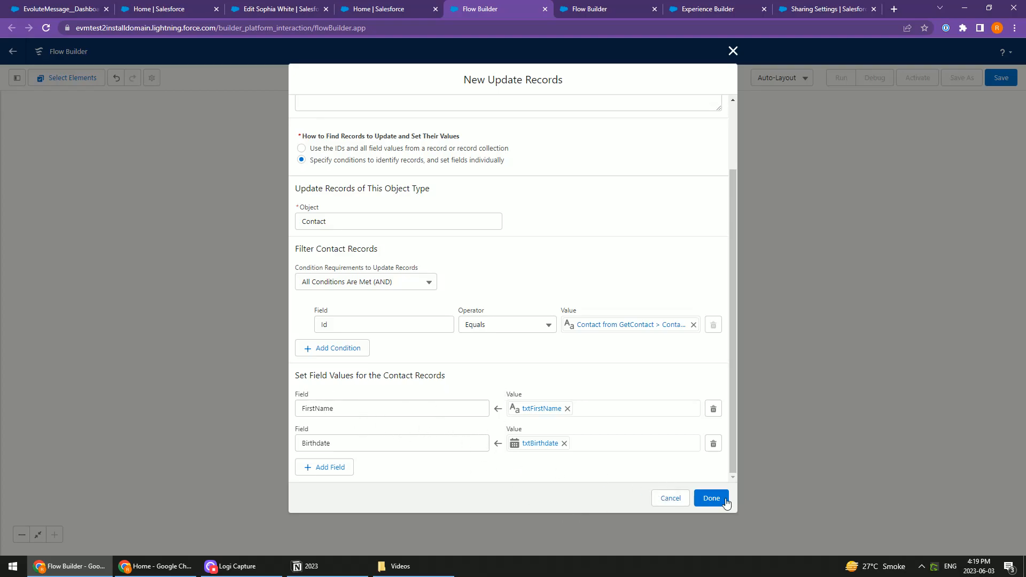
{"action": "left_click", "coordinate": [713, 502]}
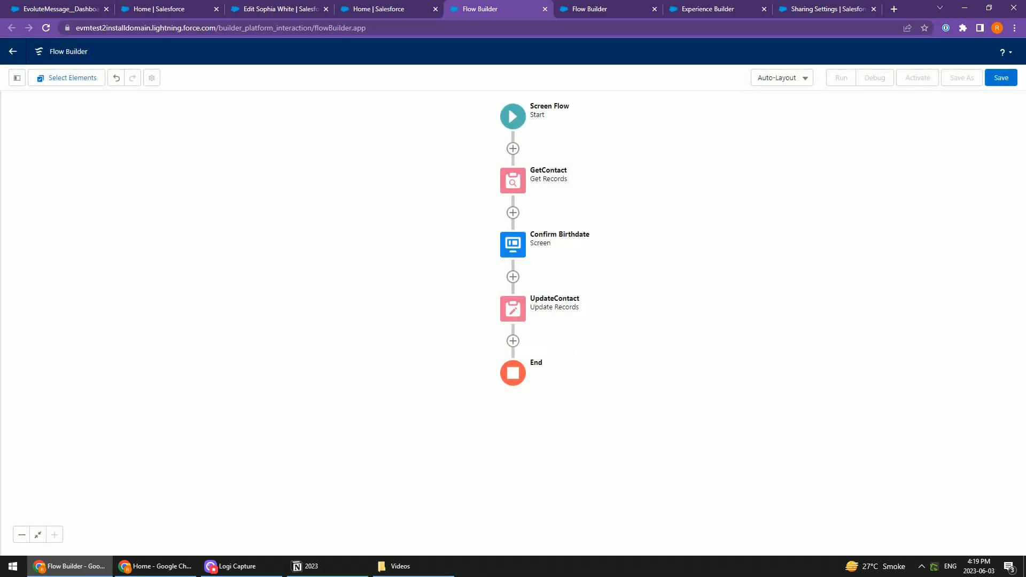
Save the flow with the label and API name ConfirmBirthdate, and activate it
{"action": "left_click", "coordinate": [1001, 77]}
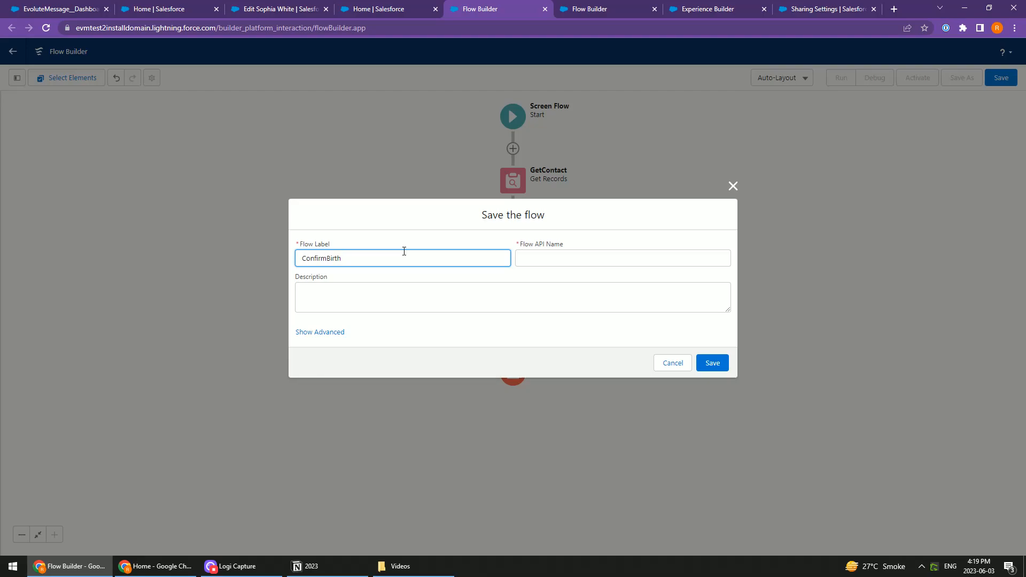
{"action": "key", "text": "Tab"}
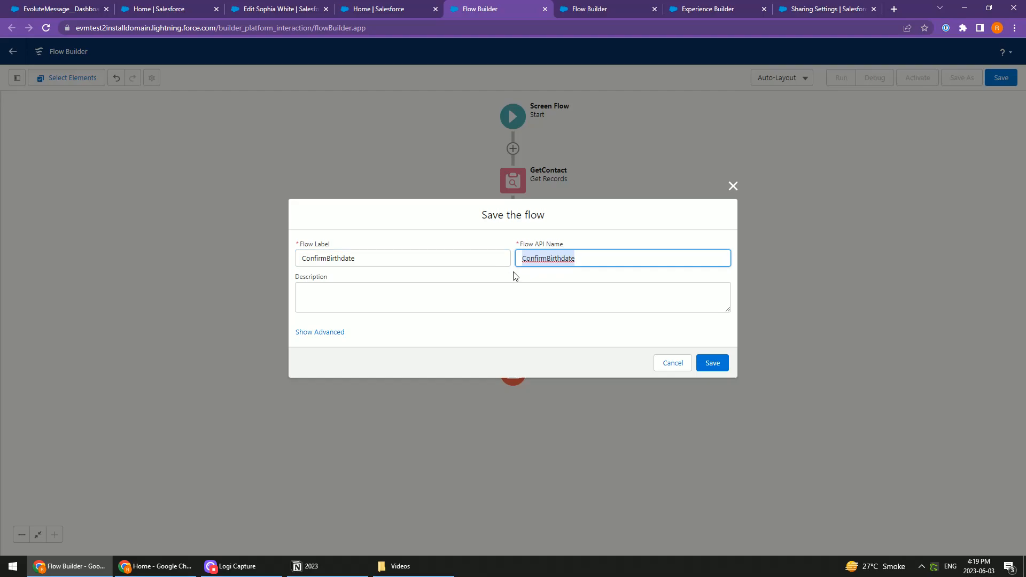
{"action": "key", "text": "Tab"}
{"action": "left_click", "coordinate": [712, 363]}
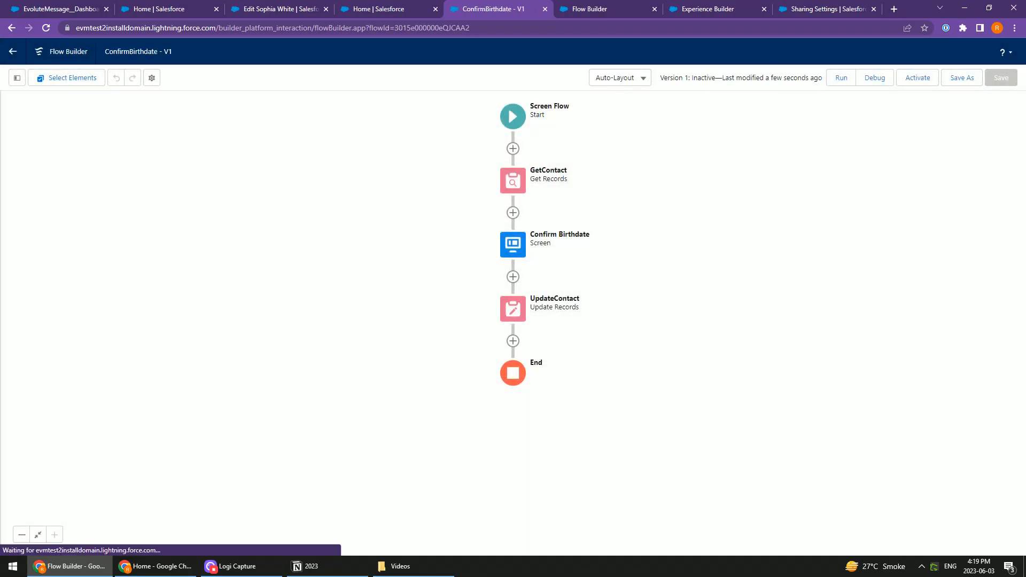
{"action": "left_click", "coordinate": [918, 78]}
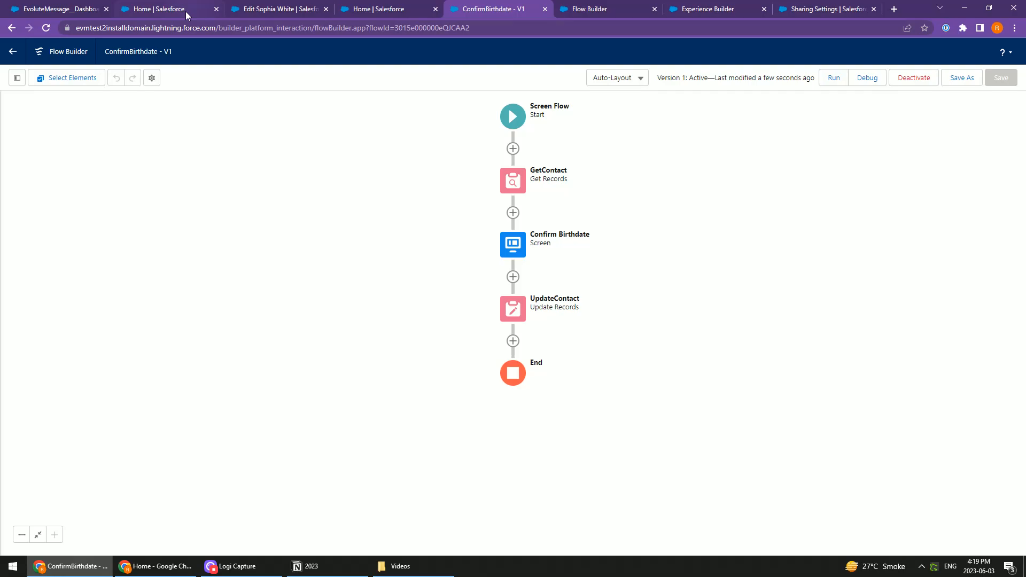
Switch to the EvoluteMessage dashboard
{"action": "left_click", "coordinate": [162, 9]}
{"action": "left_click", "coordinate": [64, 9]}
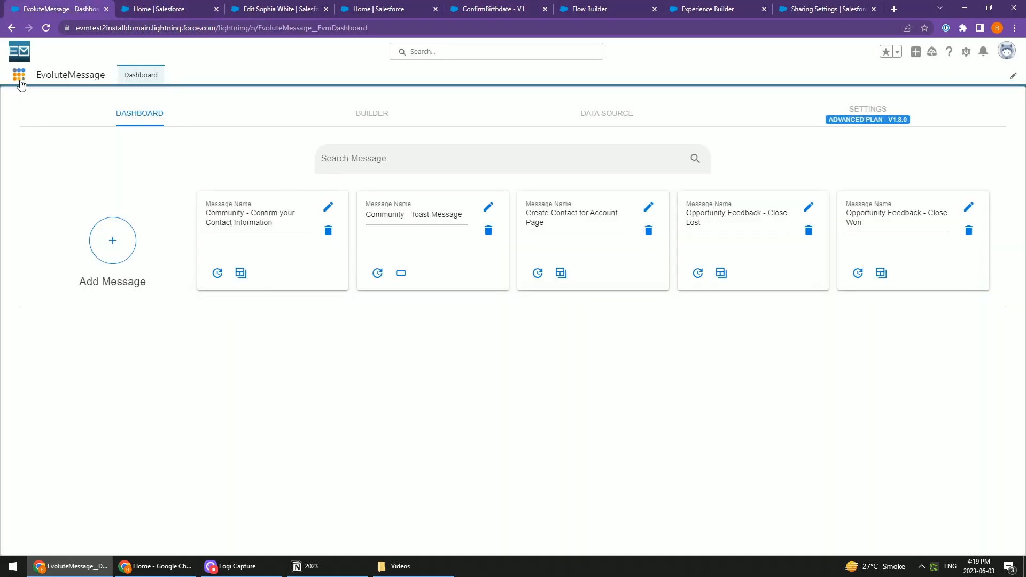
{"action": "left_click", "coordinate": [19, 75]}
{"action": "type", "text": "ev"}
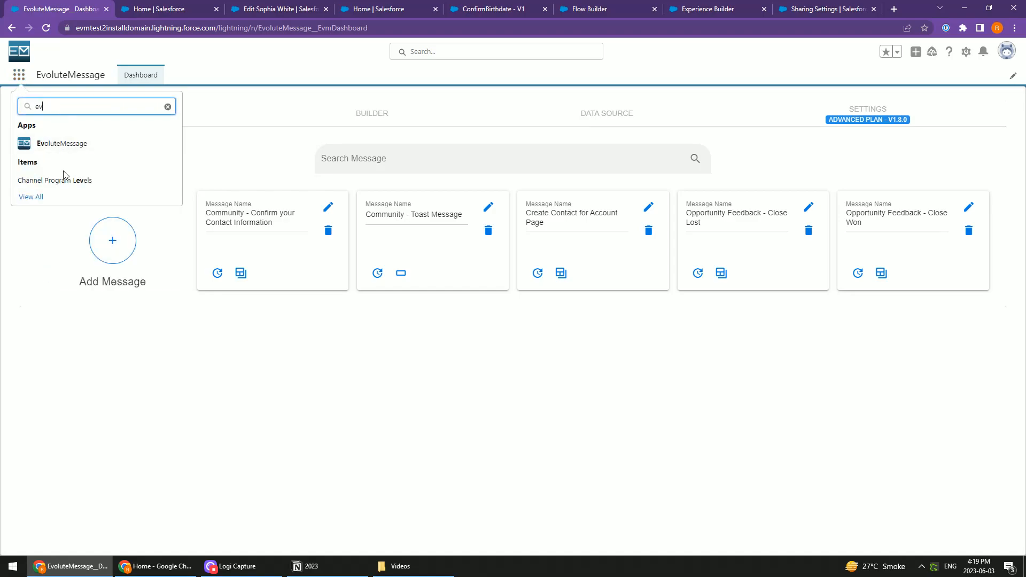
{"action": "left_click", "coordinate": [168, 108]}
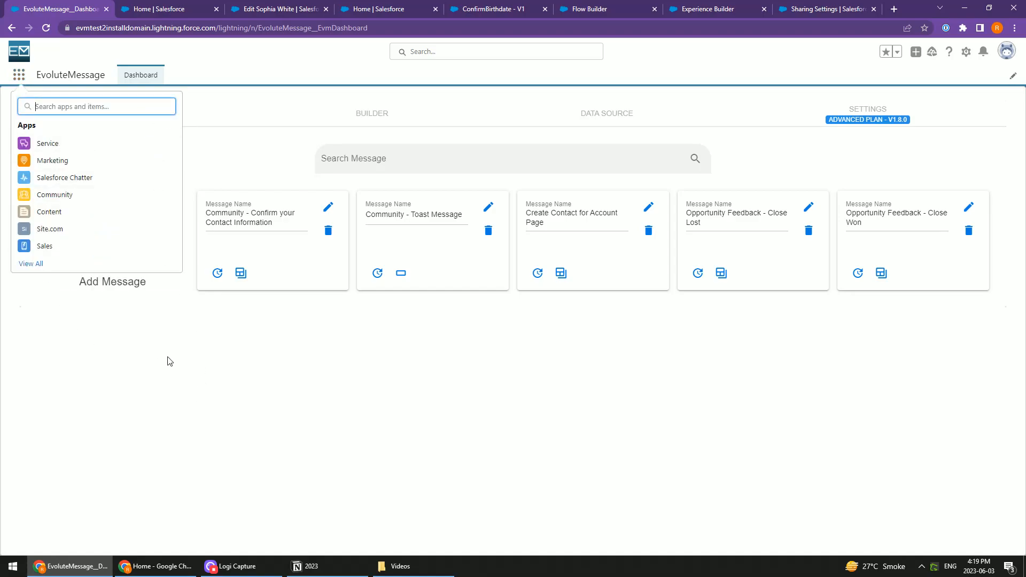
{"action": "key", "text": "Escape"}
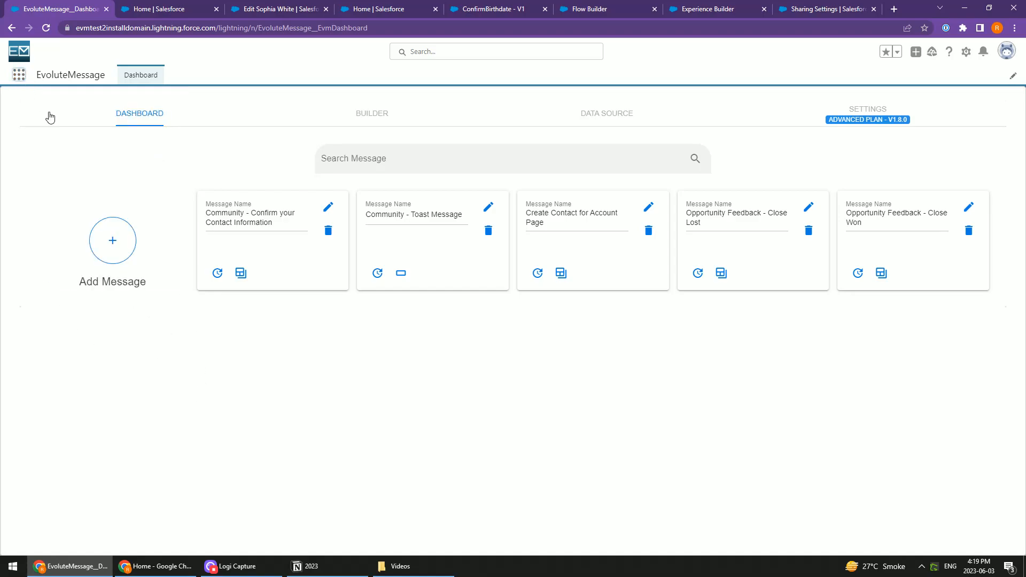
Create a message from the Salesforce Flow template, named Community - Confirm Birthdate, with its header and button hidden
{"action": "left_click", "coordinate": [111, 242]}
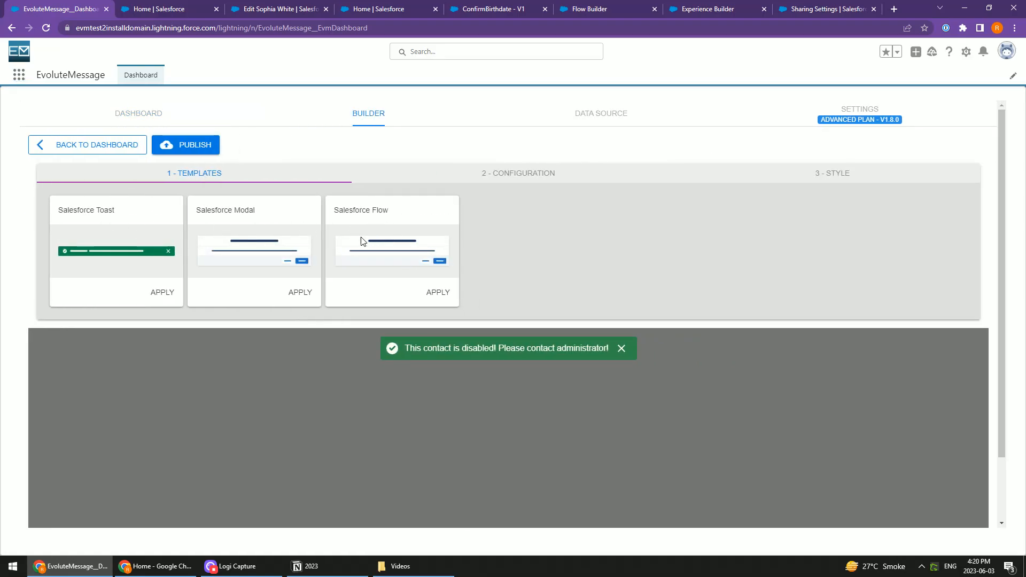
{"action": "left_click", "coordinate": [441, 294]}
{"action": "triple_click", "coordinate": [153, 247]}
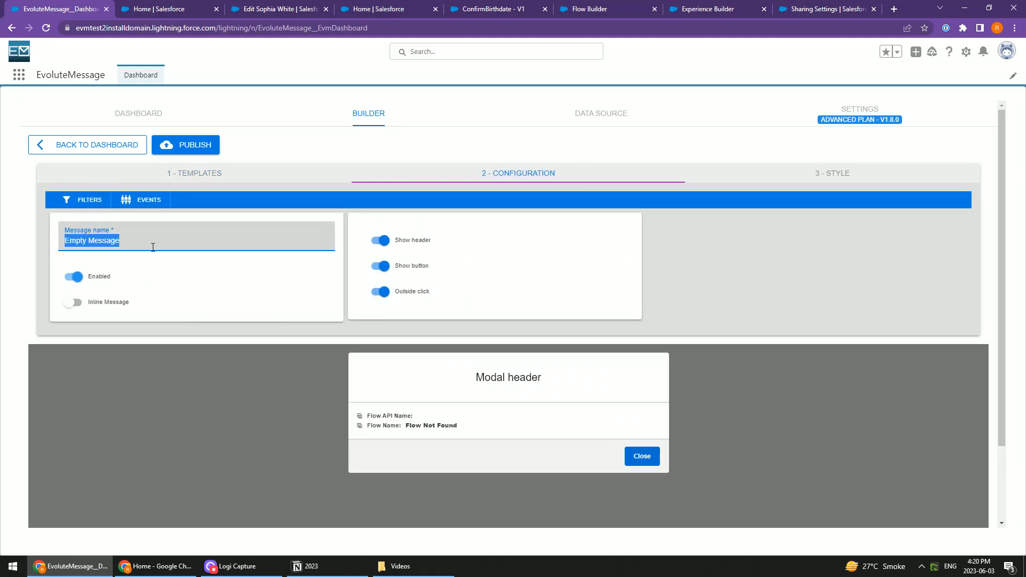
{"action": "type", "text": "Community - Confirm Birt"}
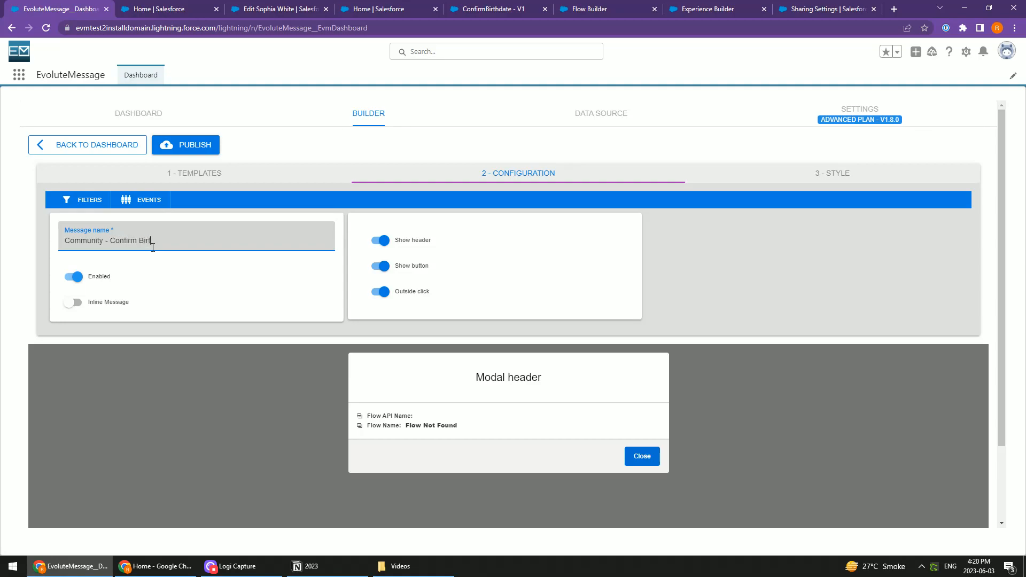
{"action": "left_click", "coordinate": [189, 352]}
{"action": "left_click", "coordinate": [380, 241]}
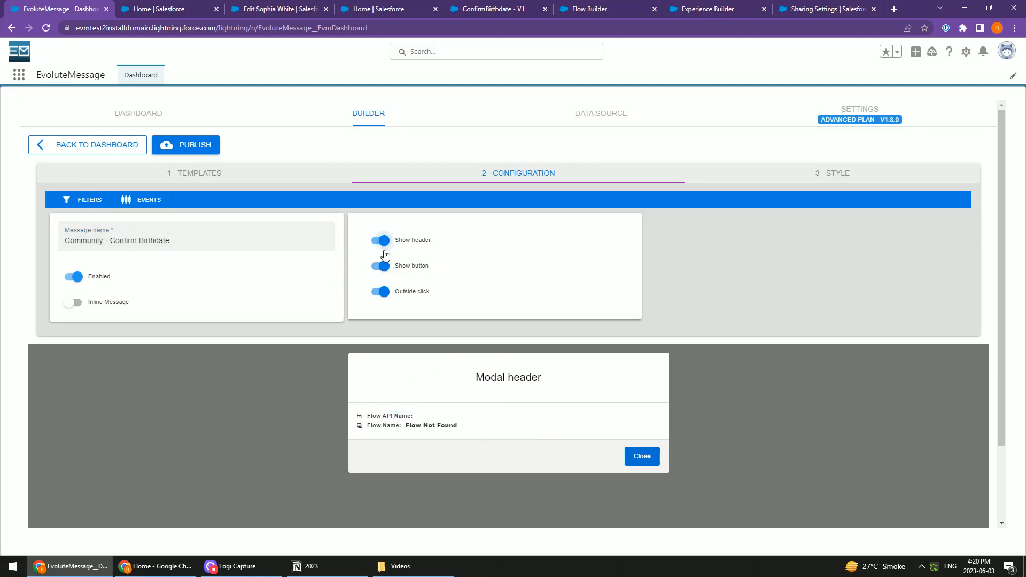
{"action": "left_click", "coordinate": [380, 266]}
Assign the ConfirmBirthdate flow to the message without sending the current page ID, and publish the message
{"action": "left_click", "coordinate": [429, 367]}
{"action": "double_click", "coordinate": [394, 365]}
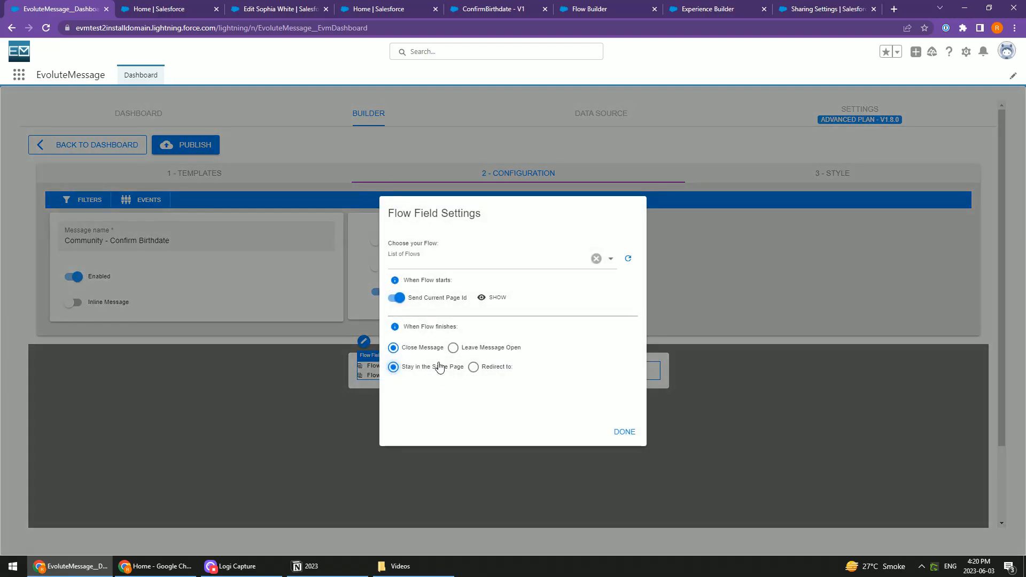
{"action": "left_click", "coordinate": [444, 265]}
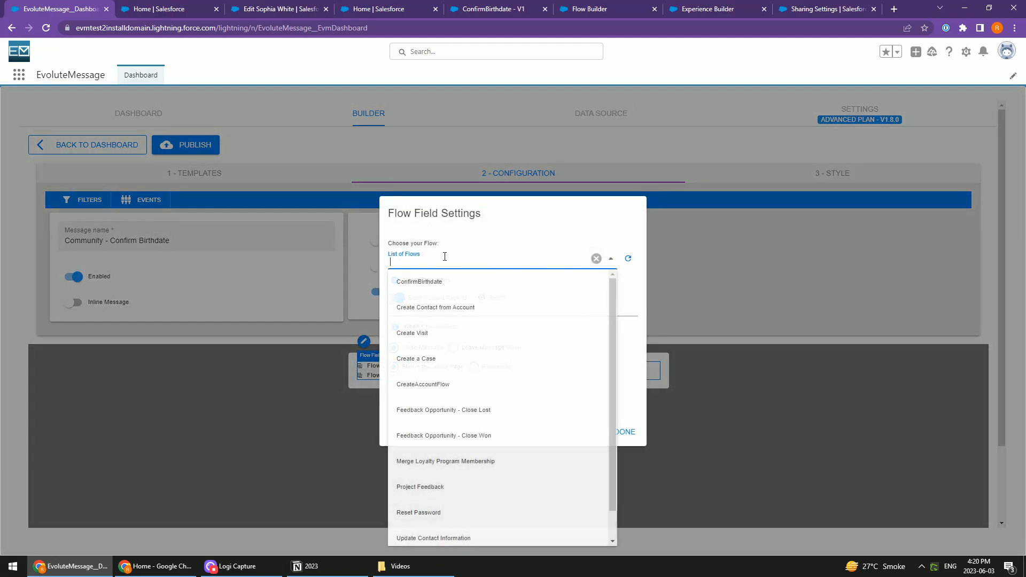
{"action": "left_click", "coordinate": [430, 288]}
{"action": "left_click", "coordinate": [400, 301]}
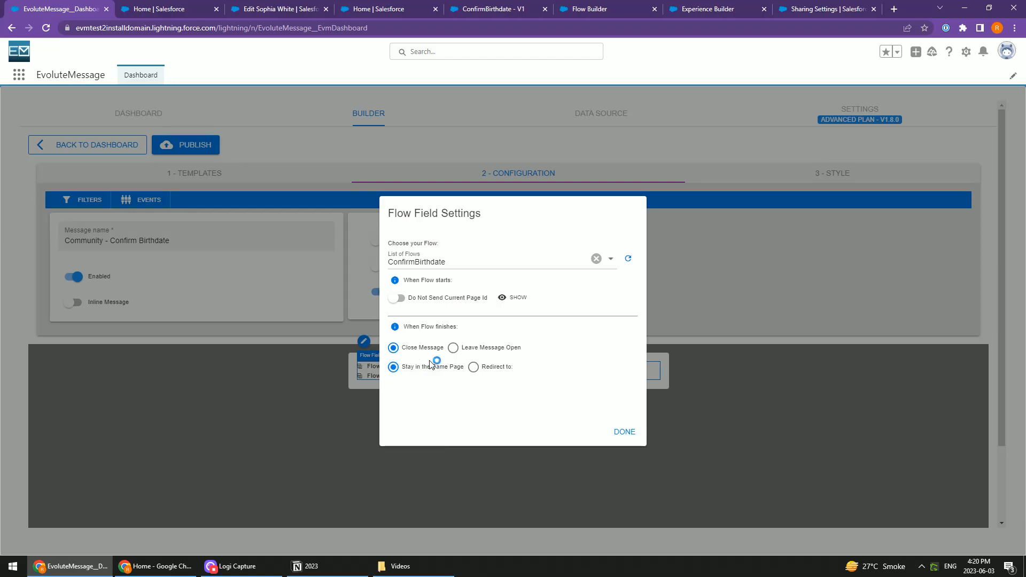
{"action": "left_click", "coordinate": [624, 434]}
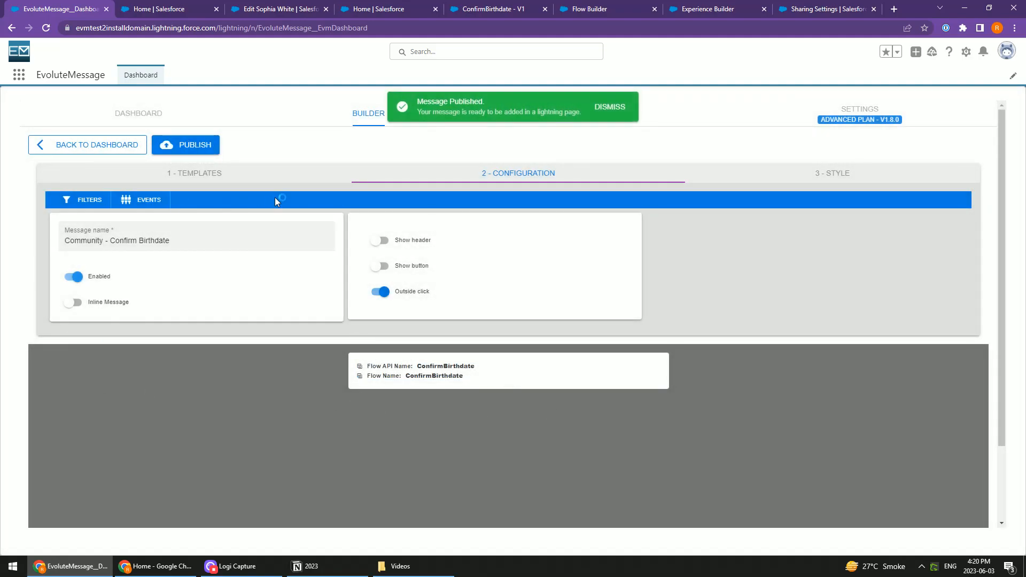
Close the unused empty Flow Builder page and switch to the community's Home page in Experience Builder
{"action": "left_click", "coordinate": [153, 8]}
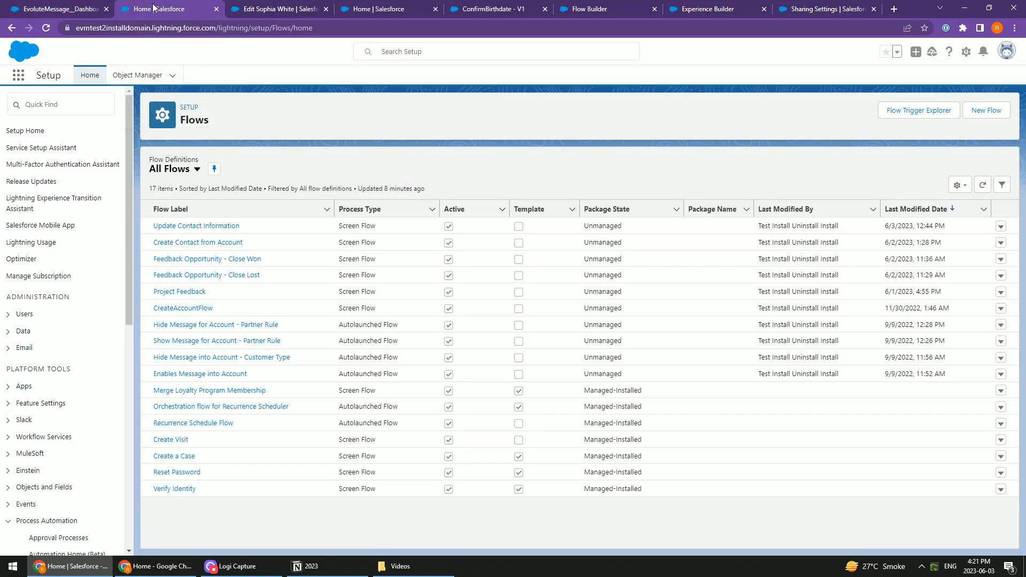
{"action": "left_click", "coordinate": [588, 9]}
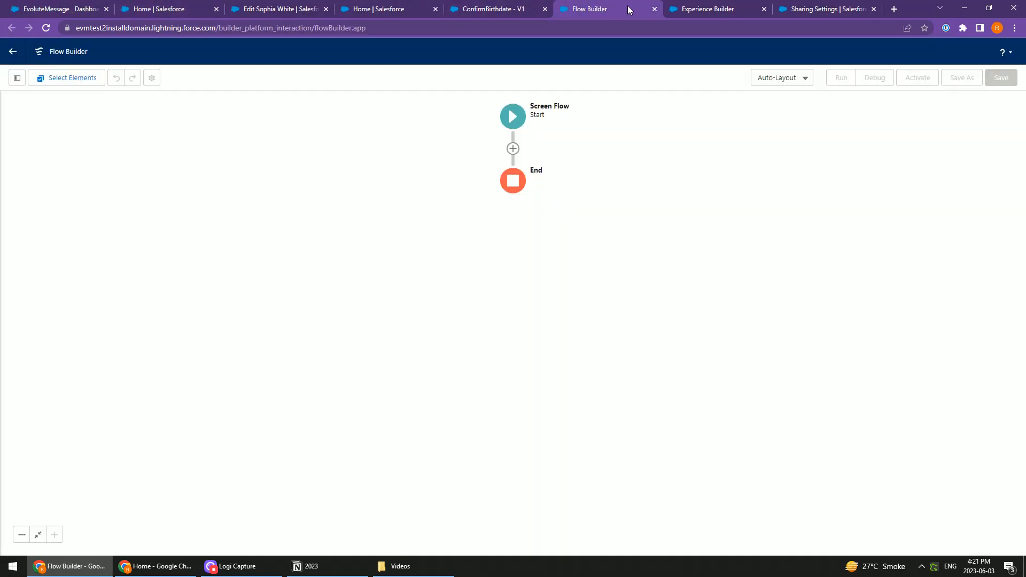
{"action": "left_click", "coordinate": [654, 9]}
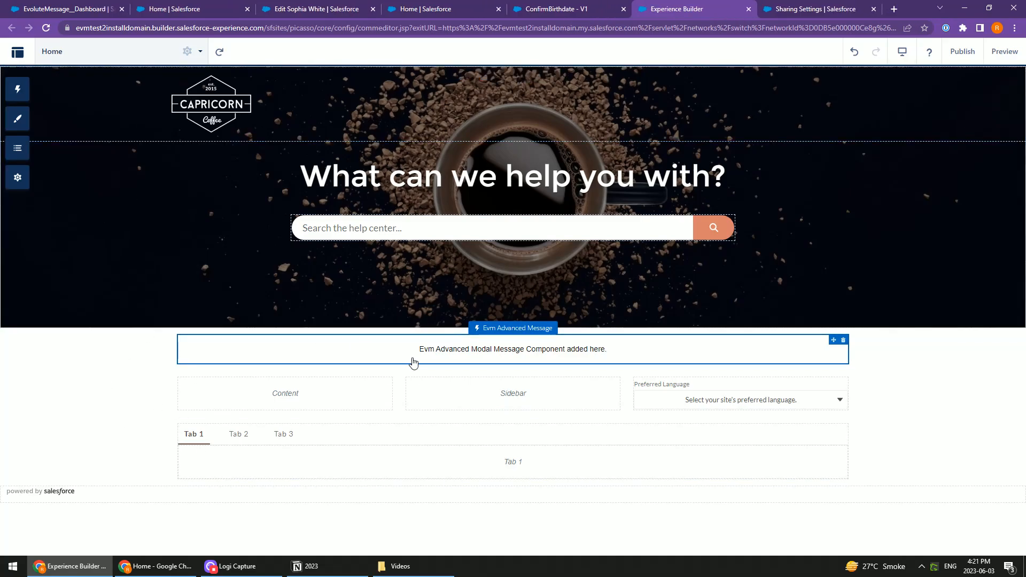
Try to add a second Evm Advanced Message component beneath the existing one on the Home page
{"action": "left_click", "coordinate": [458, 346]}
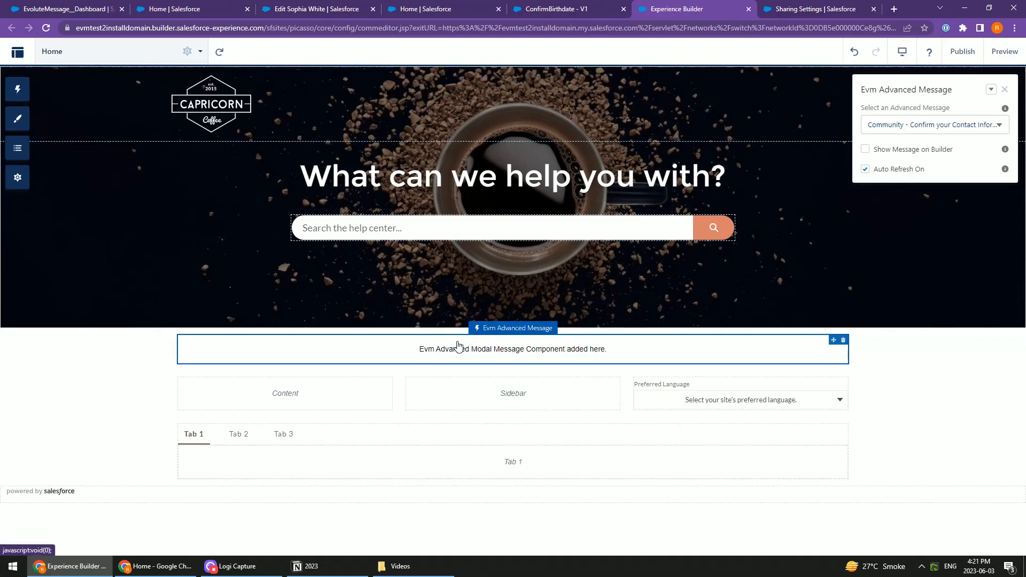
{"action": "left_click", "coordinate": [17, 90]}
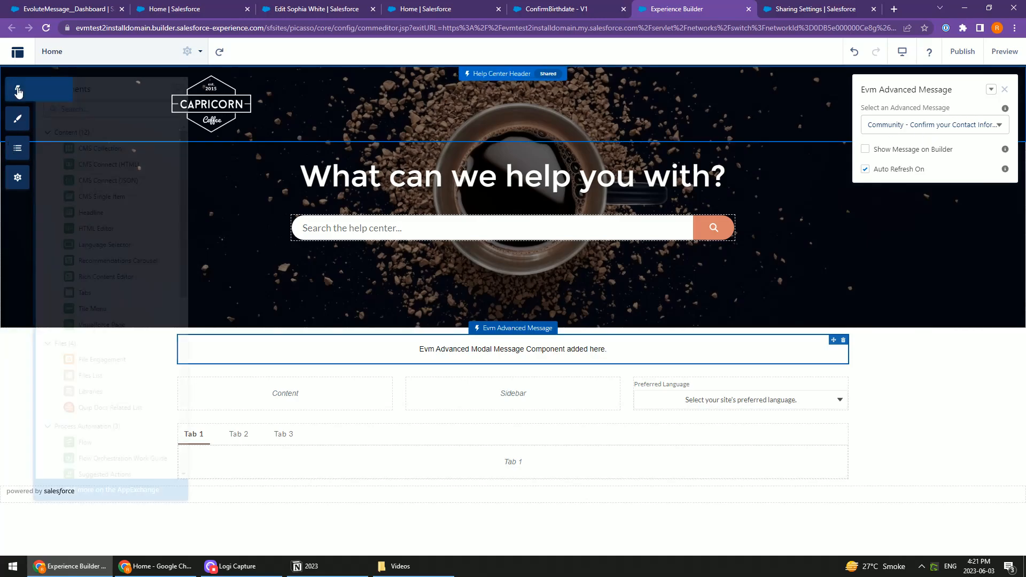
{"action": "left_click", "coordinate": [90, 110]}
{"action": "type", "text": "e"}
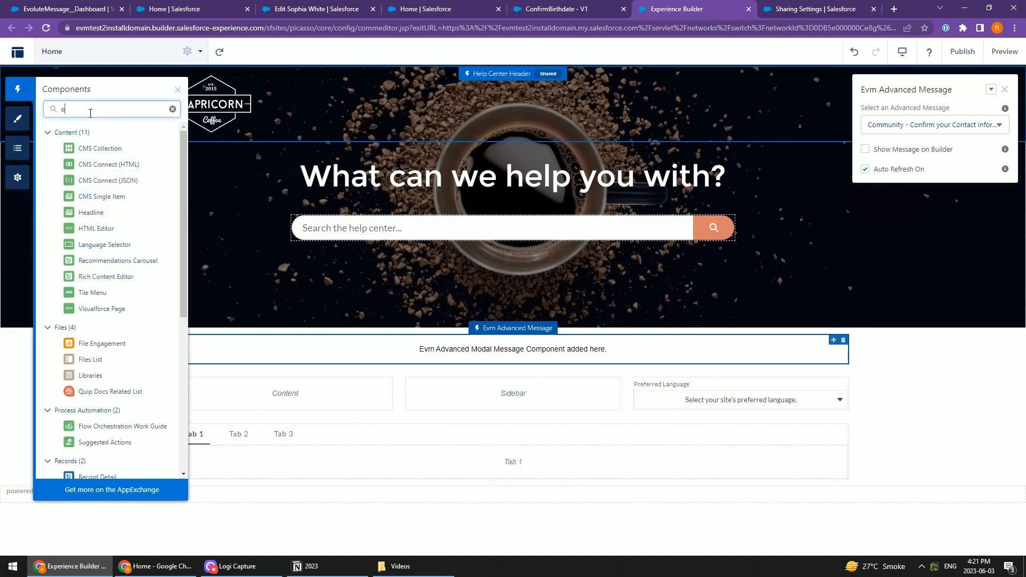
{"action": "type", "text": "v"}
{"action": "left_click_drag", "start_coordinate": [97, 320], "coordinate": [408, 363]}
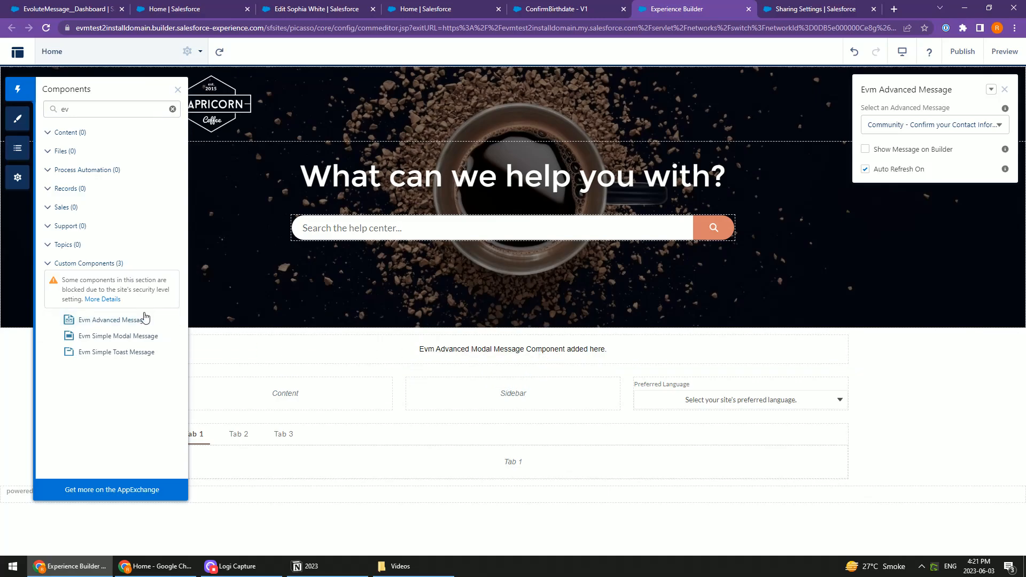
{"action": "left_click_drag", "start_coordinate": [107, 321], "coordinate": [368, 367]}
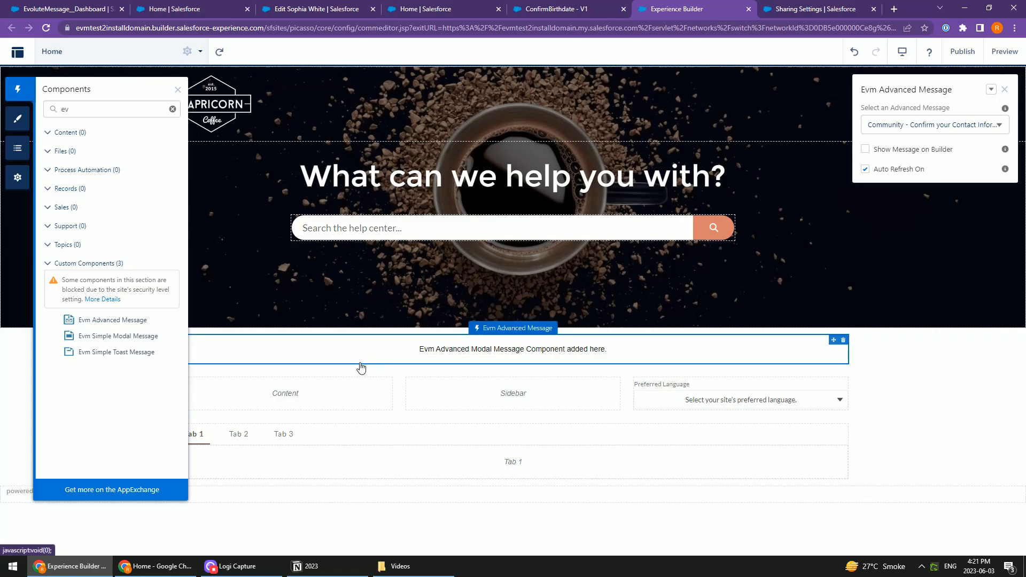
{"action": "left_click", "coordinate": [912, 385]}
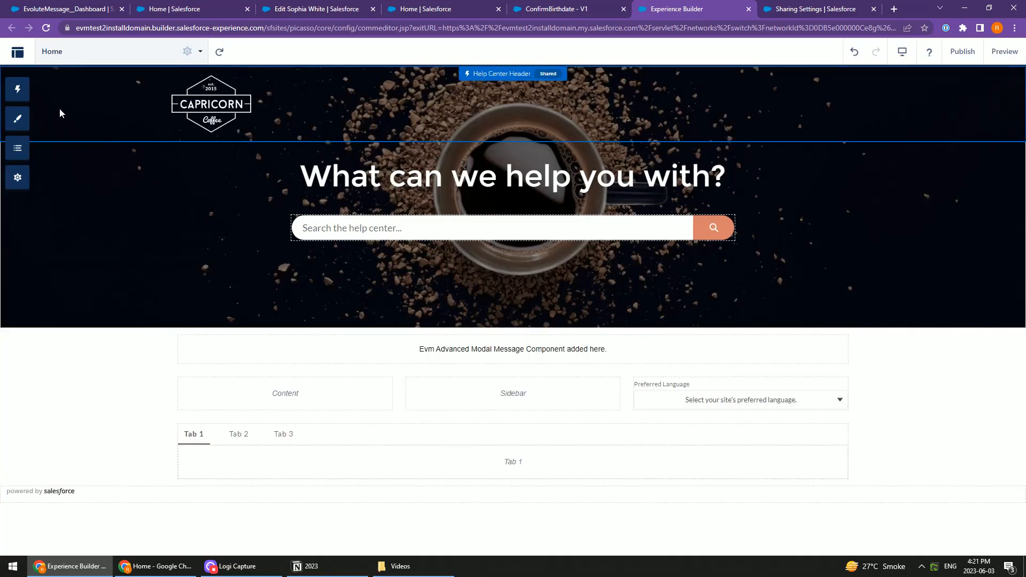
Search the components for "ev" and add an Evm Advanced Message component directly below the existing one on the Home page
{"action": "left_click", "coordinate": [18, 89]}
{"action": "type", "text": "ev"}
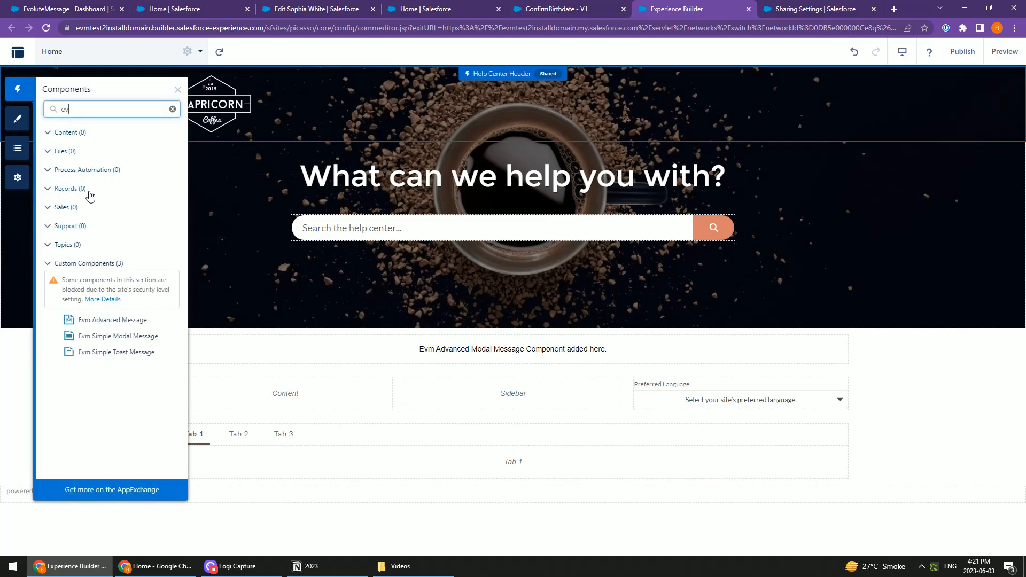
{"action": "left_click_drag", "start_coordinate": [100, 320], "coordinate": [449, 362]}
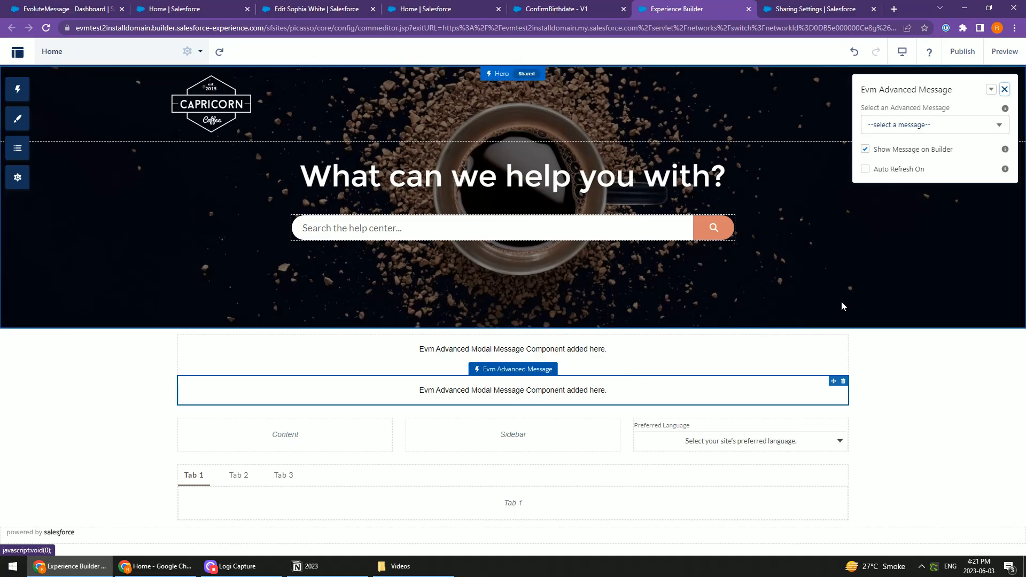
Assign the Community - Confirm Birthdate message to the new component and turn off showing it in the builder, leaving auto refresh off
{"action": "left_click", "coordinate": [710, 359]}
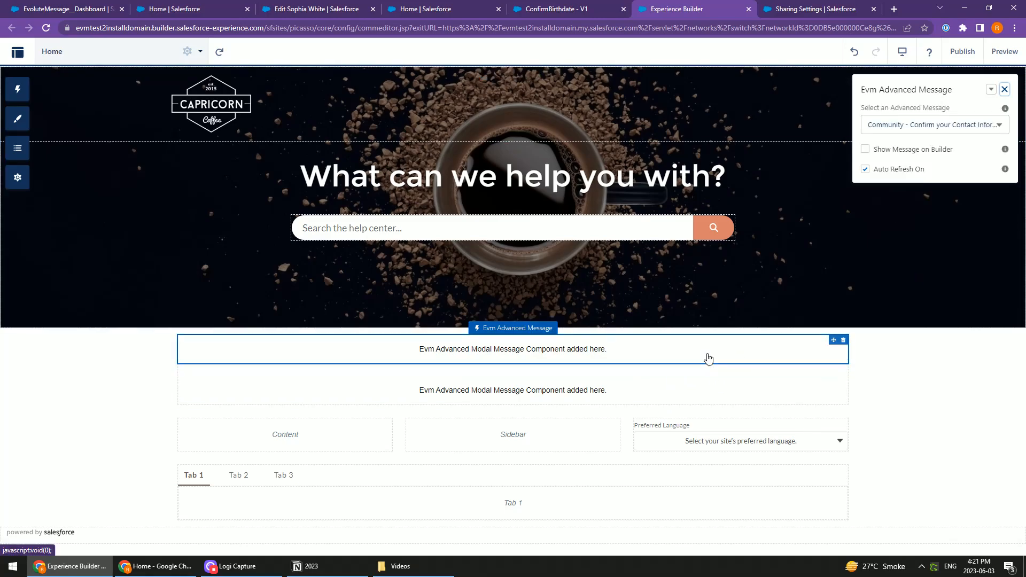
{"action": "left_click", "coordinate": [684, 391]}
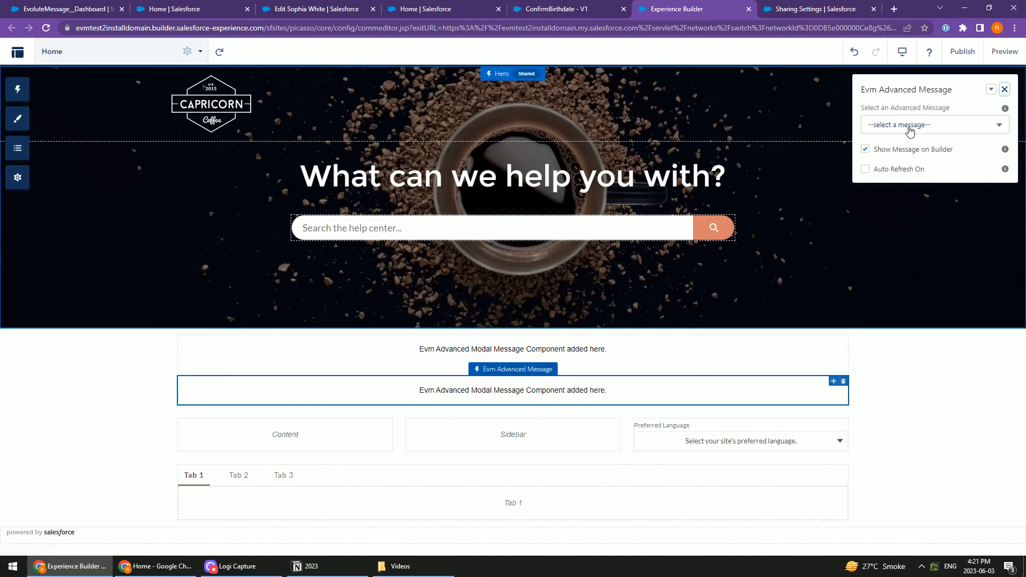
{"action": "left_click", "coordinate": [909, 128]}
{"action": "left_click", "coordinate": [943, 161]}
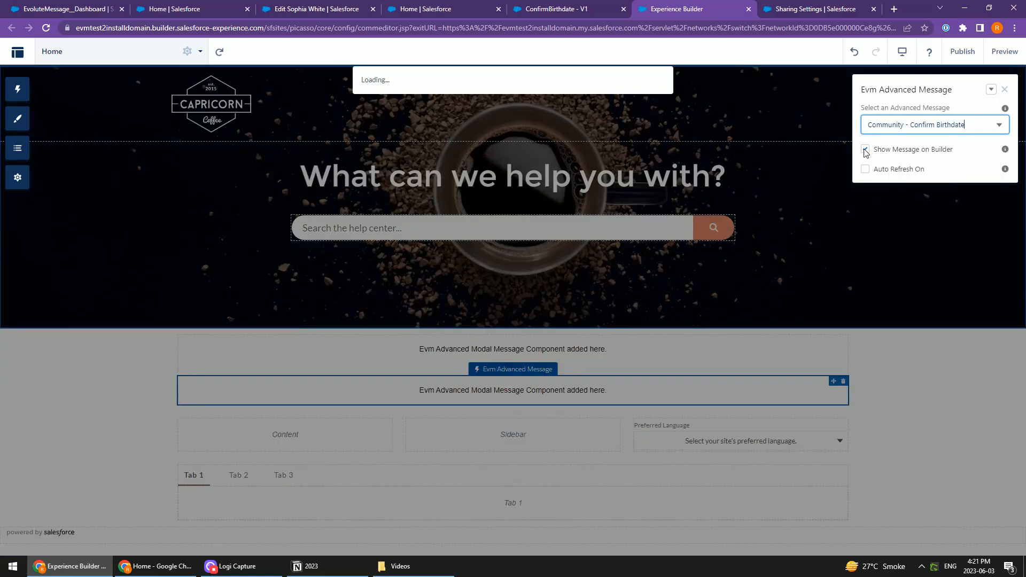
{"action": "left_click", "coordinate": [866, 149]}
{"action": "left_click", "coordinate": [866, 169]}
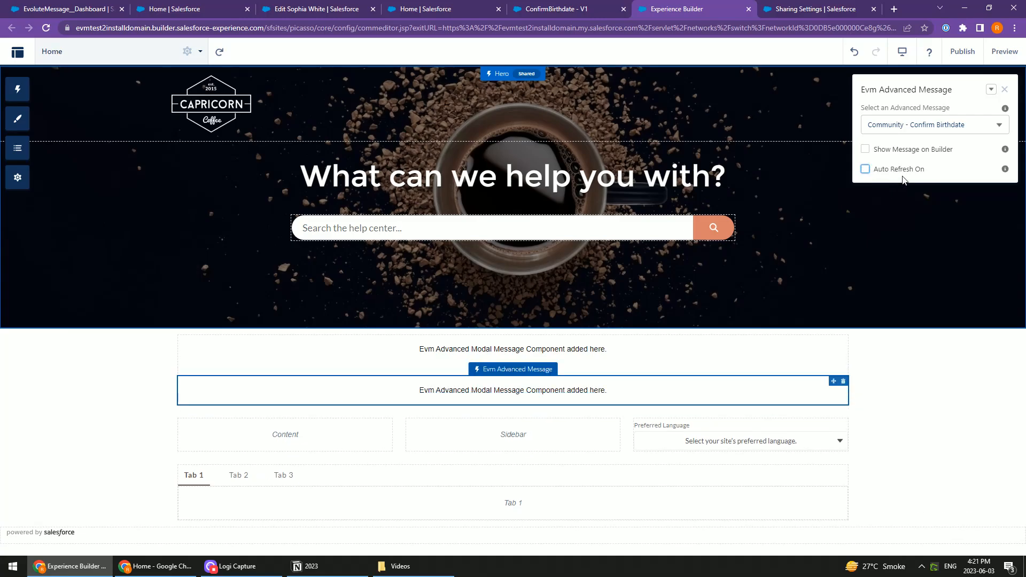
Publish the community site and dismiss the publishing notice
{"action": "left_click", "coordinate": [964, 53]}
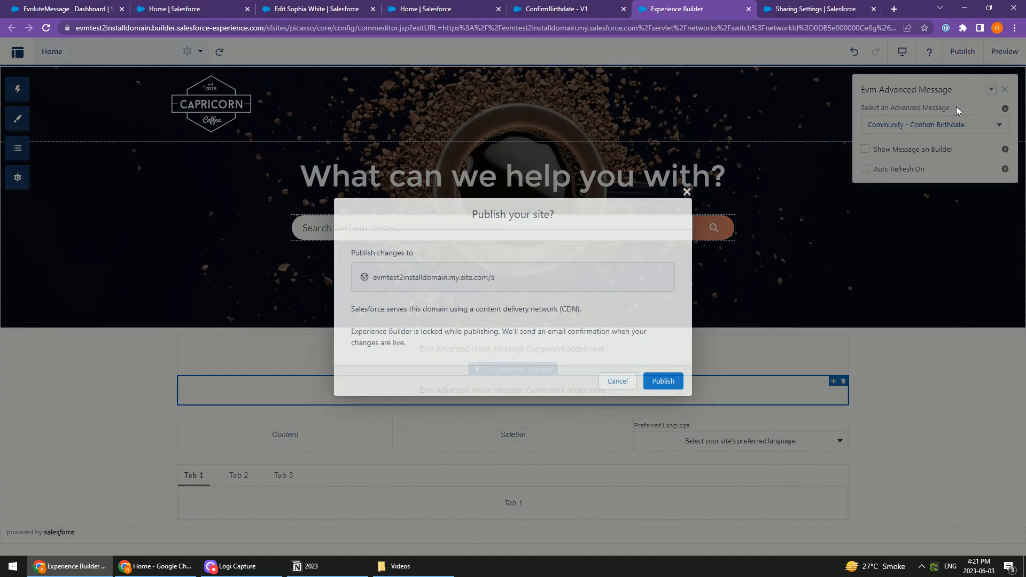
{"action": "left_click", "coordinate": [661, 382]}
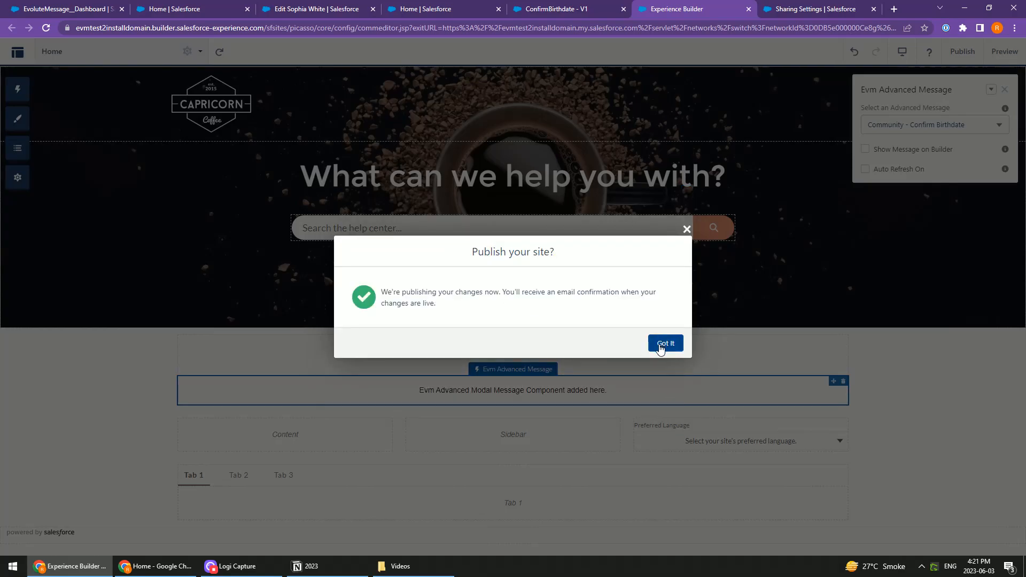
{"action": "left_click", "coordinate": [665, 342]}
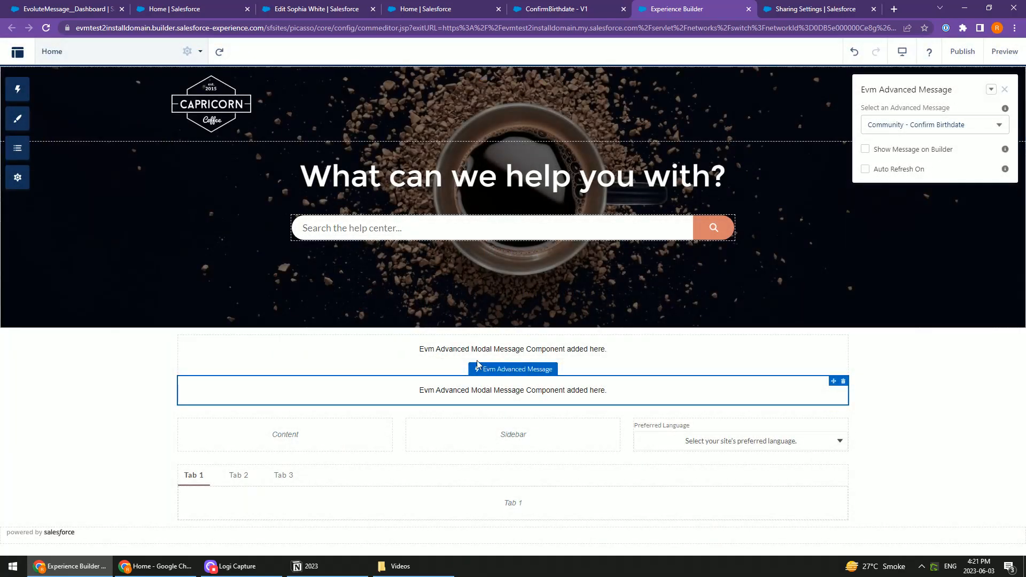
Switch to the other browser window, return to the contact's record and log in to the community as that contact
{"action": "key", "text": "alt+Tab"}
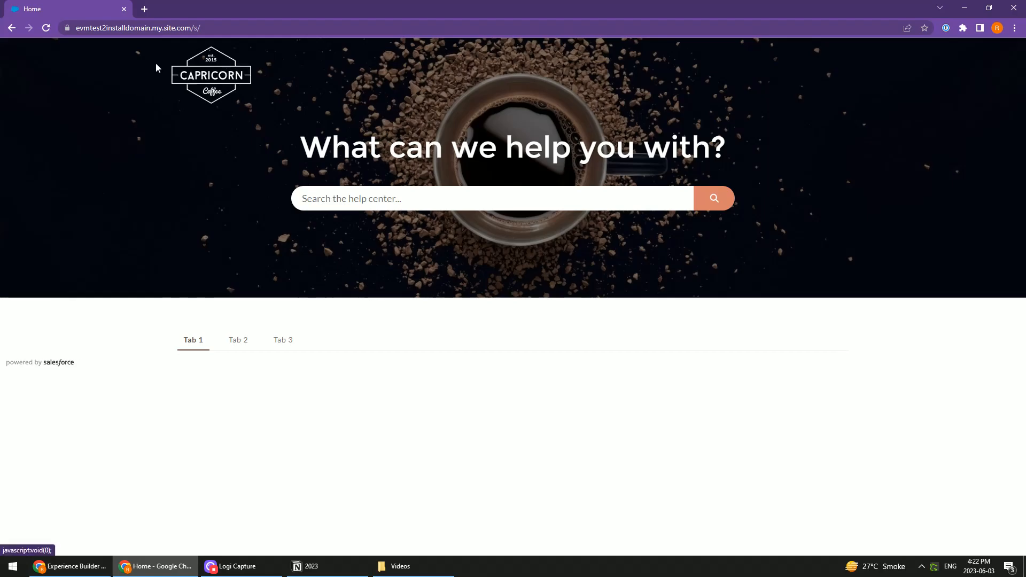
{"action": "left_click", "coordinate": [12, 28]}
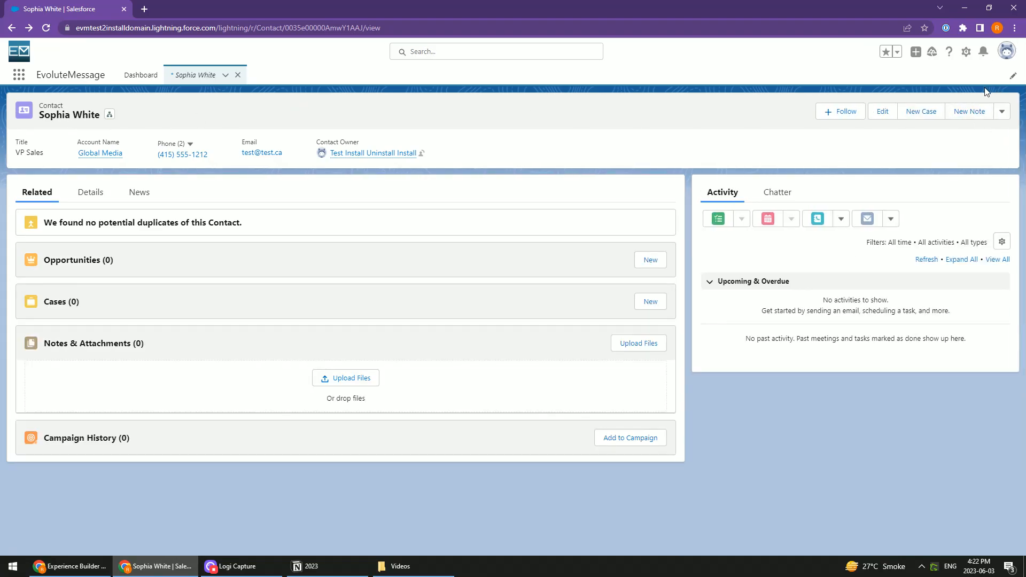
{"action": "left_click", "coordinate": [1003, 114]}
{"action": "left_click", "coordinate": [962, 242]}
{"action": "left_click", "coordinate": [503, 315]}
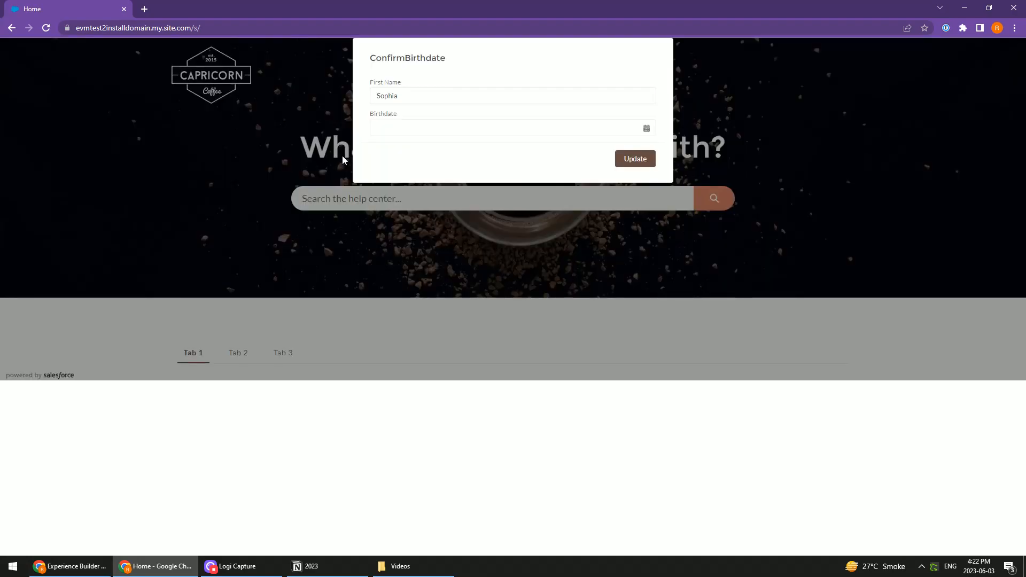
Pick a birthdate in the ConfirmBirthdate message, submit the update and reload the community page
{"action": "left_click", "coordinate": [646, 127]}
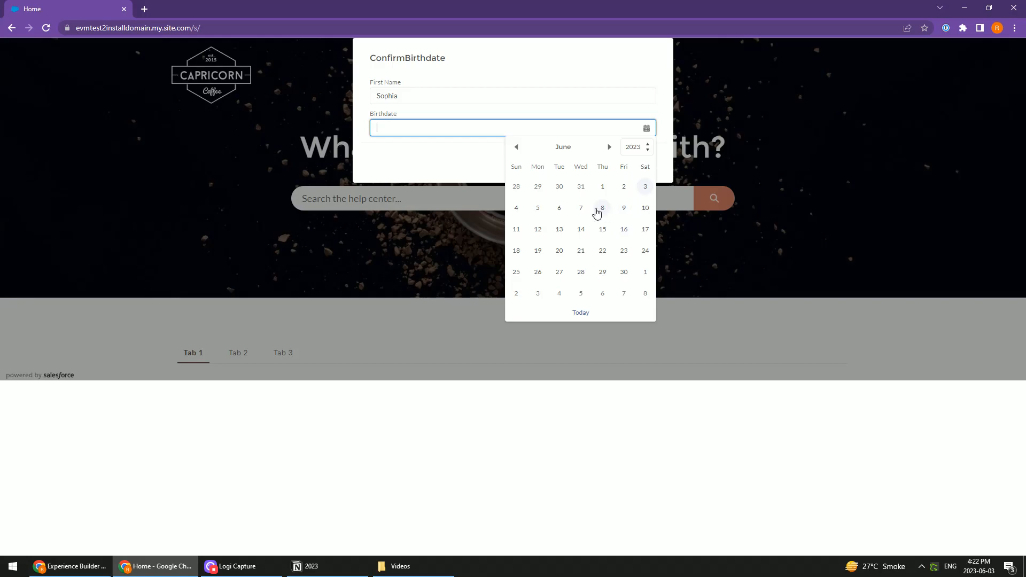
{"action": "left_click", "coordinate": [417, 151]}
{"action": "key", "text": "alt+Tab"}
{"action": "key", "text": "alt+Tab"}
{"action": "left_click", "coordinate": [646, 128]}
{"action": "left_click", "coordinate": [559, 207]}
{"action": "left_click", "coordinate": [635, 159]}
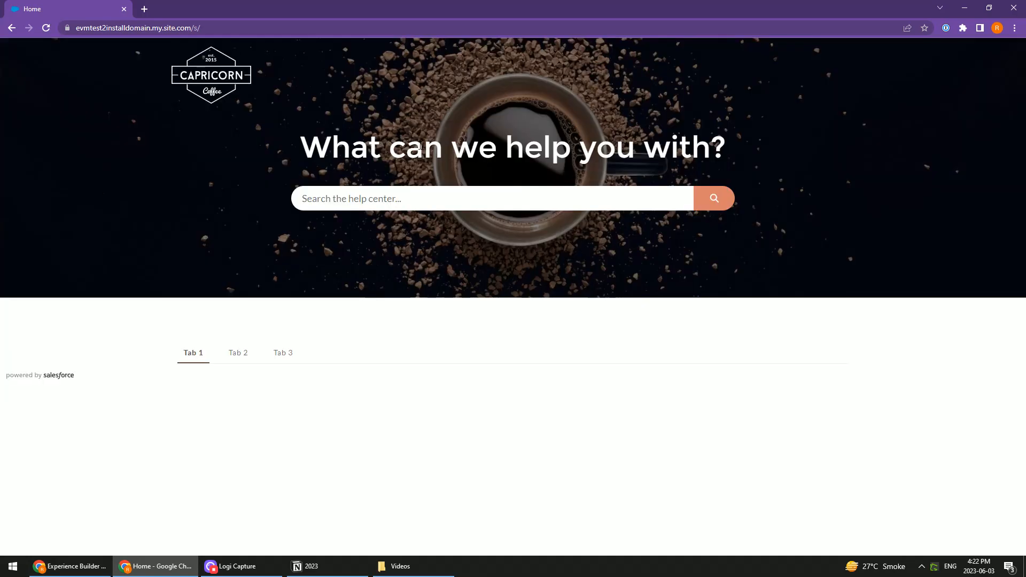
{"action": "left_click", "coordinate": [47, 28]}
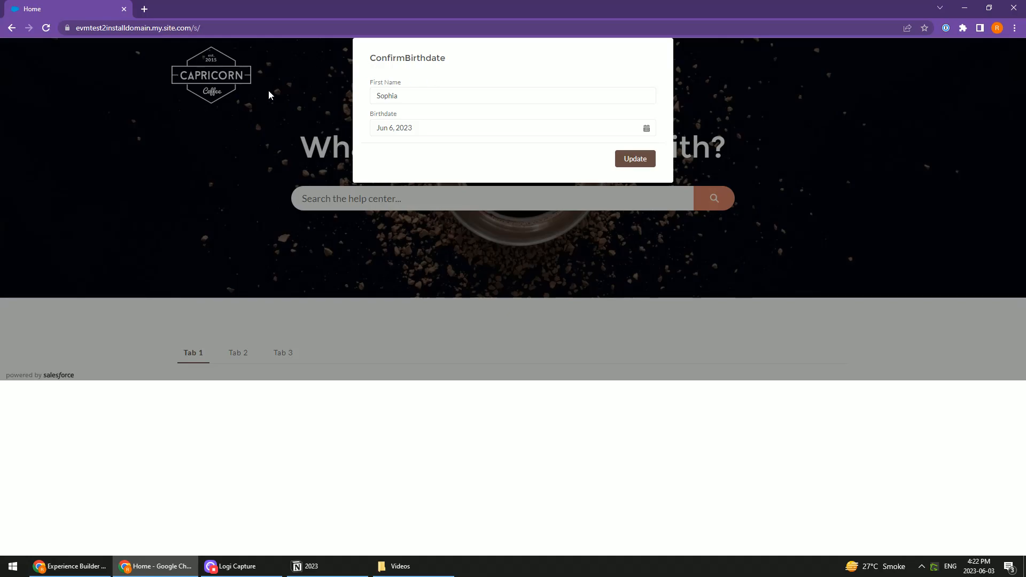
Switch back to the EvoluteMessage page in the browser window with the Salesforce setup pages
{"action": "key", "text": "alt+Tab"}
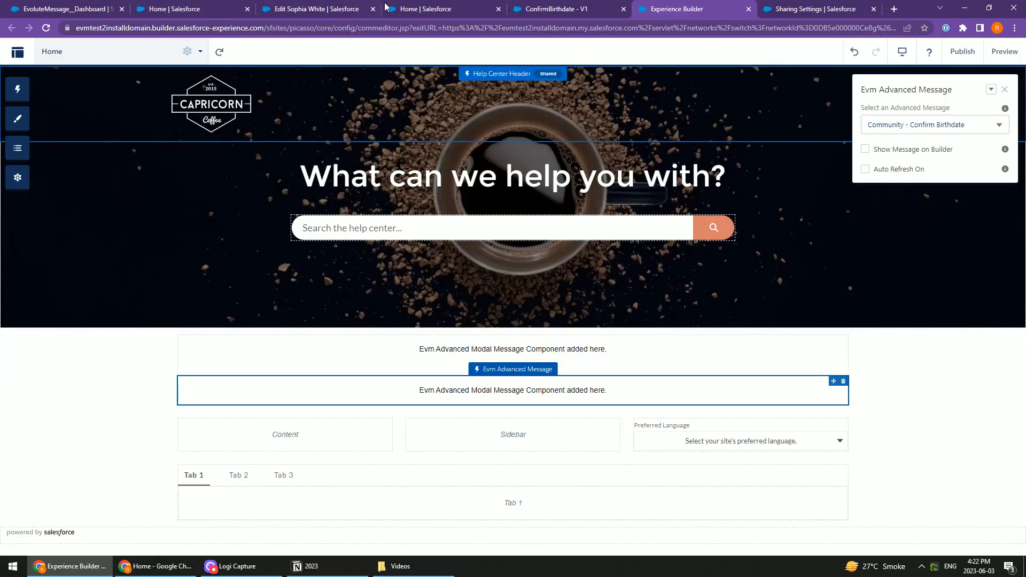
{"action": "left_click", "coordinate": [350, 10]}
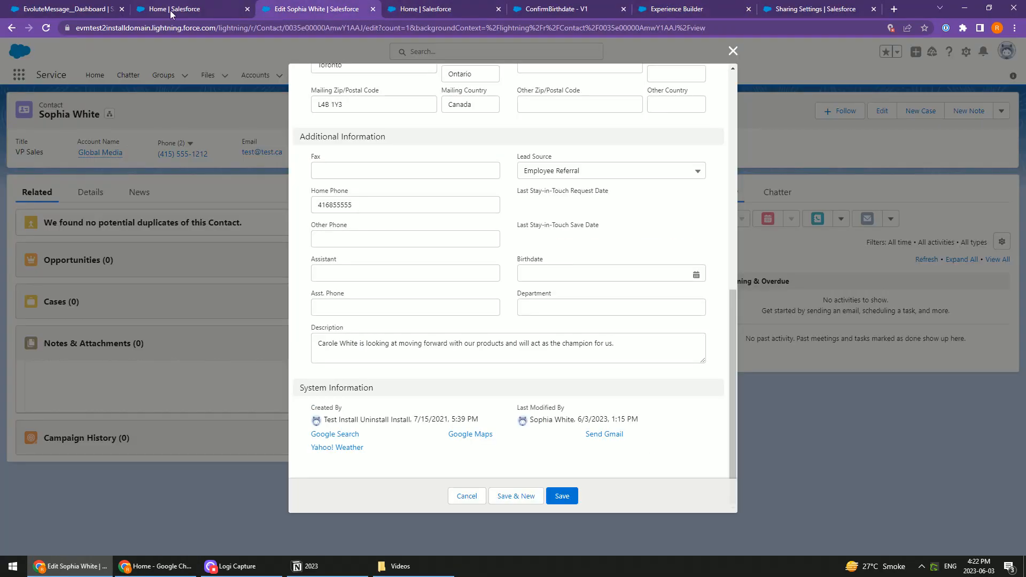
{"action": "left_click", "coordinate": [201, 8]}
{"action": "left_click", "coordinate": [63, 11]}
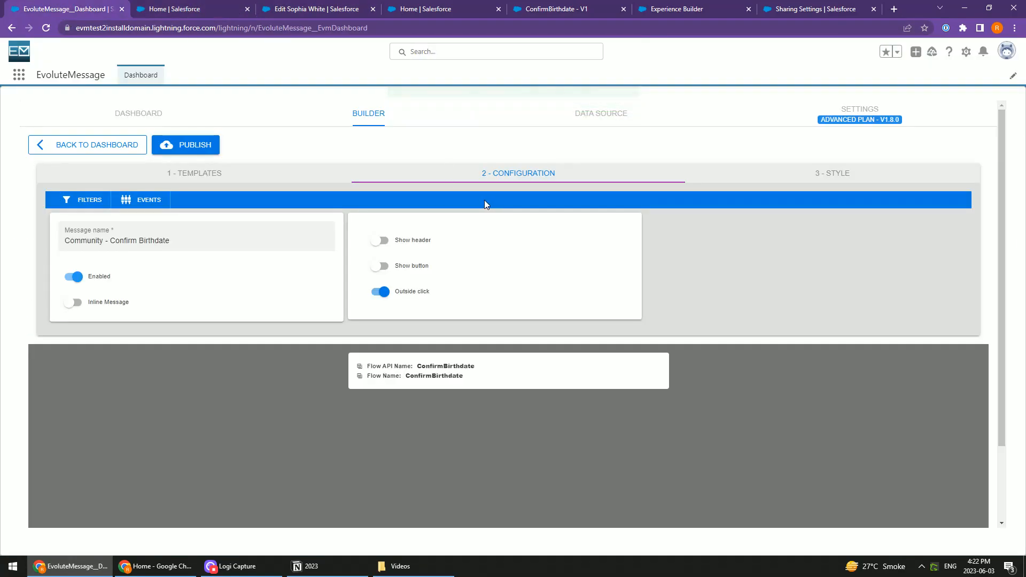
{"action": "left_click", "coordinate": [789, 7]}
{"action": "left_click", "coordinate": [676, 15]}
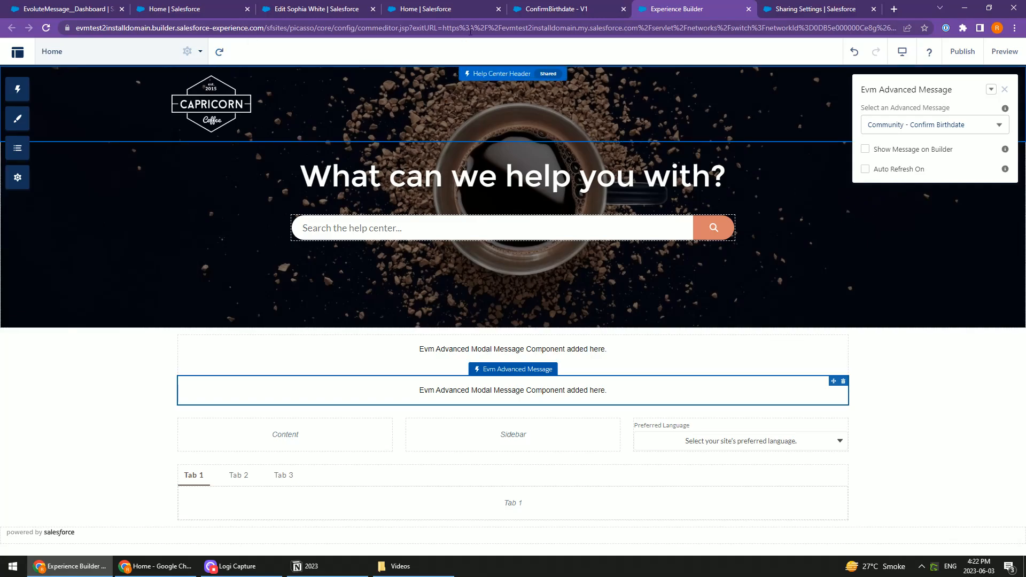
{"action": "left_click", "coordinate": [542, 11]}
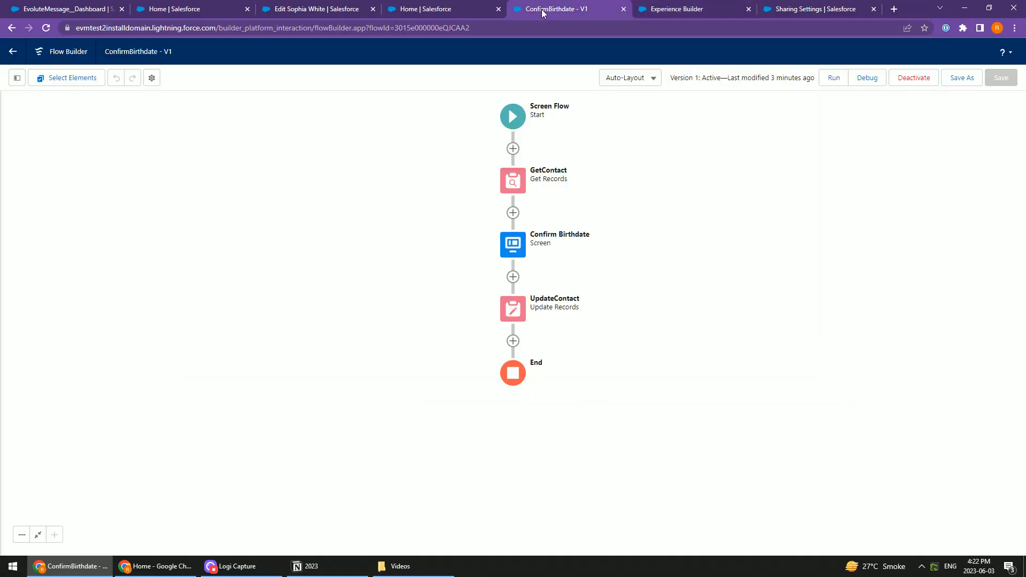
{"action": "left_click", "coordinate": [430, 9]}
{"action": "left_click", "coordinate": [663, 10]}
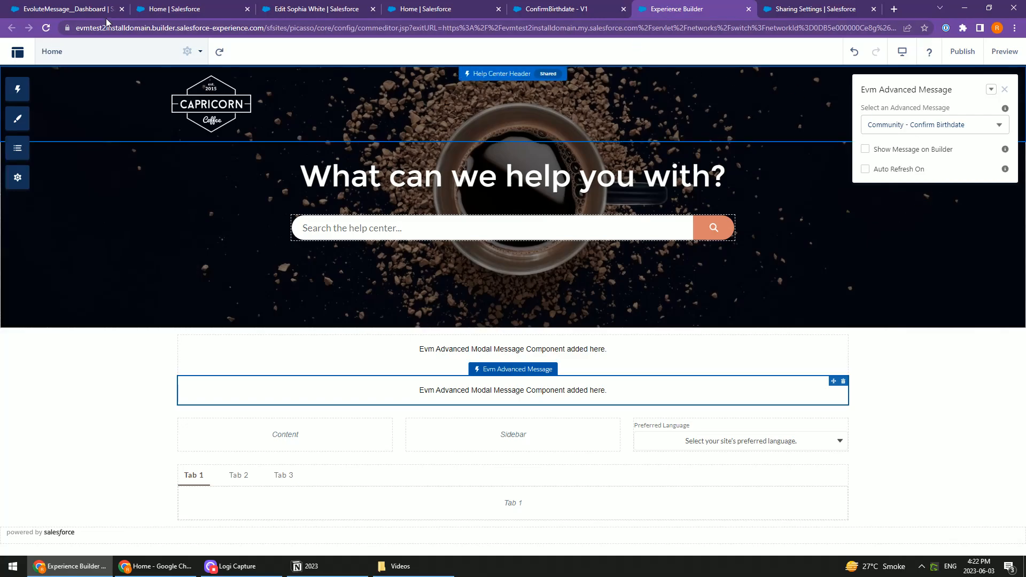
{"action": "left_click", "coordinate": [41, 9]}
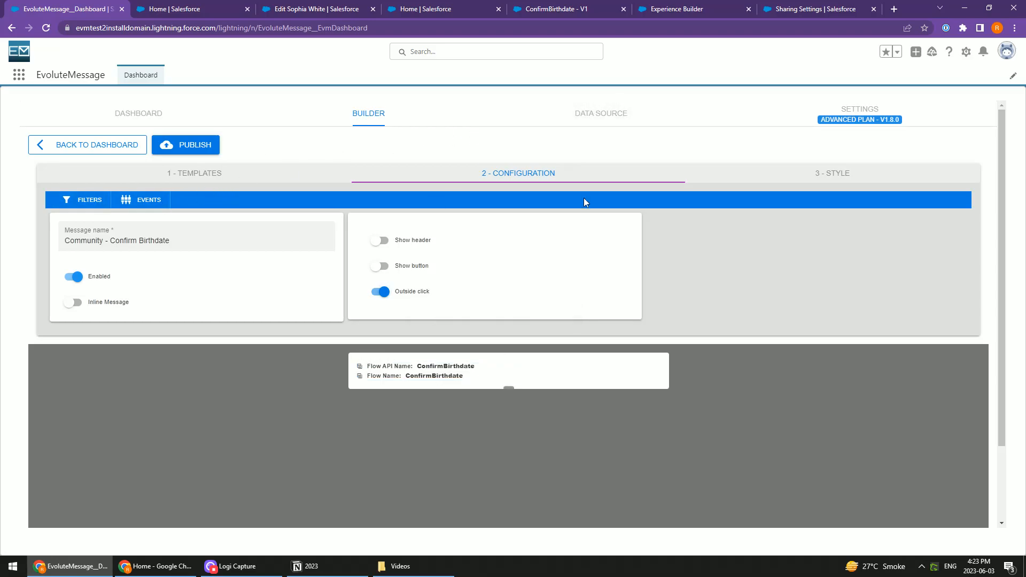
Start a new data source named "Load Contact when Birthdate is empty" and choose Contact as its filter object
{"action": "left_click", "coordinate": [591, 122]}
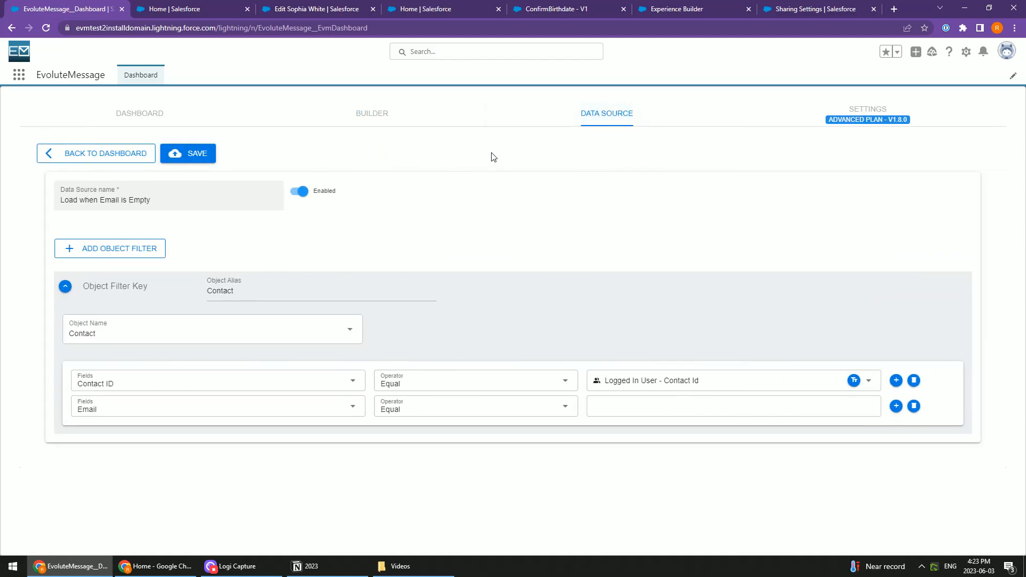
{"action": "left_click", "coordinate": [94, 160]}
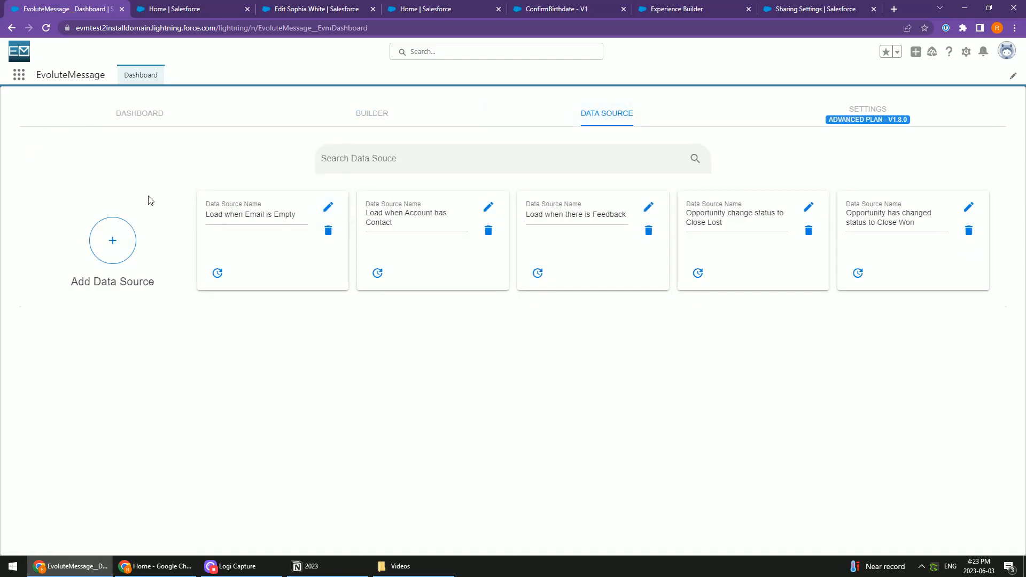
{"action": "left_click", "coordinate": [101, 245]}
{"action": "left_click", "coordinate": [129, 199]}
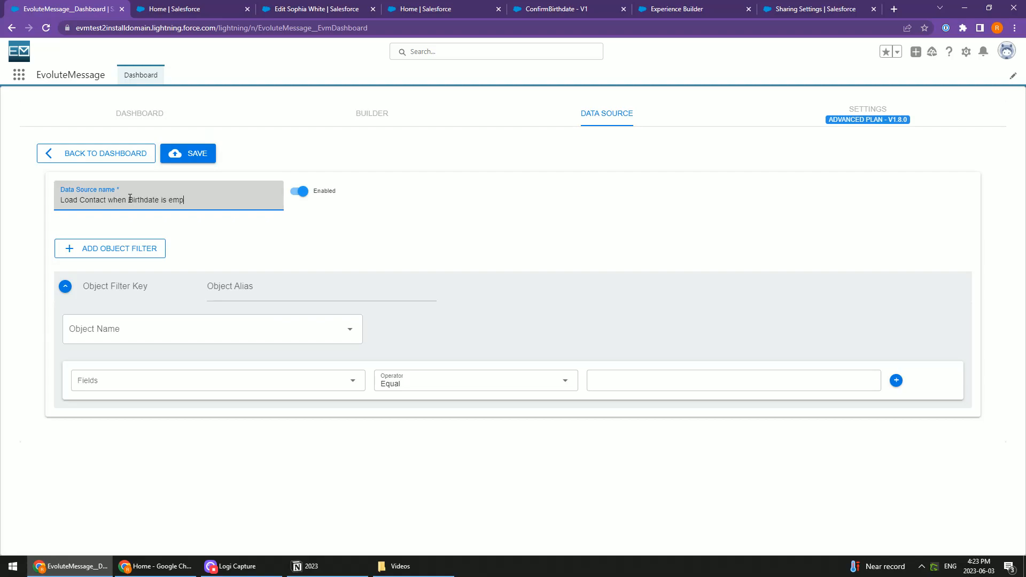
{"action": "left_click", "coordinate": [159, 330]}
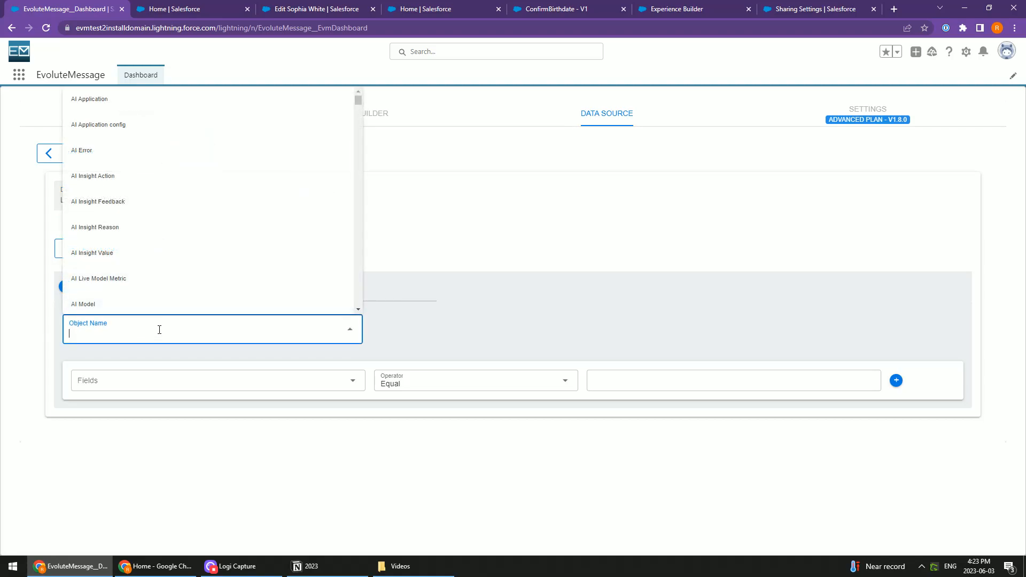
{"action": "type", "text": "Contact"}
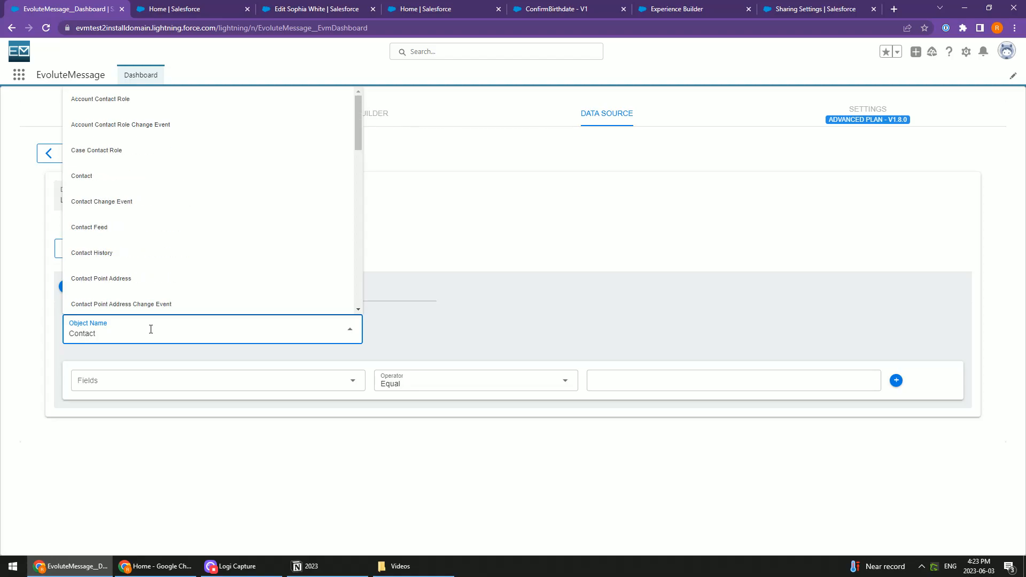
{"action": "left_click", "coordinate": [81, 175]}
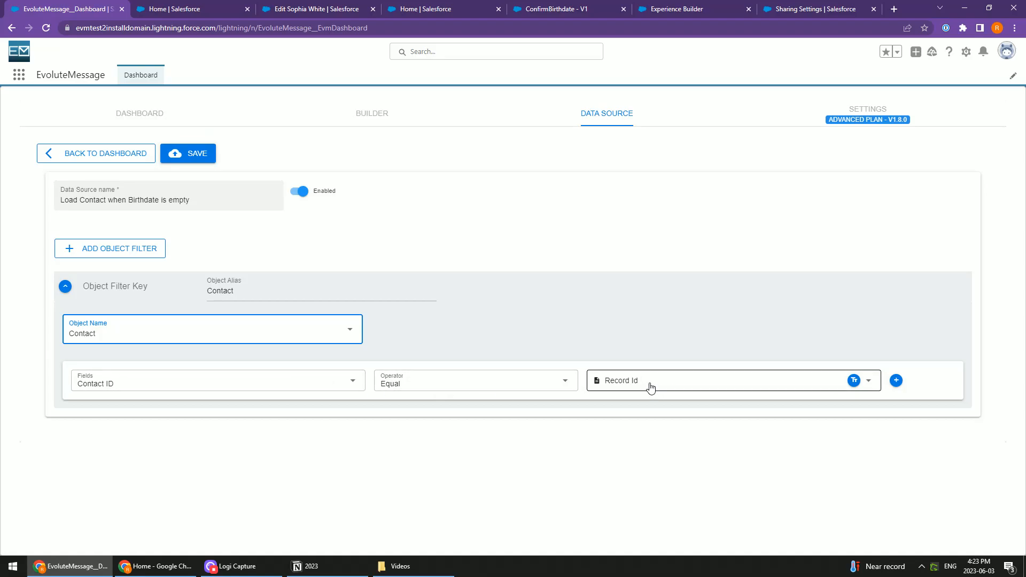
Switch to the browser window showing the community's Home page
{"action": "left_click", "coordinate": [203, 8]}
{"action": "left_click", "coordinate": [69, 8]}
{"action": "key", "text": "alt+Tab"}
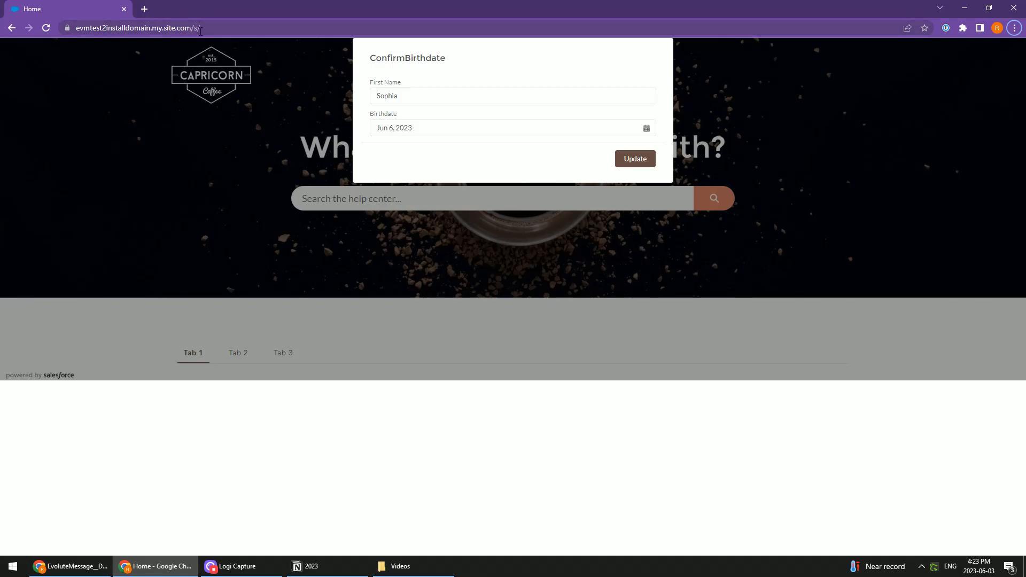
Back in the EvoluteMessage window, set the Contact filter to match Contact ID equal to Logged In User - Contact Id
{"action": "key", "text": "alt+Tab"}
{"action": "left_click", "coordinate": [628, 389]}
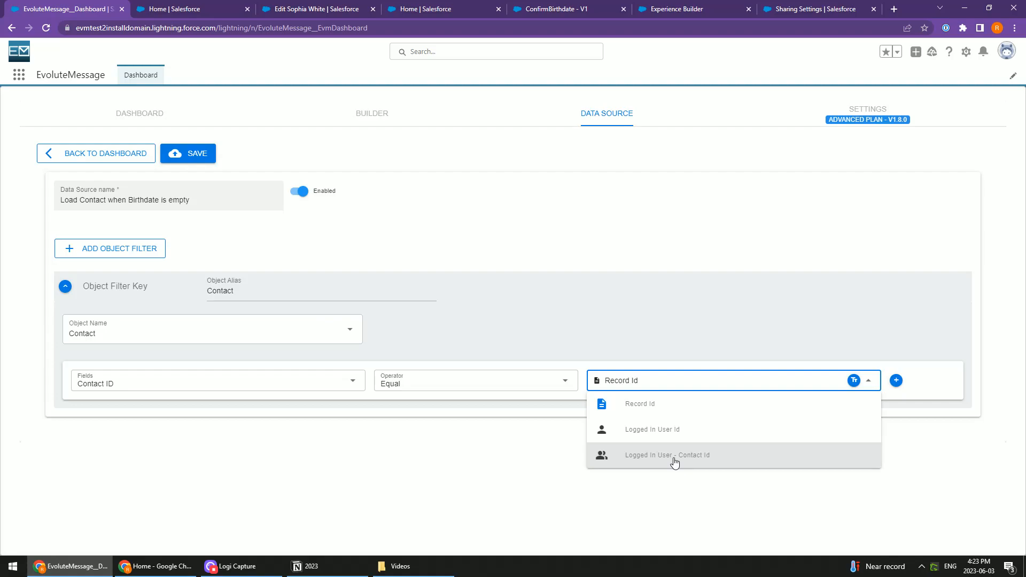
{"action": "left_click", "coordinate": [709, 460]}
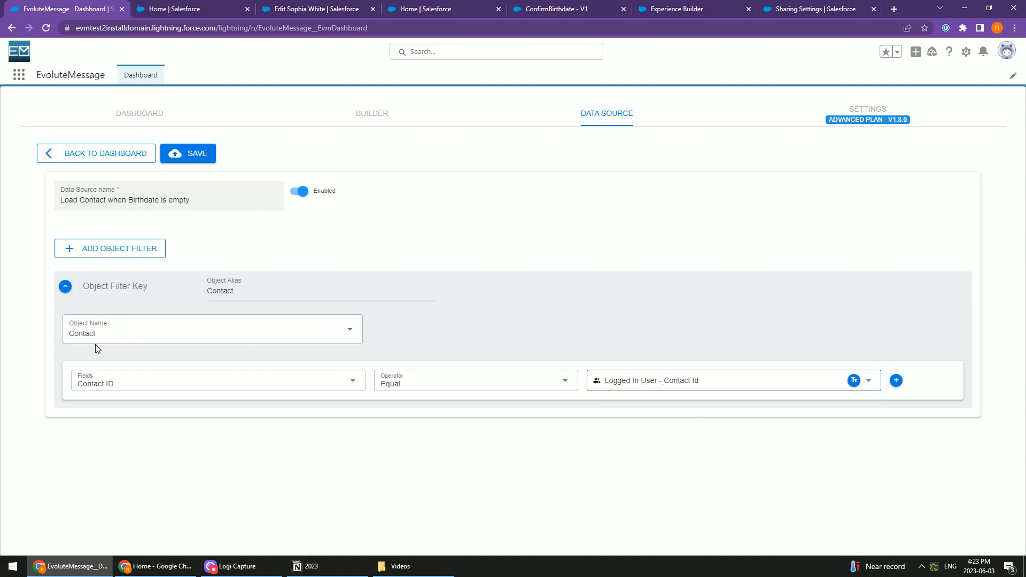
Add a second condition below it with Birthdate equal to an empty value, and save the data source
{"action": "left_click", "coordinate": [896, 381]}
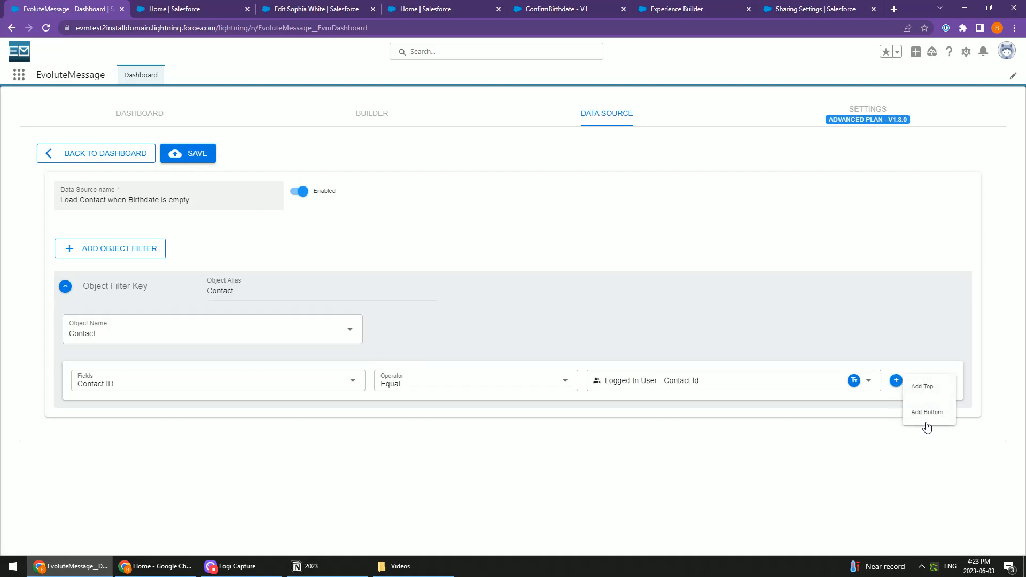
{"action": "left_click", "coordinate": [925, 422]}
{"action": "left_click", "coordinate": [195, 415]}
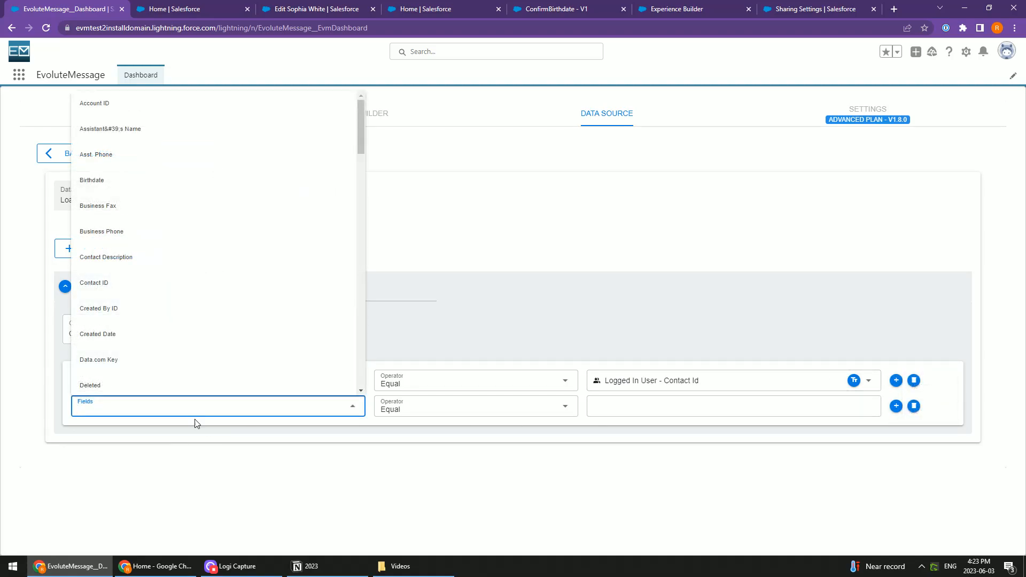
{"action": "type", "text": "birt"}
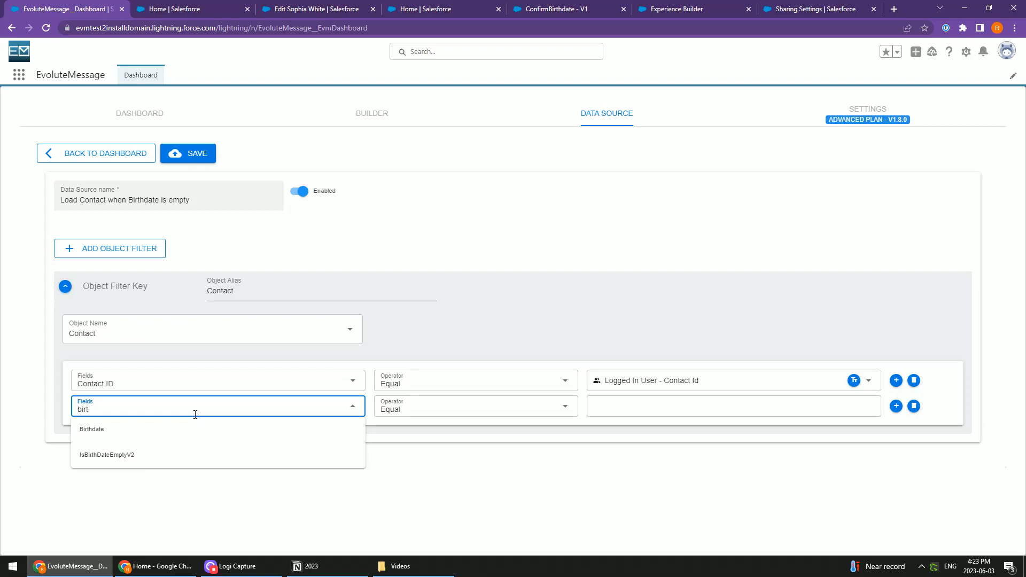
{"action": "key", "text": "Down"}
{"action": "key", "text": "Return"}
{"action": "left_click", "coordinate": [630, 412]}
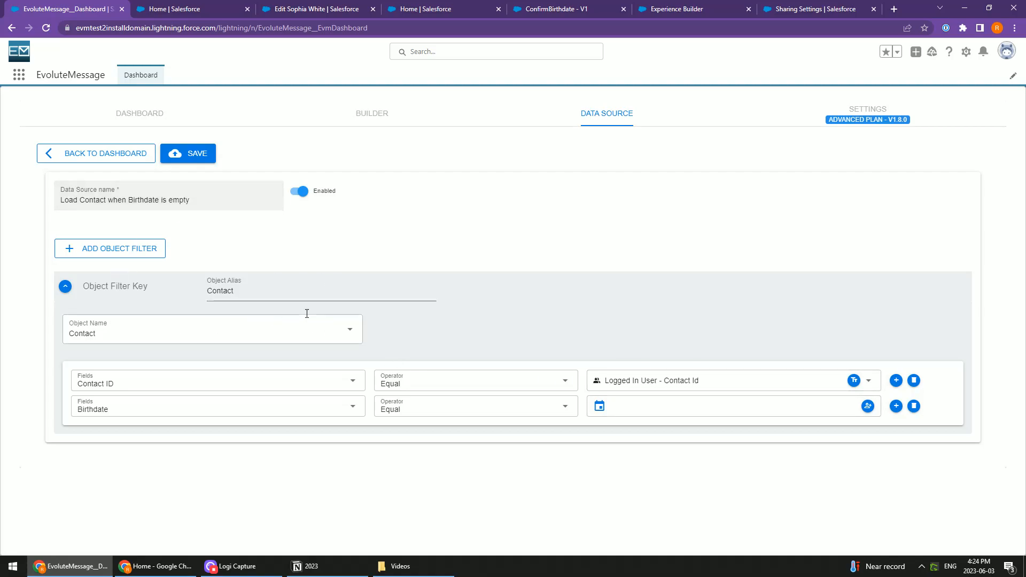
{"action": "left_click", "coordinate": [193, 159]}
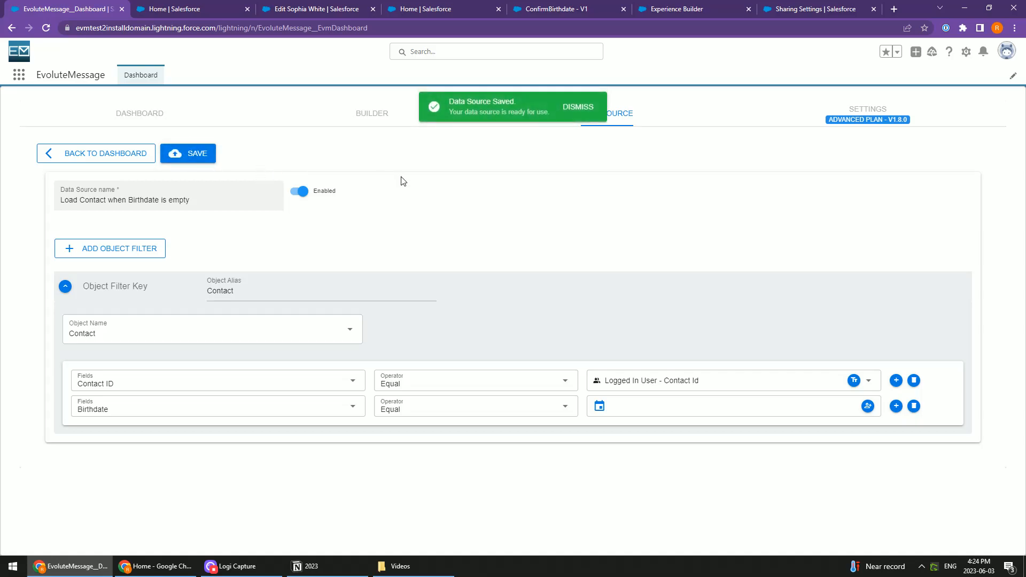
Open the "Community - Confirm Birthdate" message for editing and add a show-message filter of type Data Source
{"action": "left_click", "coordinate": [157, 119]}
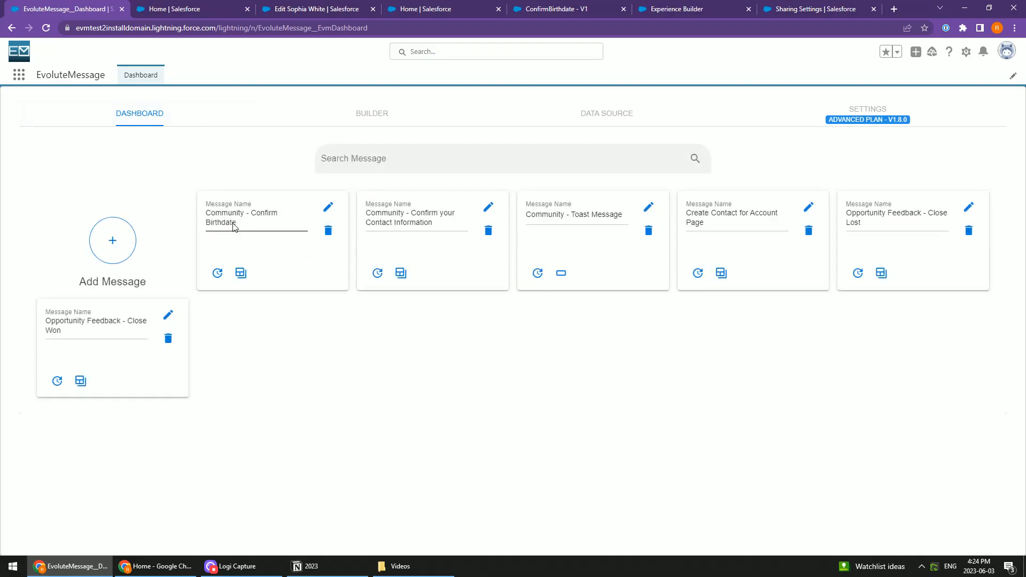
{"action": "left_click", "coordinate": [328, 207]}
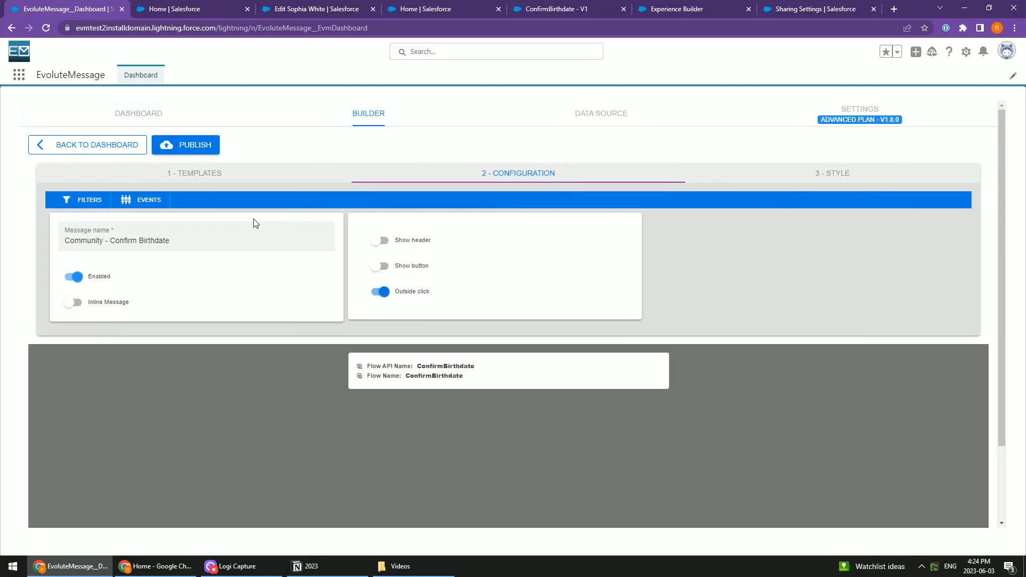
{"action": "left_click", "coordinate": [86, 200]}
{"action": "left_click", "coordinate": [481, 294]}
{"action": "left_click", "coordinate": [359, 288]}
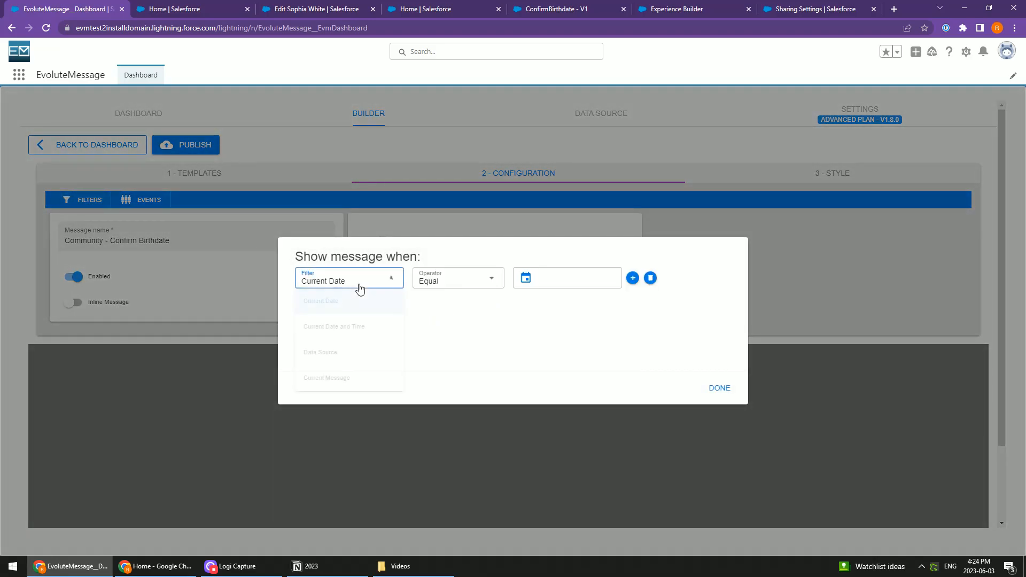
{"action": "left_click", "coordinate": [332, 352]}
Set the filter to "Load Contact when Birthdate is empty" with result "Any of the objects have Records", and publish the message
{"action": "left_click_drag", "start_coordinate": [296, 257], "coordinate": [410, 257]}
{"action": "left_click", "coordinate": [396, 254]}
{"action": "left_click", "coordinate": [469, 278]}
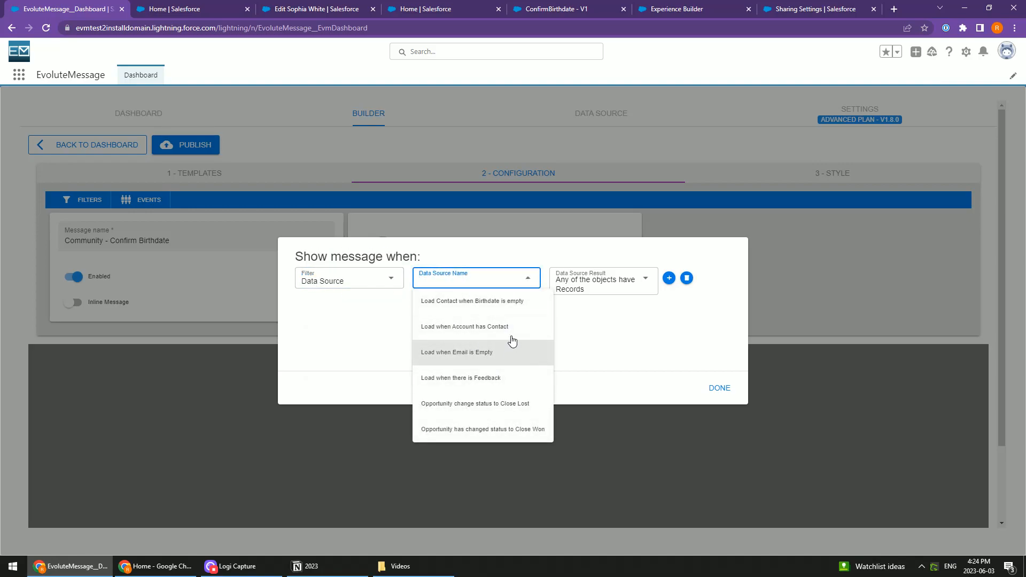
{"action": "left_click", "coordinate": [511, 309]}
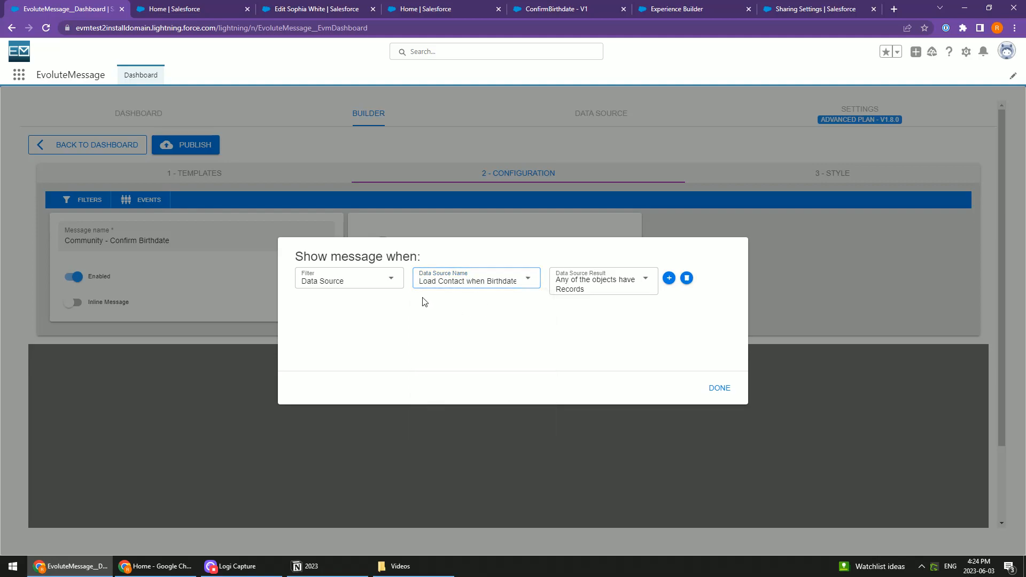
{"action": "left_click", "coordinate": [561, 286]}
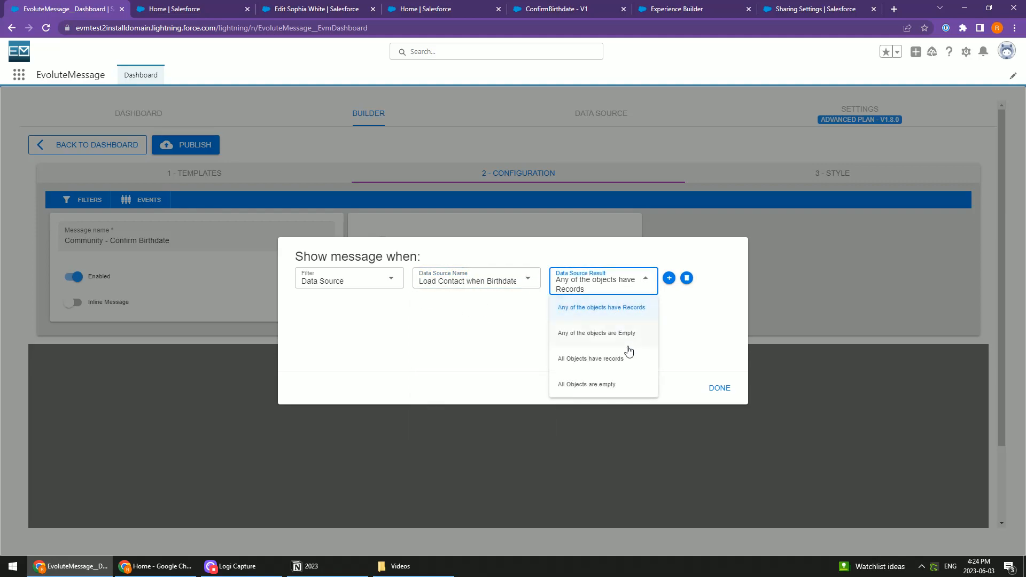
{"action": "left_click", "coordinate": [603, 314]}
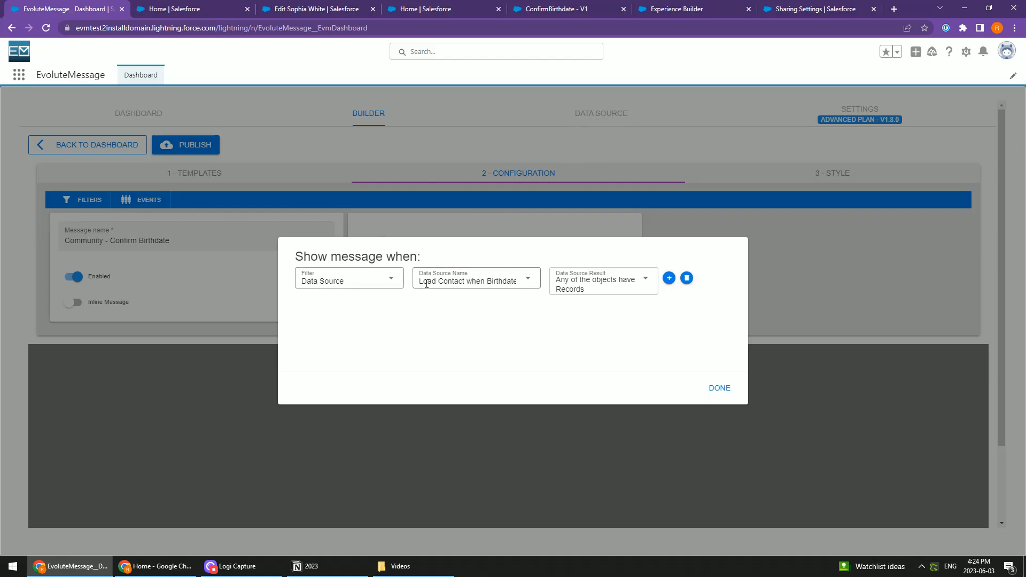
{"action": "left_click", "coordinate": [718, 389]}
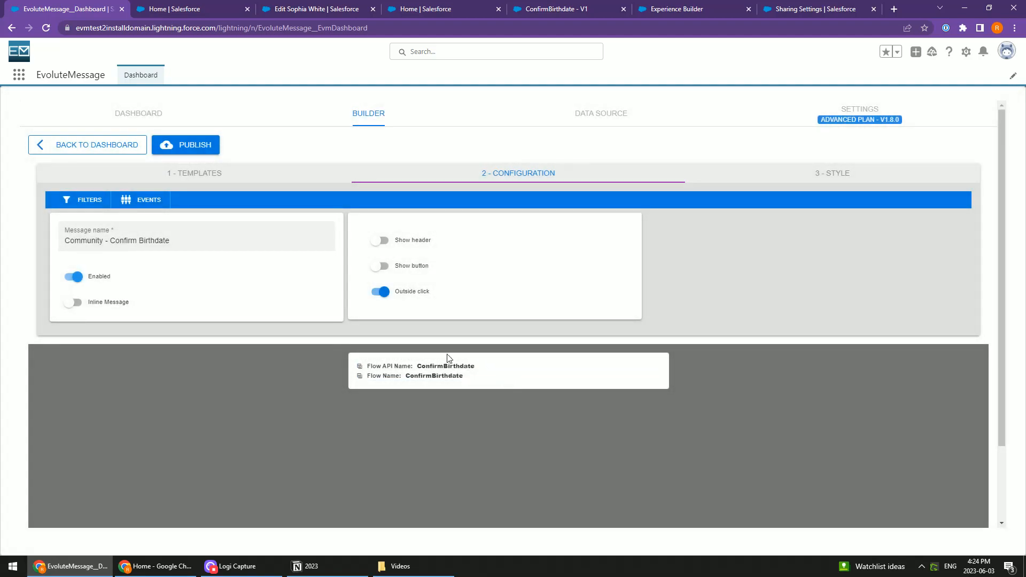
{"action": "left_click", "coordinate": [192, 146]}
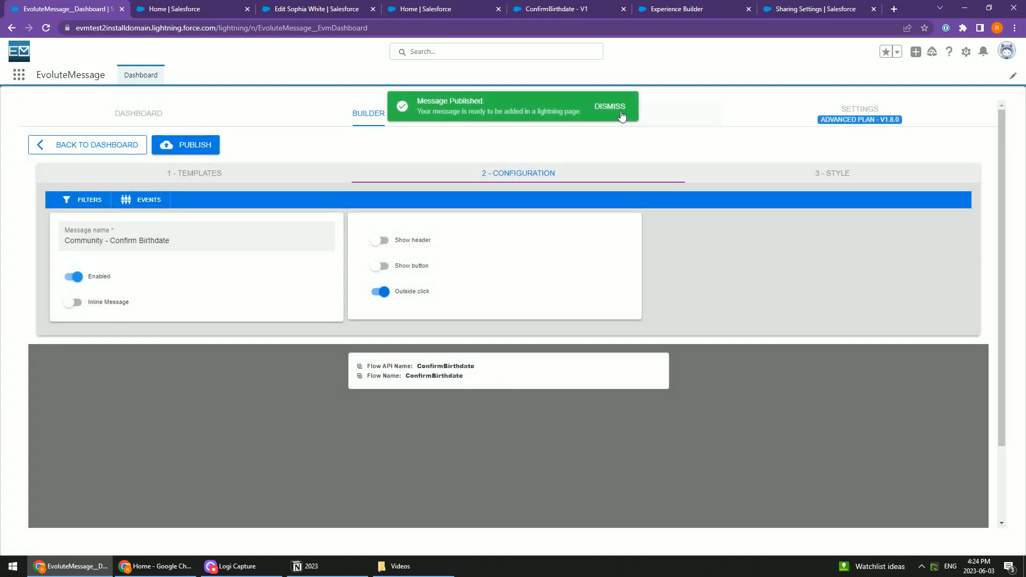
{"action": "left_click", "coordinate": [611, 103]}
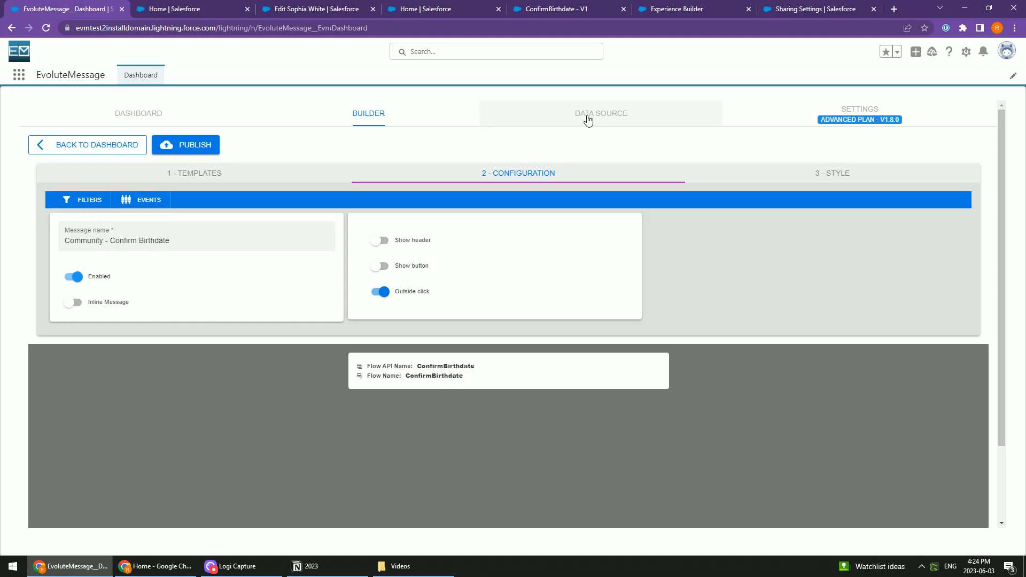
Switch to the browser window with the community's Home page and reload it to check whether the message loads
{"action": "left_click", "coordinate": [182, 11]}
{"action": "left_click", "coordinate": [315, 9]}
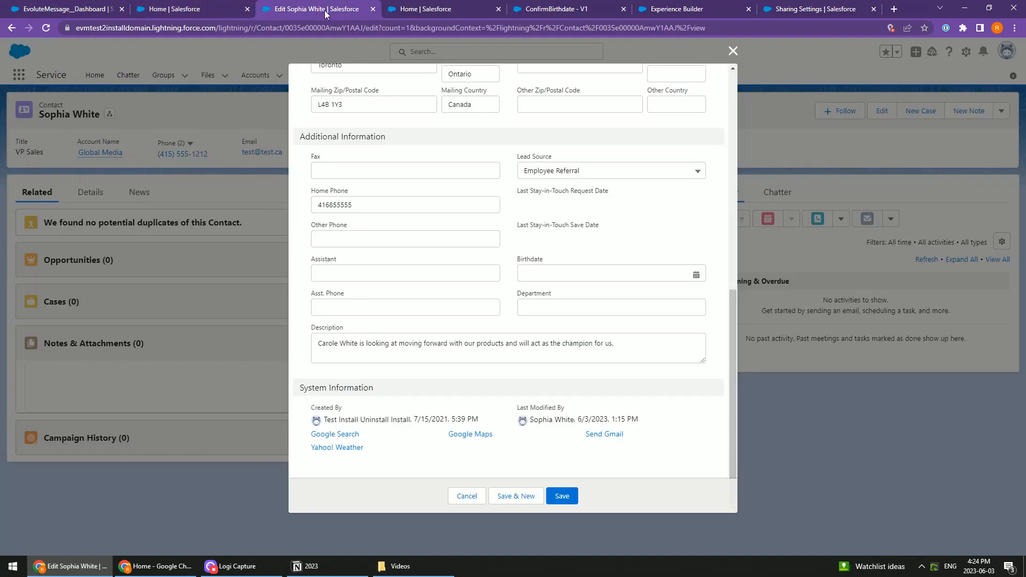
{"action": "left_click", "coordinate": [88, 8]}
{"action": "key", "text": "alt+Tab"}
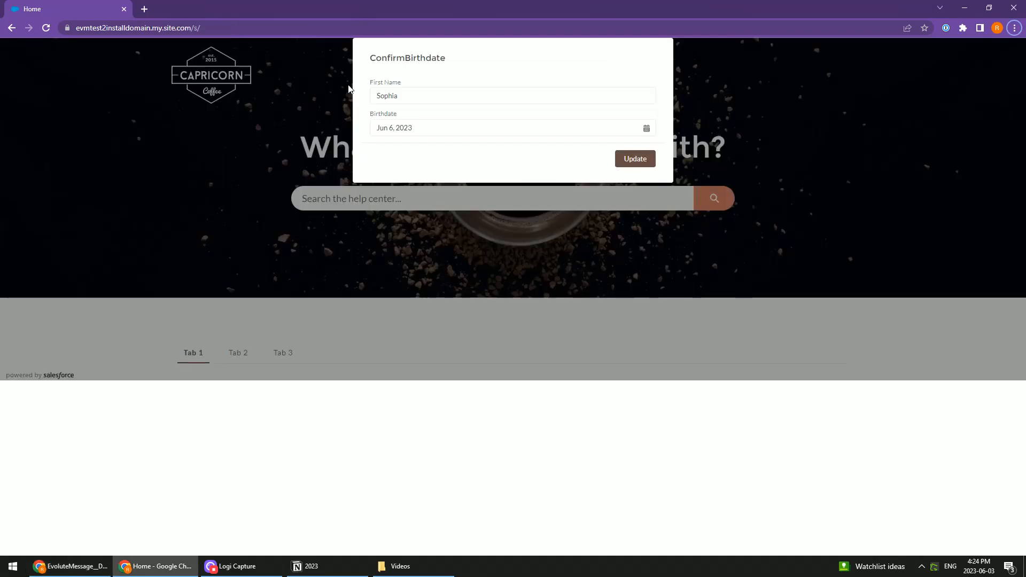
{"action": "left_click", "coordinate": [47, 28]}
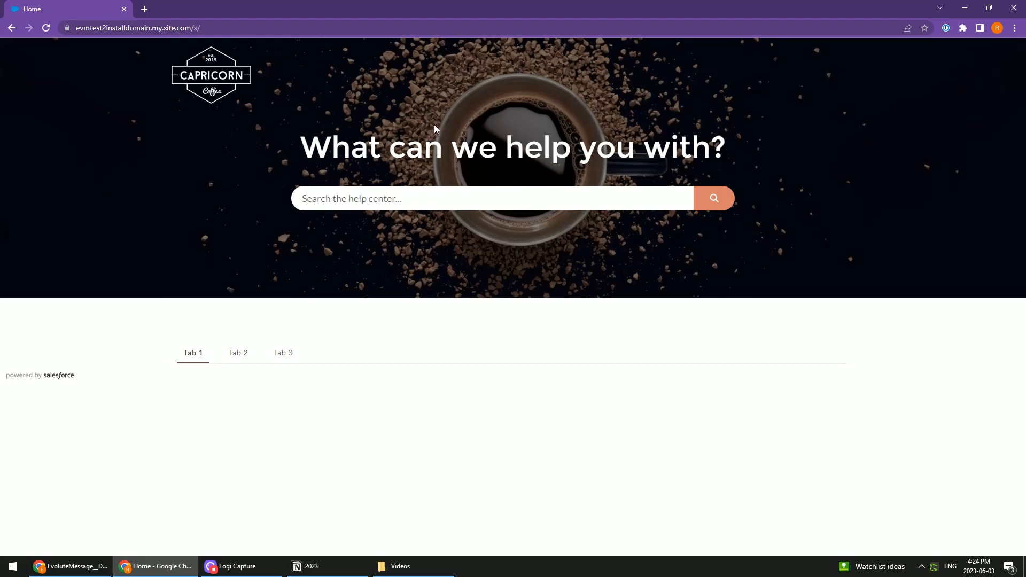
Return to the contact's record in the Salesforce window, close its outdated edit form and refresh the page
{"action": "key", "text": "alt+Tab"}
{"action": "left_click", "coordinate": [208, 7]}
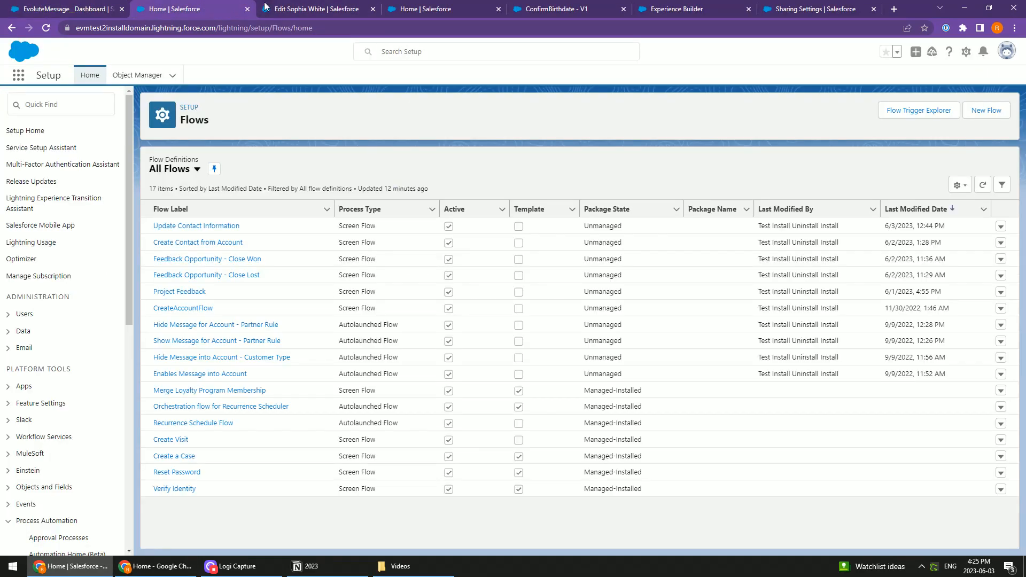
{"action": "left_click", "coordinate": [317, 9]}
{"action": "scroll", "coordinate": [598, 265], "scroll_direction": "up", "scroll_amount": 4}
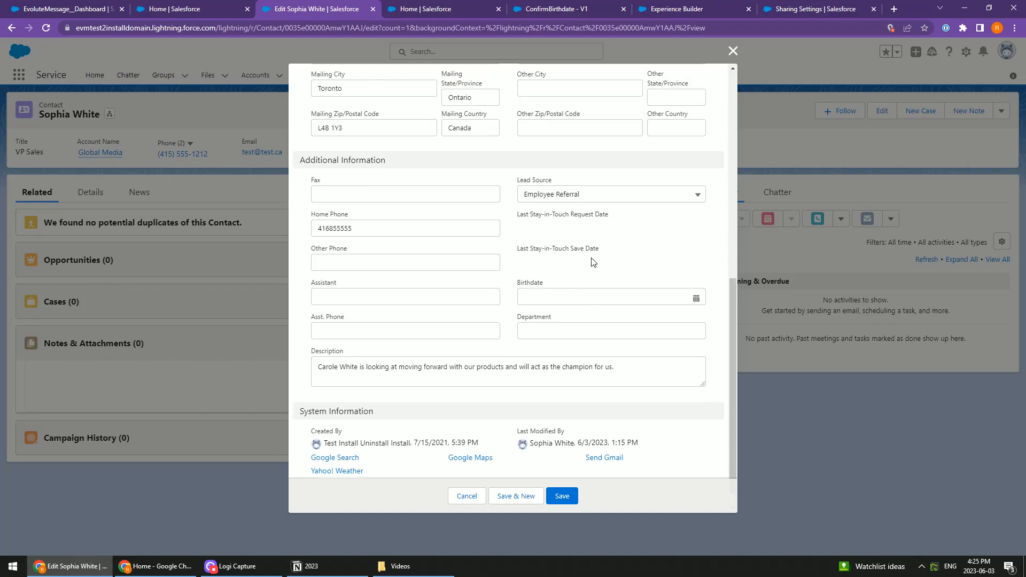
{"action": "scroll", "coordinate": [593, 262], "scroll_direction": "down", "scroll_amount": 2}
{"action": "scroll", "coordinate": [591, 262], "scroll_direction": "down", "scroll_amount": 1}
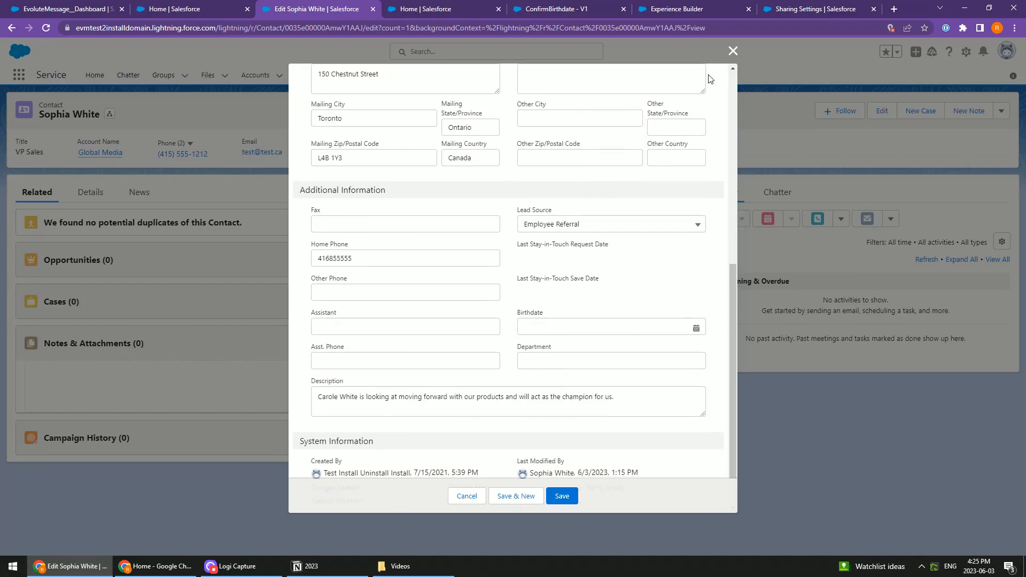
{"action": "left_click", "coordinate": [731, 51]}
{"action": "key", "text": "F5"}
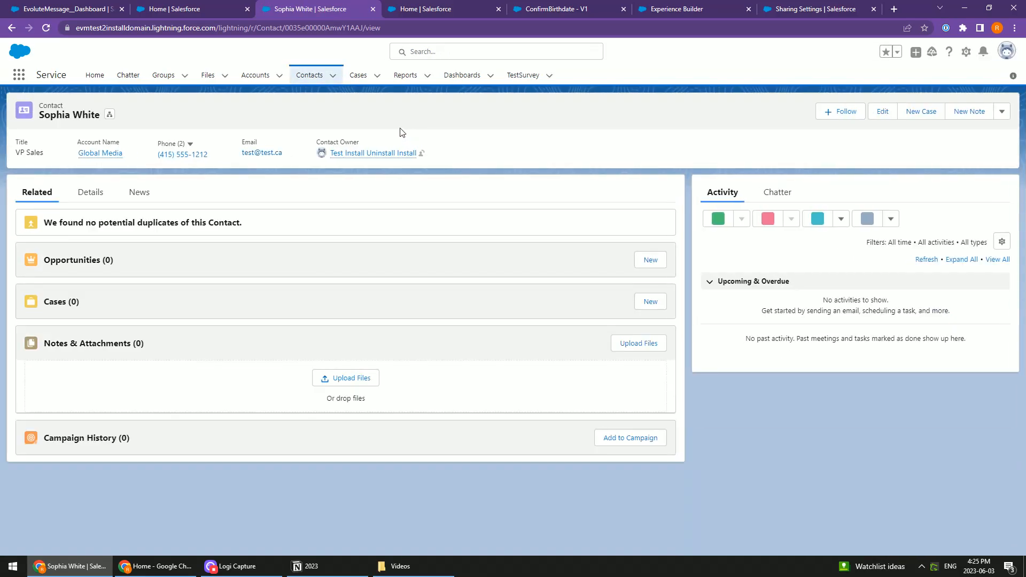
Edit the contact to clear its Birthdate field and save the record
{"action": "left_click", "coordinate": [879, 116]}
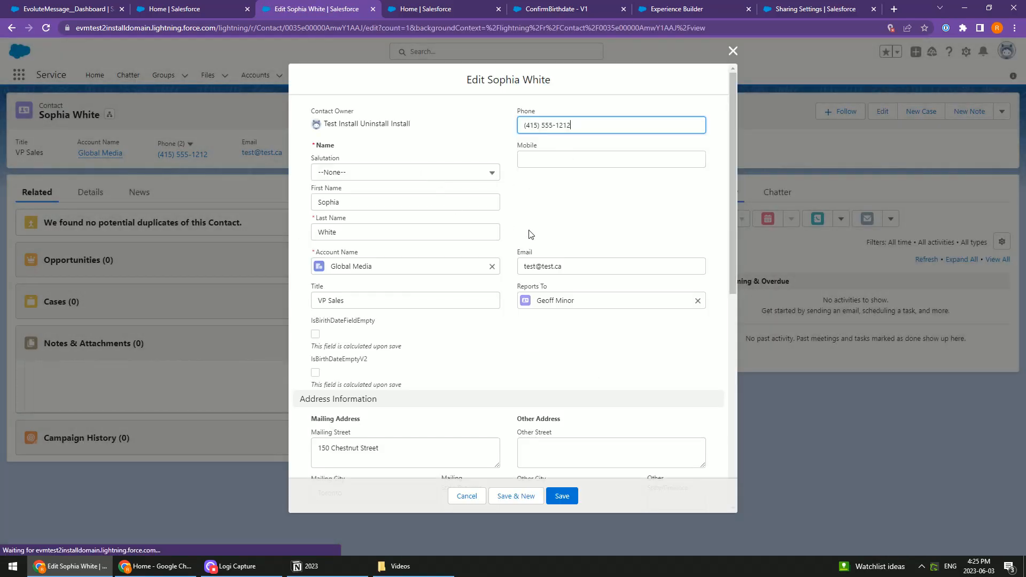
{"action": "scroll", "coordinate": [556, 235], "scroll_direction": "down", "scroll_amount": 3}
{"action": "scroll", "coordinate": [556, 235], "scroll_direction": "down", "scroll_amount": 5}
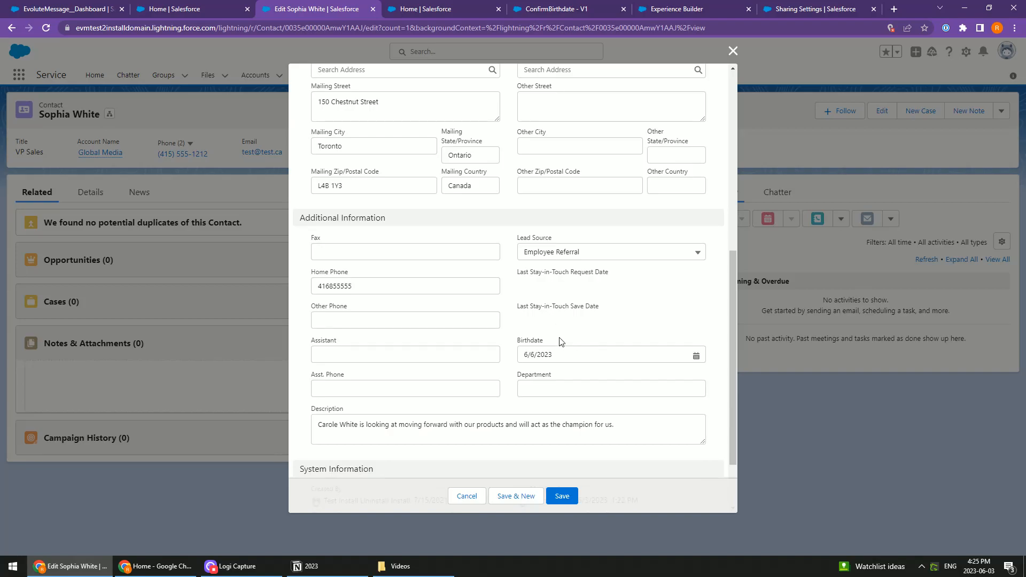
{"action": "left_click", "coordinate": [697, 275]}
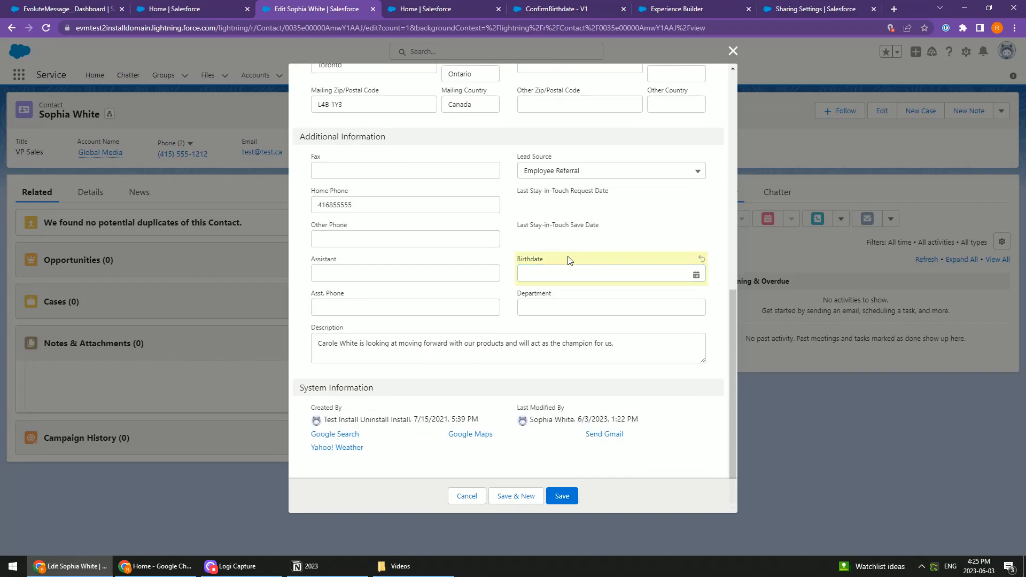
{"action": "left_click", "coordinate": [561, 496]}
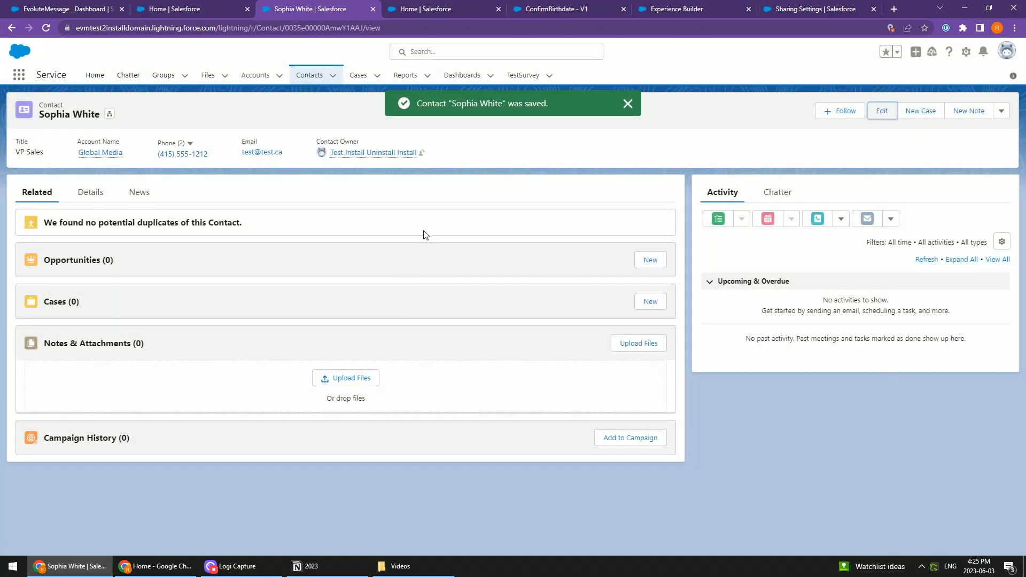
Reload the community page, submit a birthdate through the ConfirmBirthdate message, and reload the page again
{"action": "key", "text": "alt+Tab"}
{"action": "left_click", "coordinate": [50, 26]}
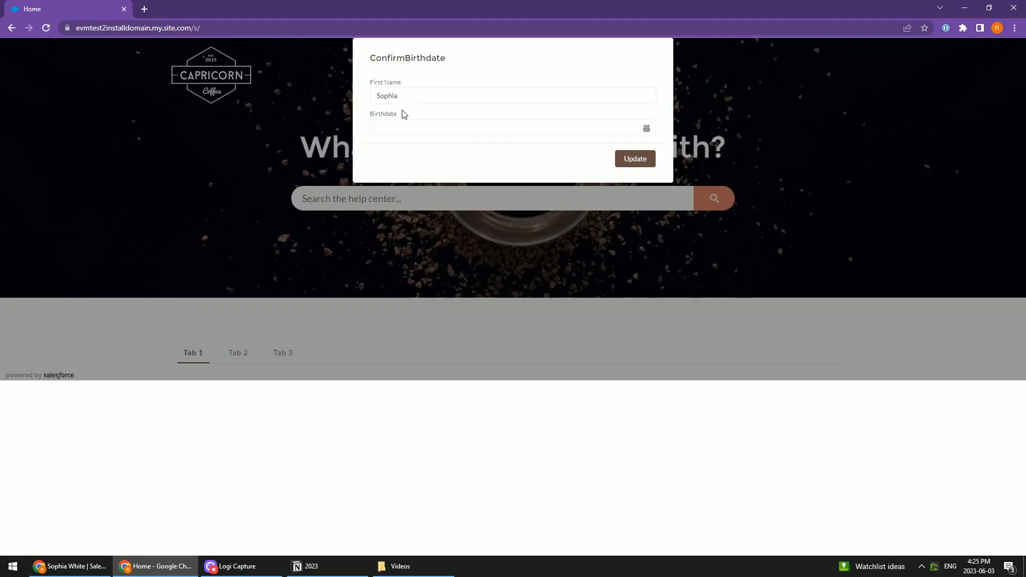
{"action": "left_click", "coordinate": [391, 128]}
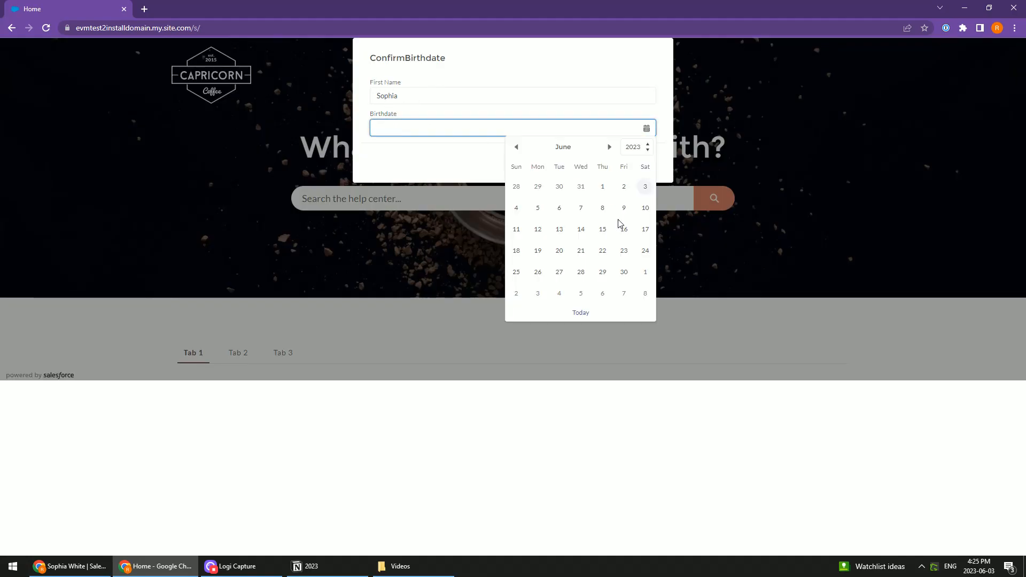
{"action": "left_click", "coordinate": [645, 186]}
{"action": "left_click", "coordinate": [634, 159]}
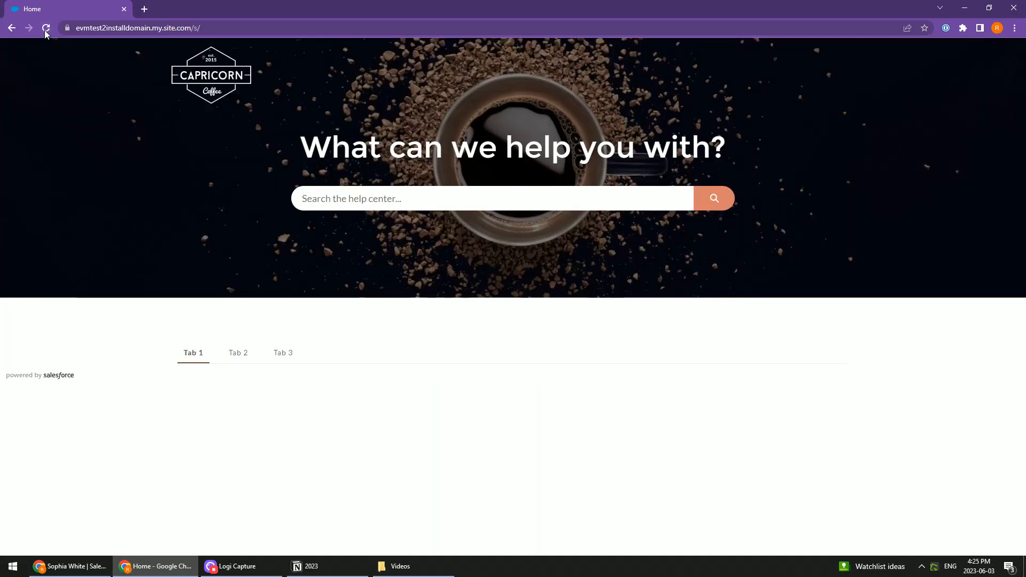
{"action": "left_click", "coordinate": [46, 29]}
Check the Birthdate field in the contact's edit form in the Salesforce window, and close the form without saving
{"action": "key", "text": "alt+Tab"}
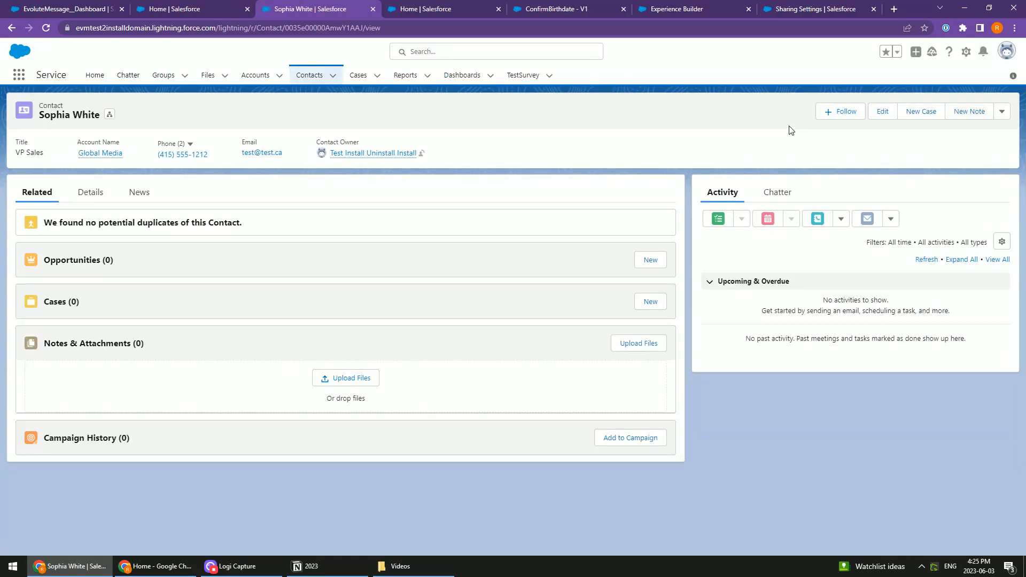
{"action": "left_click", "coordinate": [879, 112]}
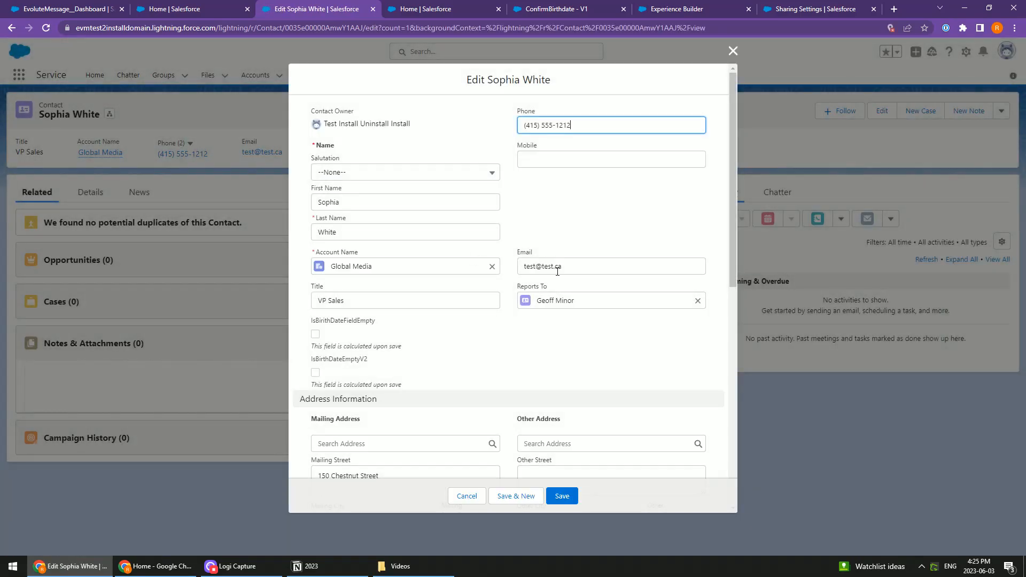
{"action": "scroll", "coordinate": [584, 373], "scroll_direction": "down", "scroll_amount": 8}
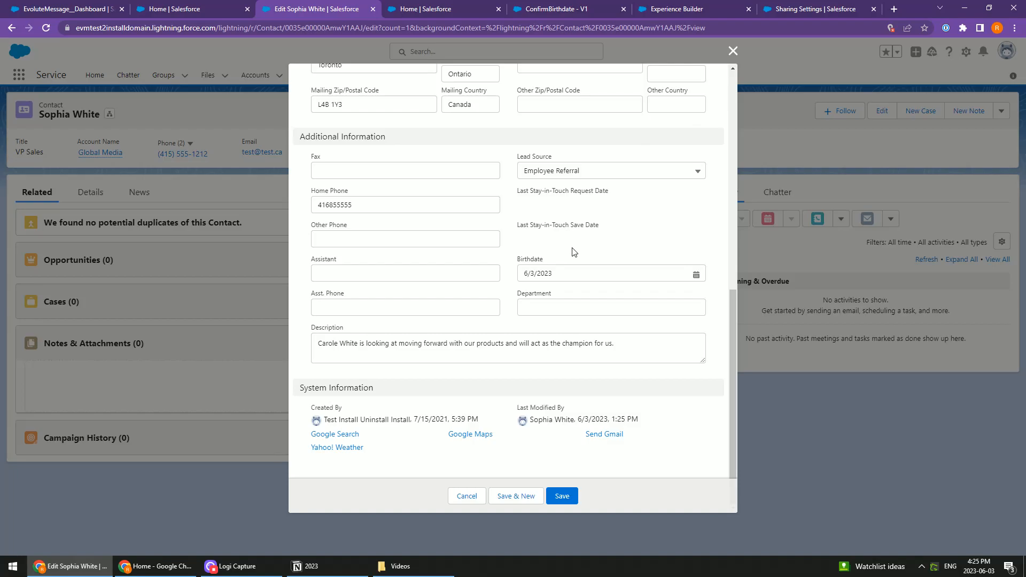
{"action": "left_click", "coordinate": [732, 52]}
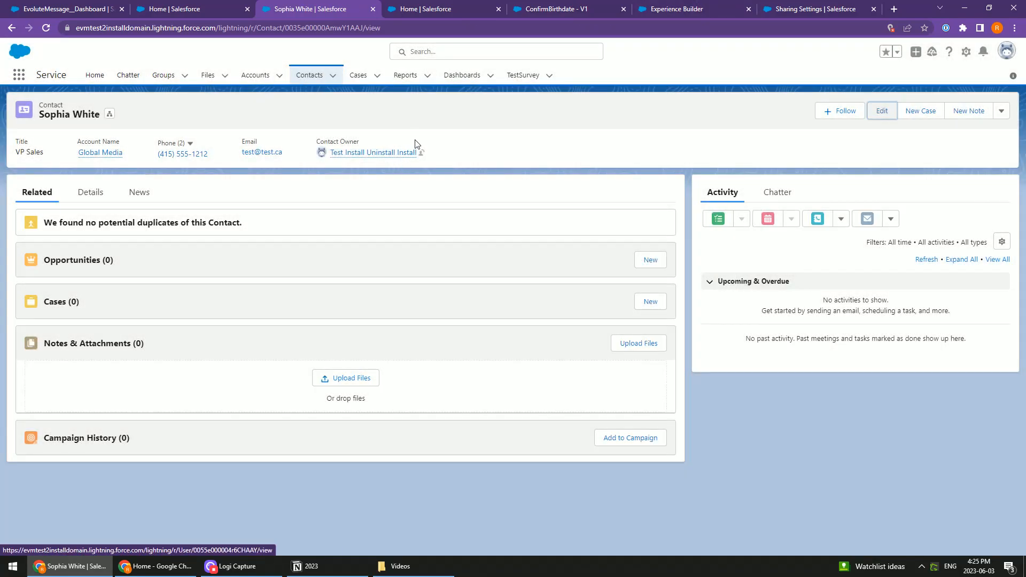
{"action": "key", "text": "alt+Tab"}
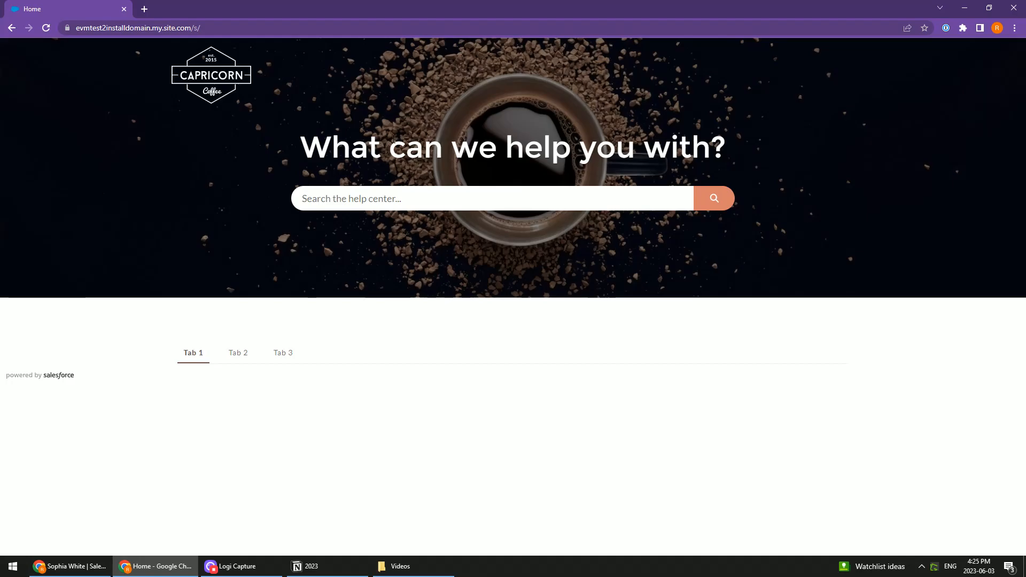
{"action": "double_click", "coordinate": [374, 145]}
{"action": "left_click", "coordinate": [396, 144]}
Switch back to the EvoluteMessage dashboard and delete the Data Source filter from the Community - Confirm Birthdate message
{"action": "key", "text": "alt+Tab"}
{"action": "left_click", "coordinate": [204, 10]}
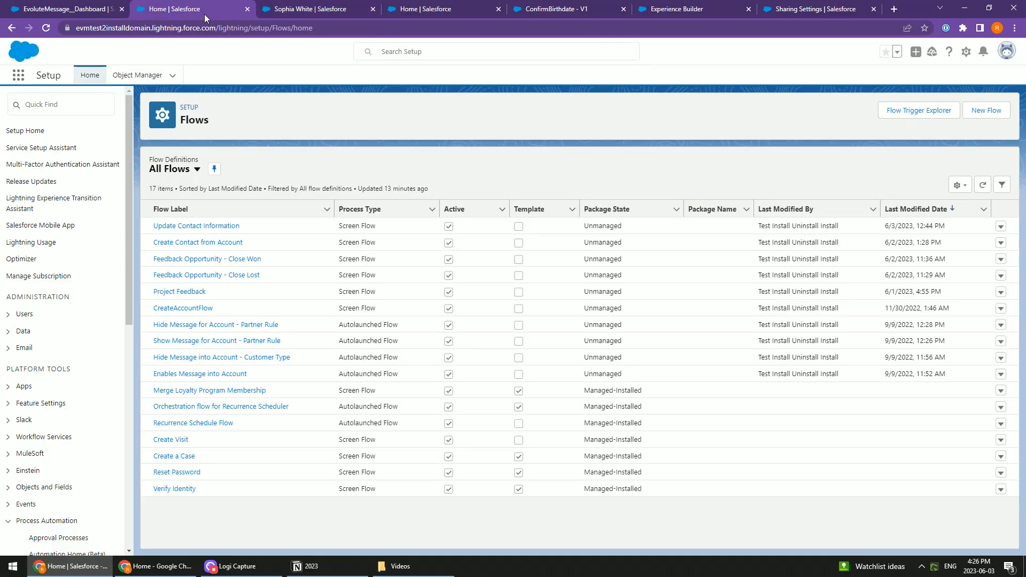
{"action": "left_click", "coordinate": [69, 8]}
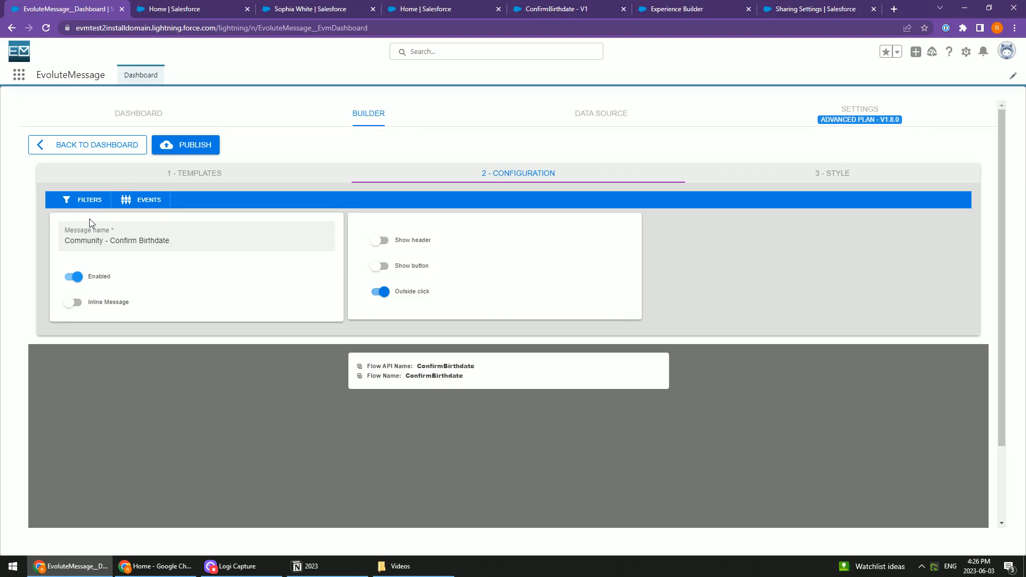
{"action": "left_click", "coordinate": [84, 202]}
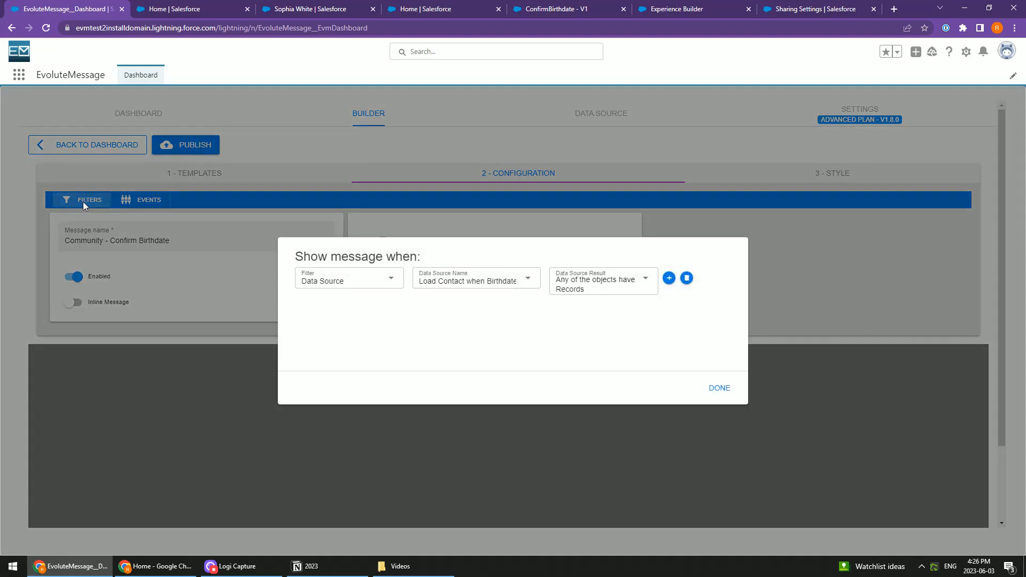
{"action": "left_click", "coordinate": [686, 279]}
{"action": "left_click", "coordinate": [718, 389]}
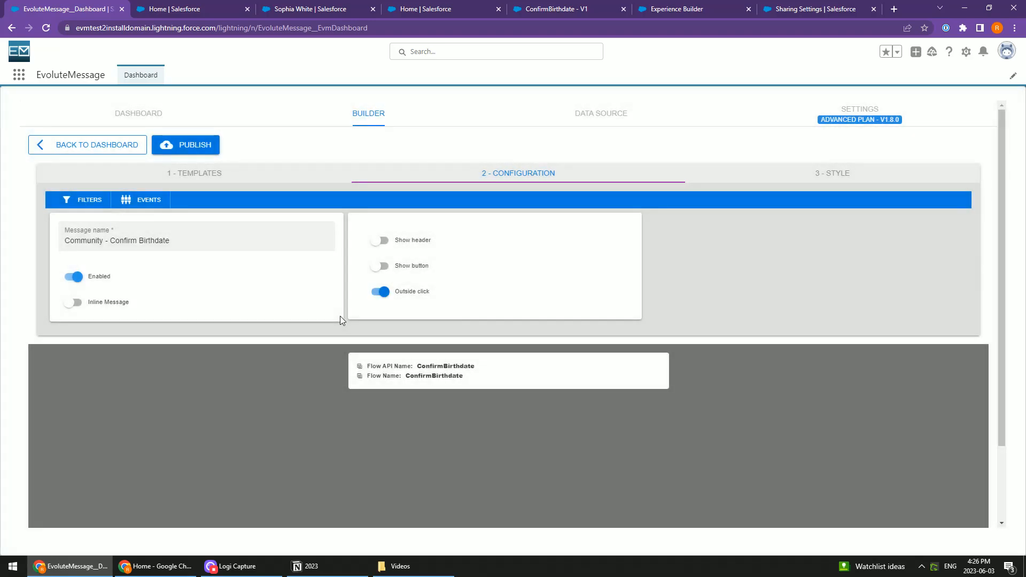
Enable message events for the Community - Confirm Birthdate message and close the events configuration
{"action": "left_click", "coordinate": [142, 199]}
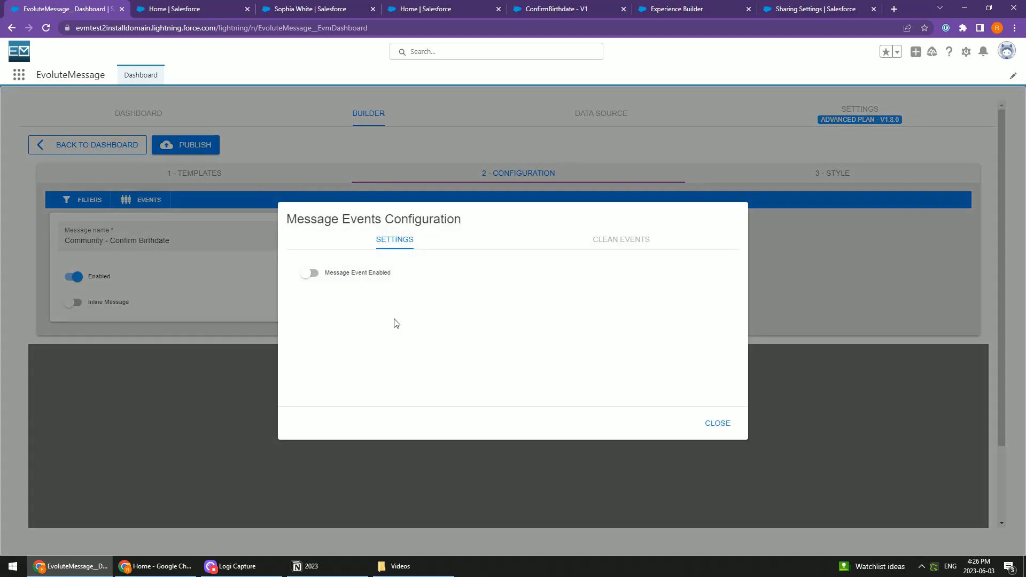
{"action": "left_click", "coordinate": [308, 275]}
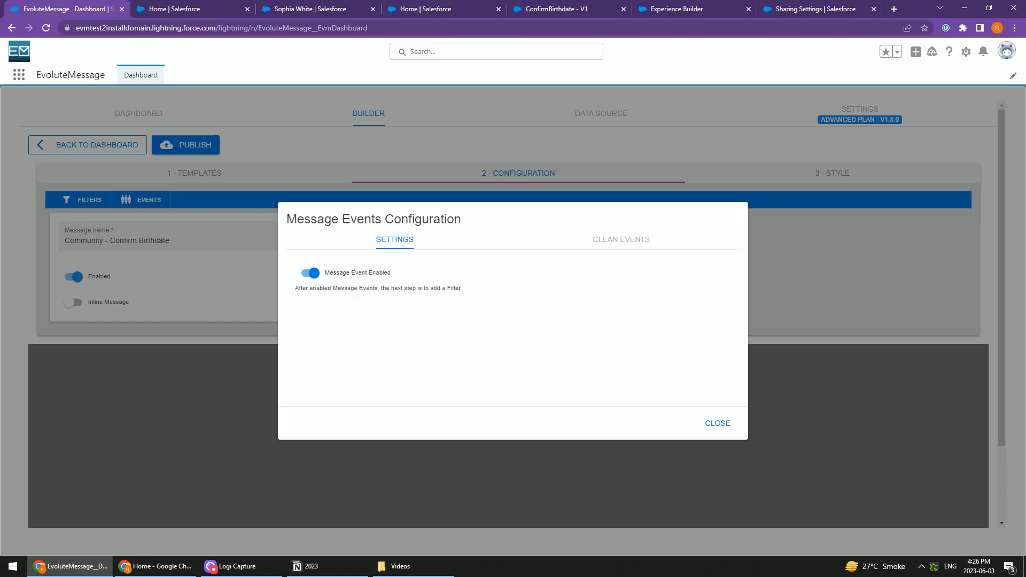
{"action": "left_click", "coordinate": [707, 422]}
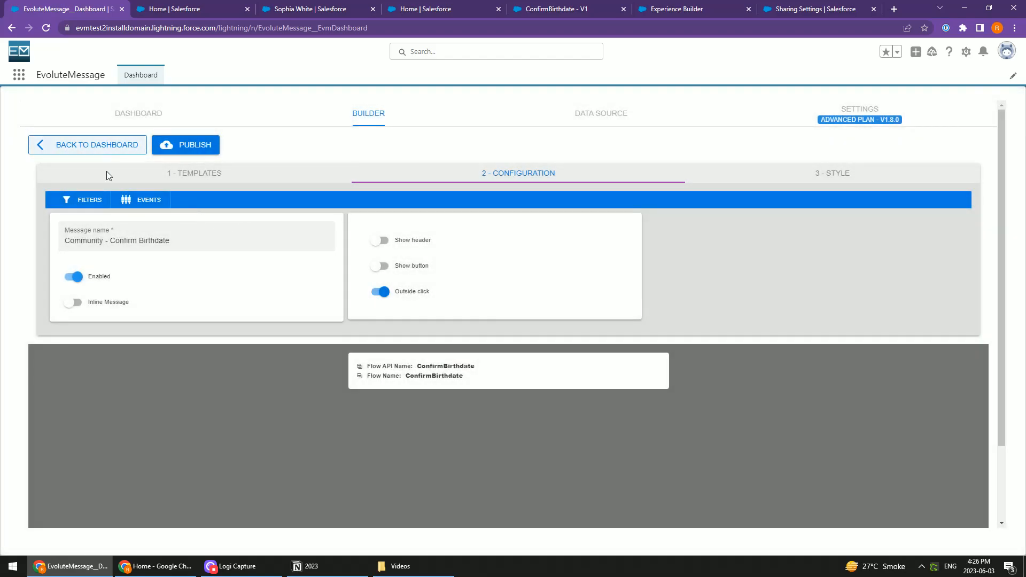
Add a Current Message filter with the display set to Once per User, and publish the message
{"action": "left_click", "coordinate": [85, 203]}
{"action": "left_click", "coordinate": [506, 295]}
{"action": "left_click", "coordinate": [319, 289]}
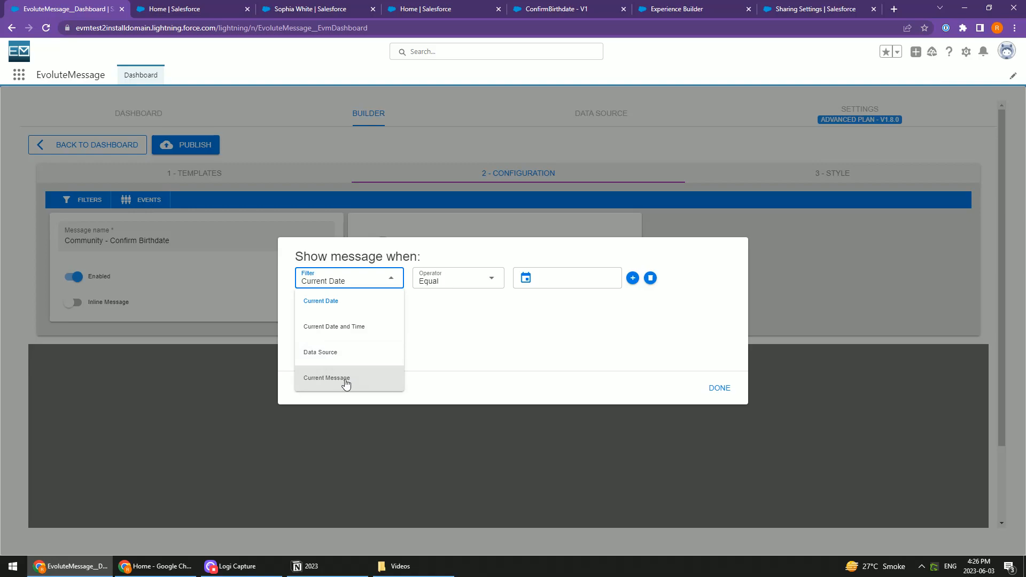
{"action": "left_click", "coordinate": [345, 380]}
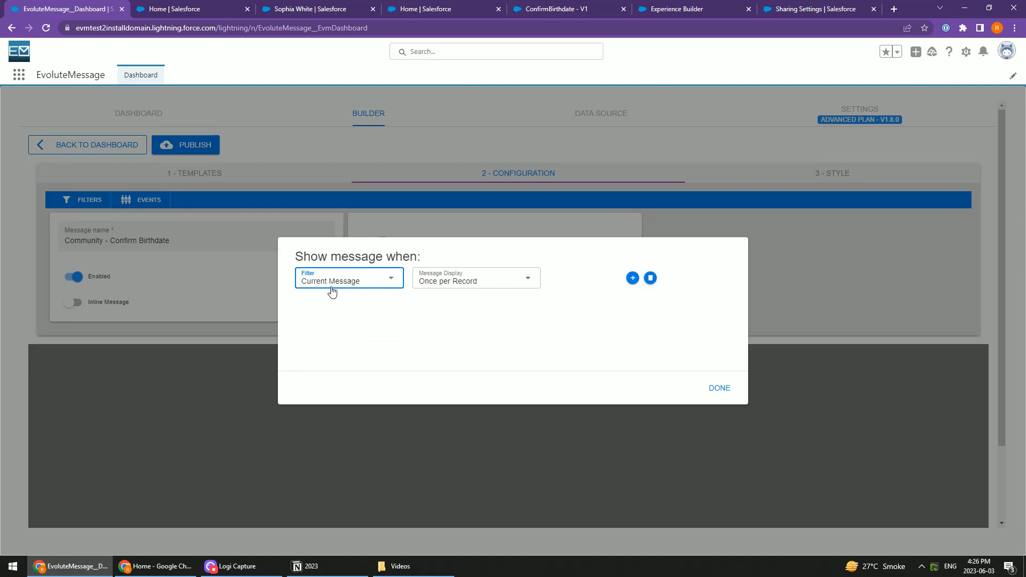
{"action": "left_click", "coordinate": [464, 289]}
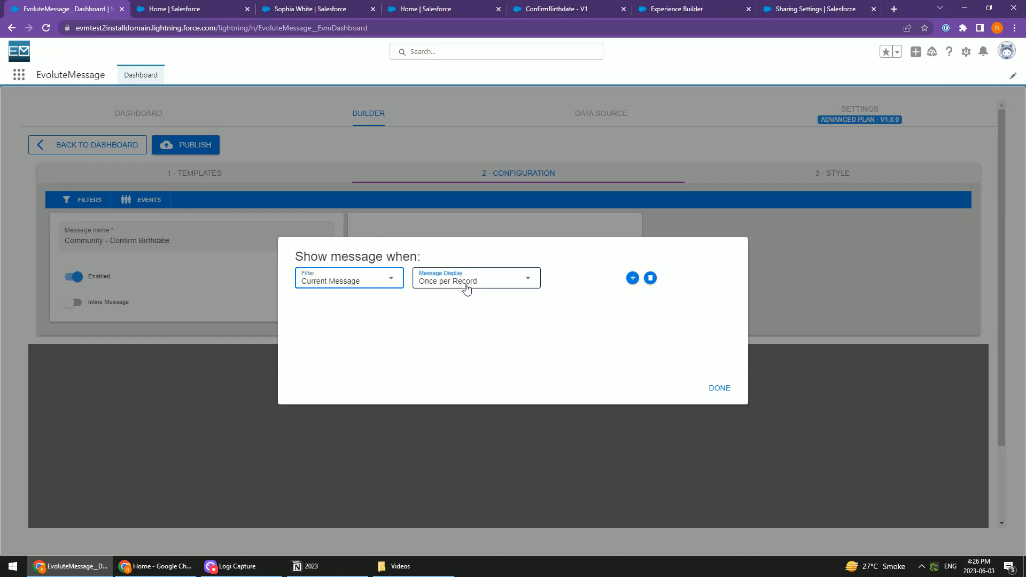
{"action": "left_click", "coordinate": [450, 328]}
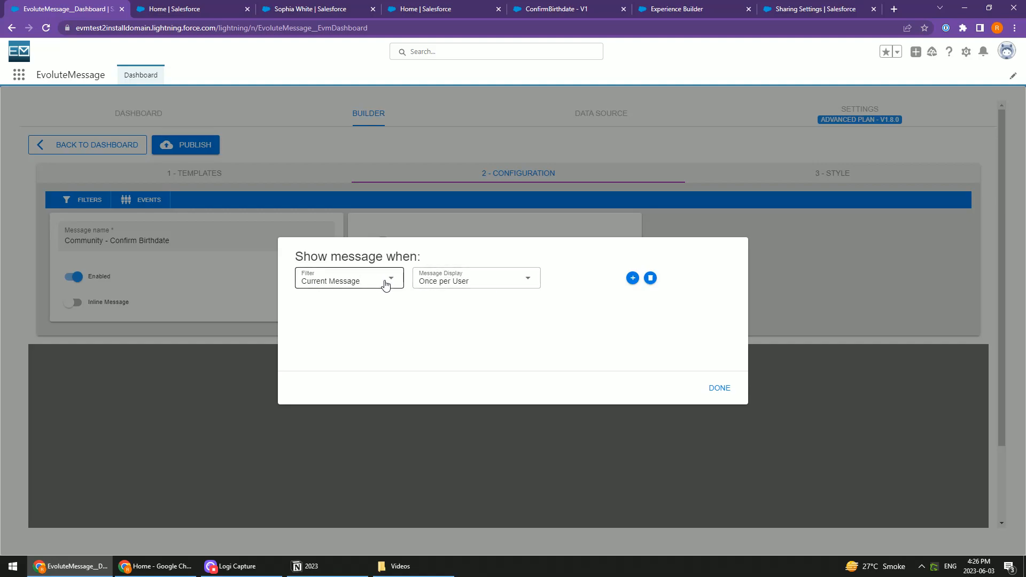
{"action": "left_click", "coordinate": [719, 388]}
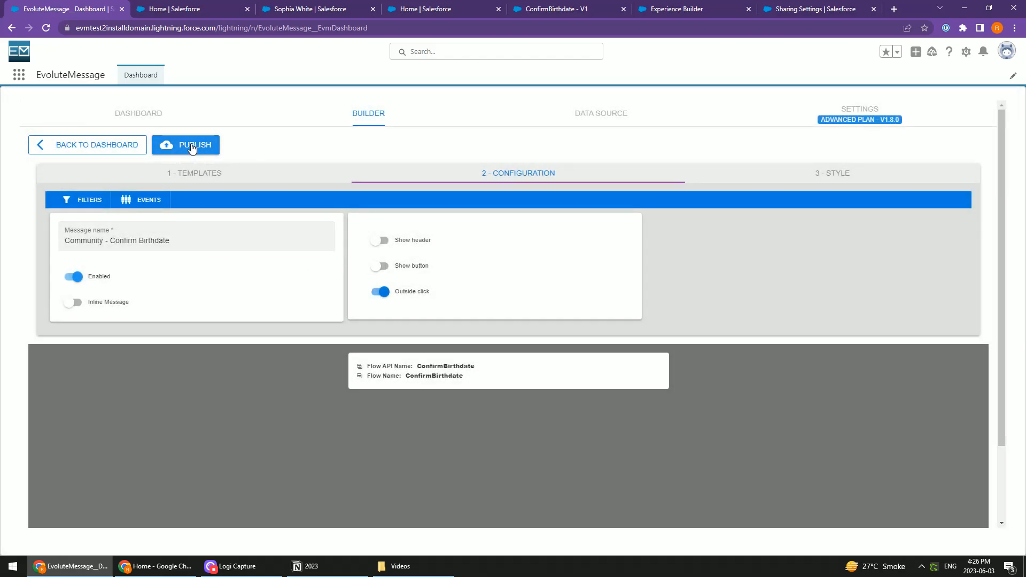
{"action": "left_click", "coordinate": [604, 107]}
Check the ConfirmBirthdate message on the community page, reloading the page to test its once-per-user display
{"action": "key", "text": "alt+Tab"}
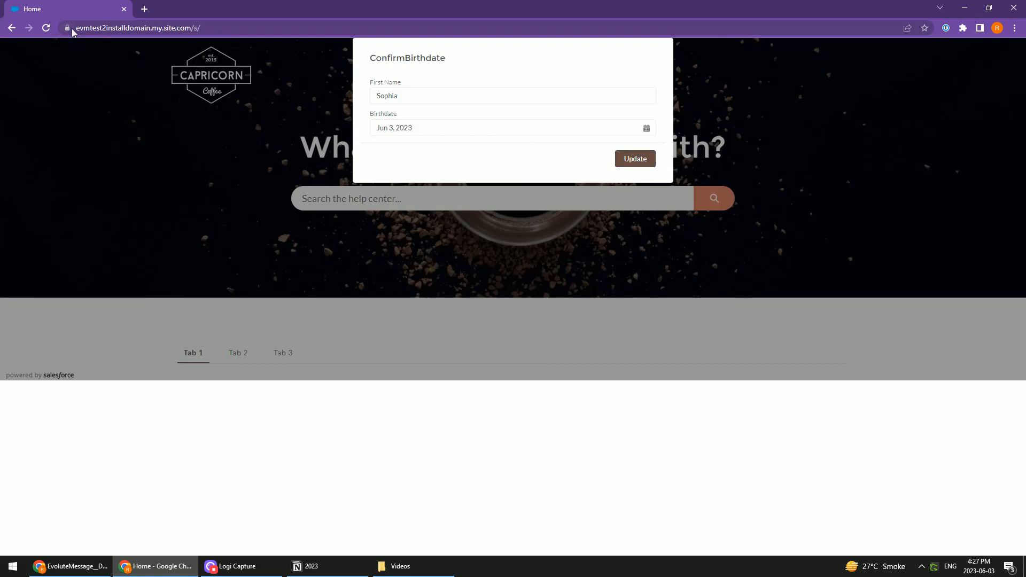
{"action": "left_click", "coordinate": [43, 30]}
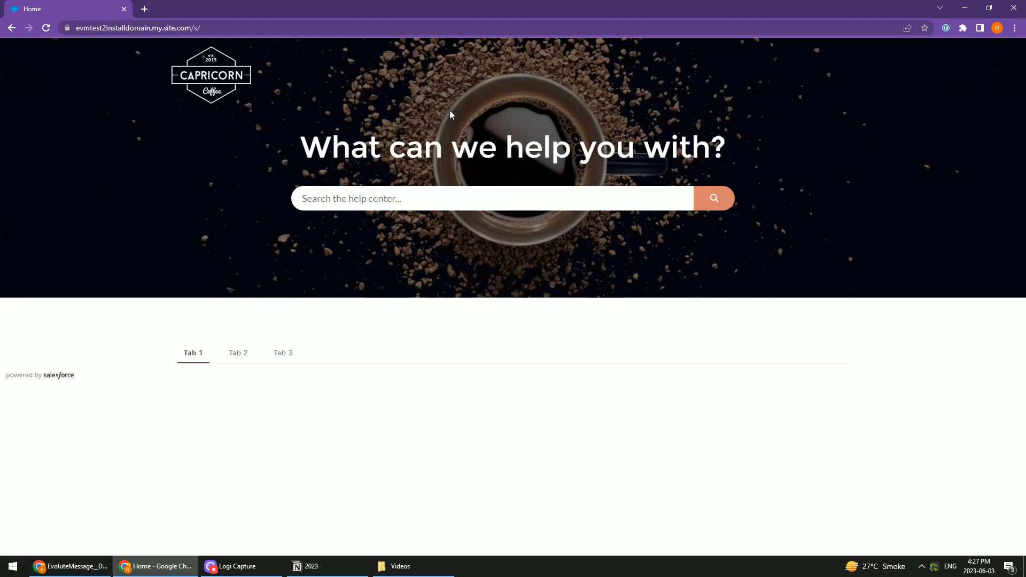
{"action": "key", "text": "alt+Tab"}
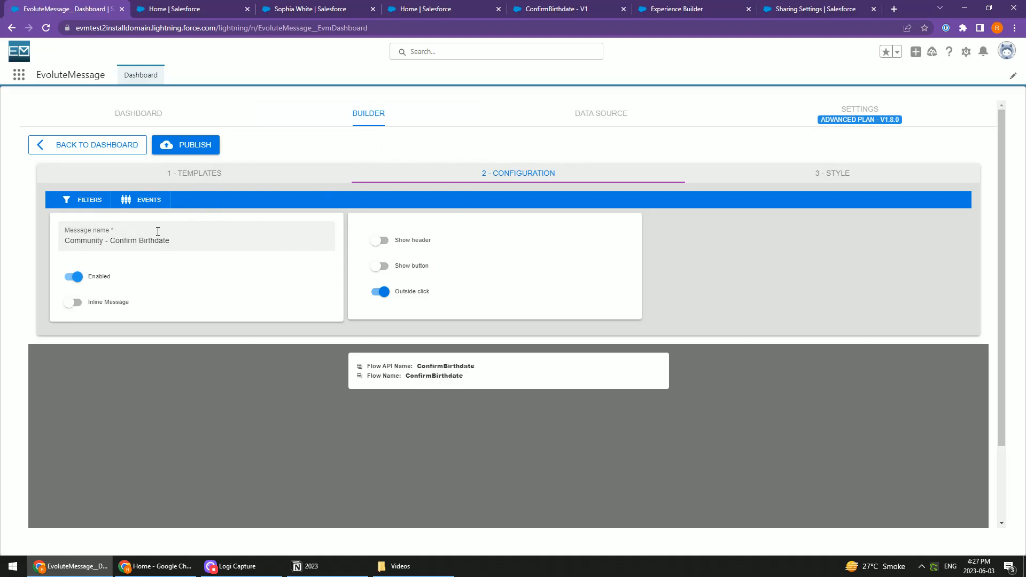
{"action": "key", "text": "alt+Tab"}
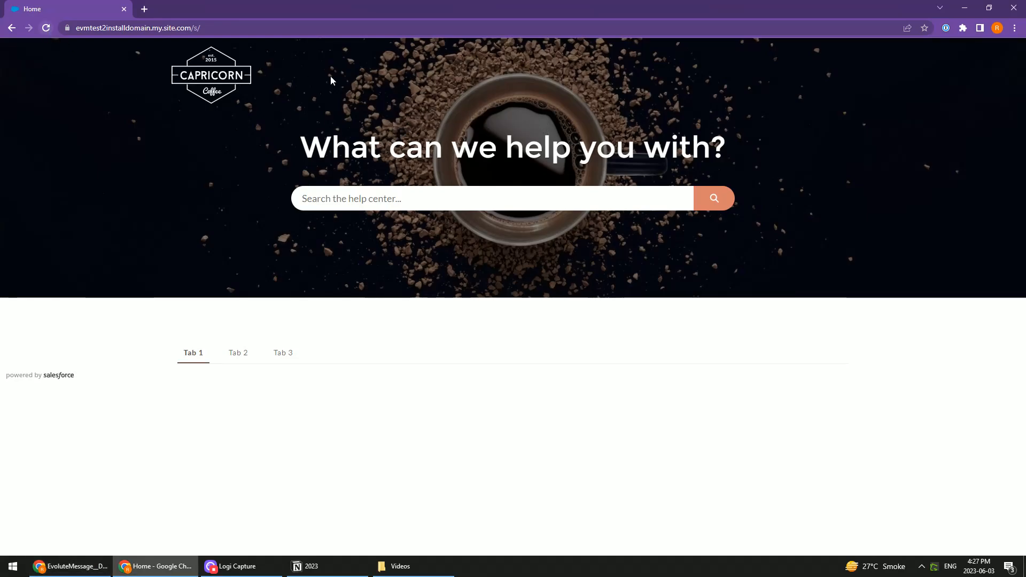
Return to the Salesforce window and highlight the record ID in the contact record's web address
{"action": "key", "text": "alt+Tab"}
{"action": "key", "text": "alt+Tab"}
{"action": "key", "text": "alt+Tab"}
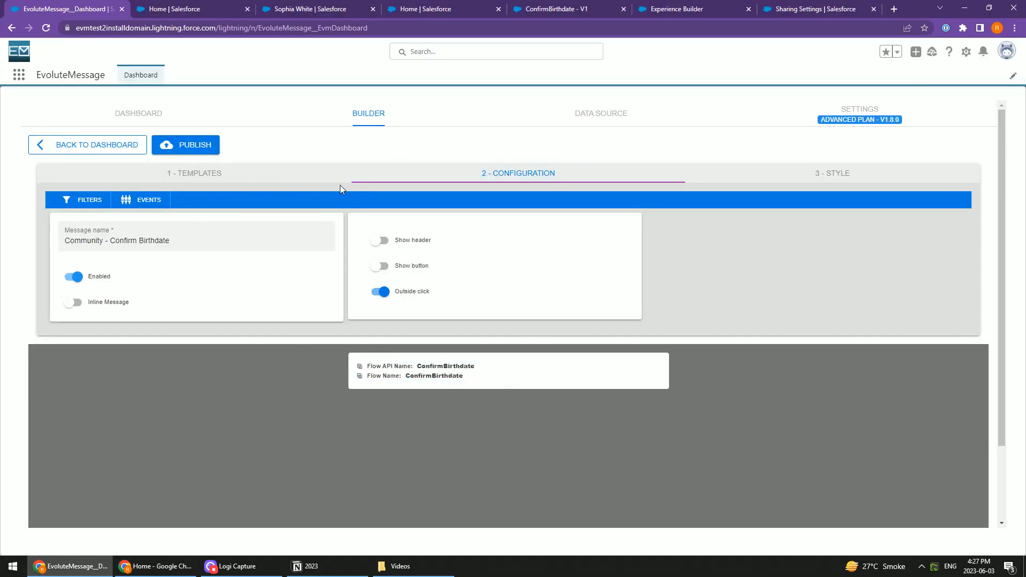
{"action": "left_click", "coordinate": [317, 9]}
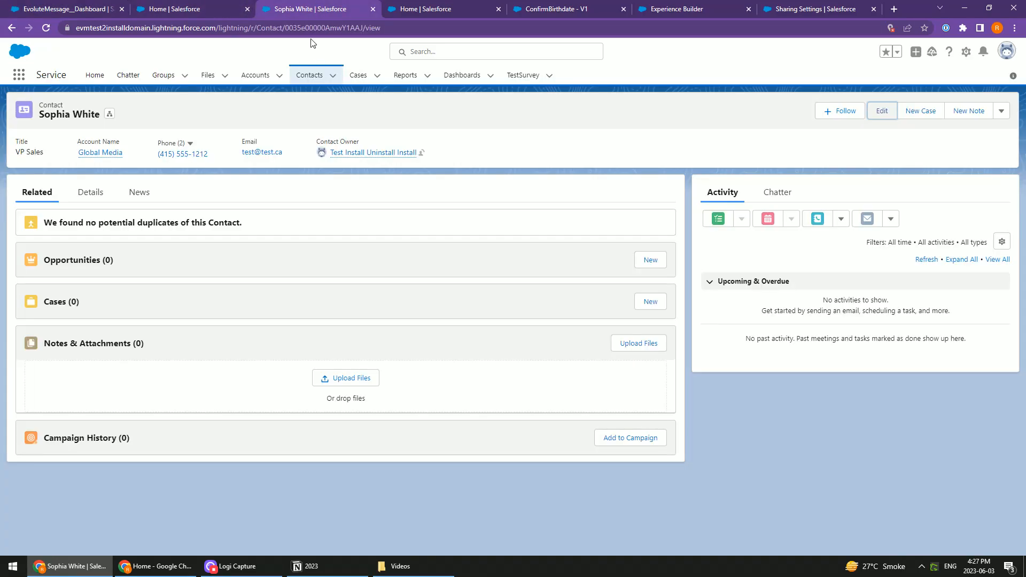
{"action": "left_click", "coordinate": [295, 27]}
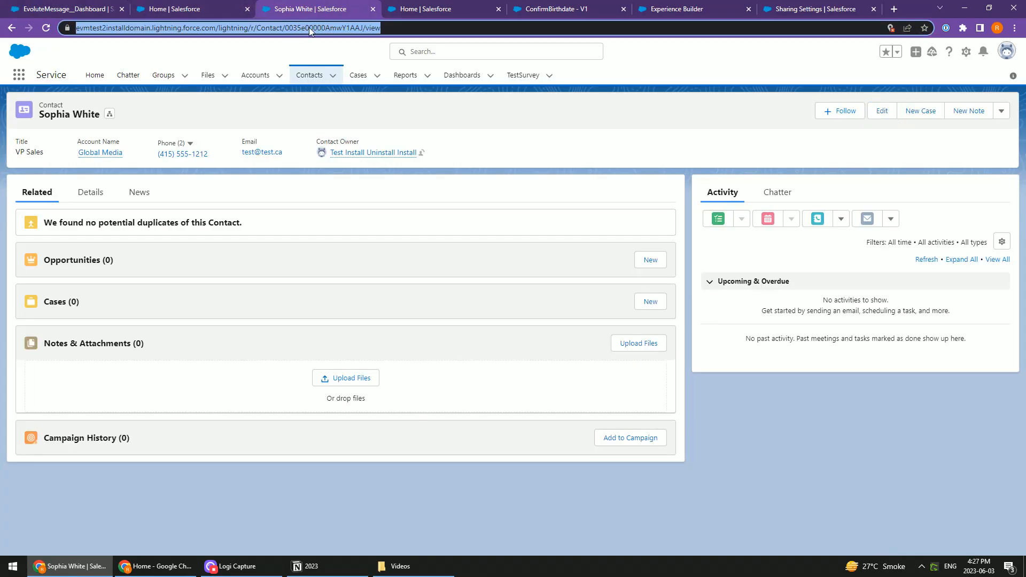
In the message's event cleanup, choose Delete Events by User, find the community user and delete their recorded event
{"action": "left_click", "coordinate": [49, 10]}
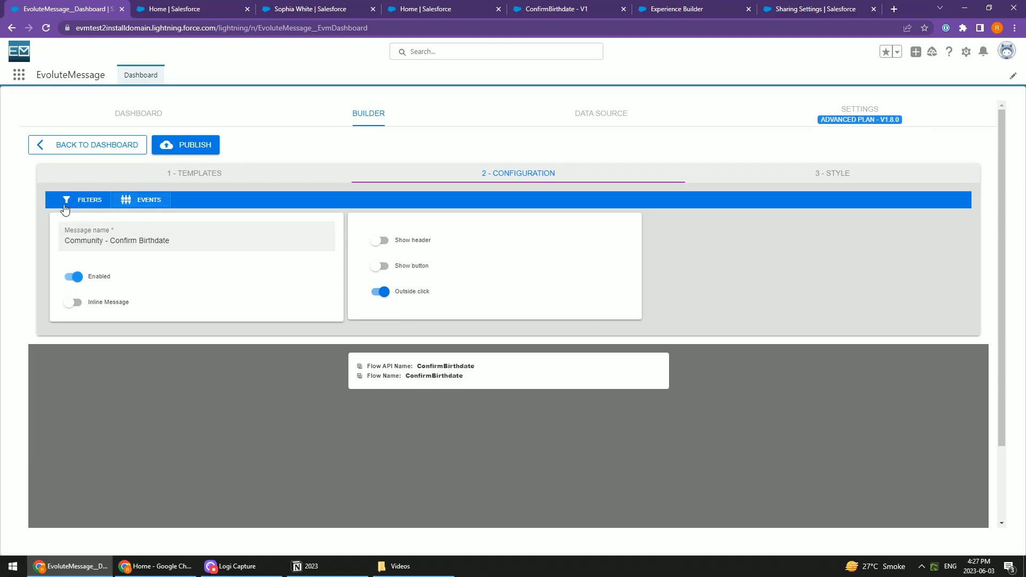
{"action": "left_click", "coordinate": [141, 200]}
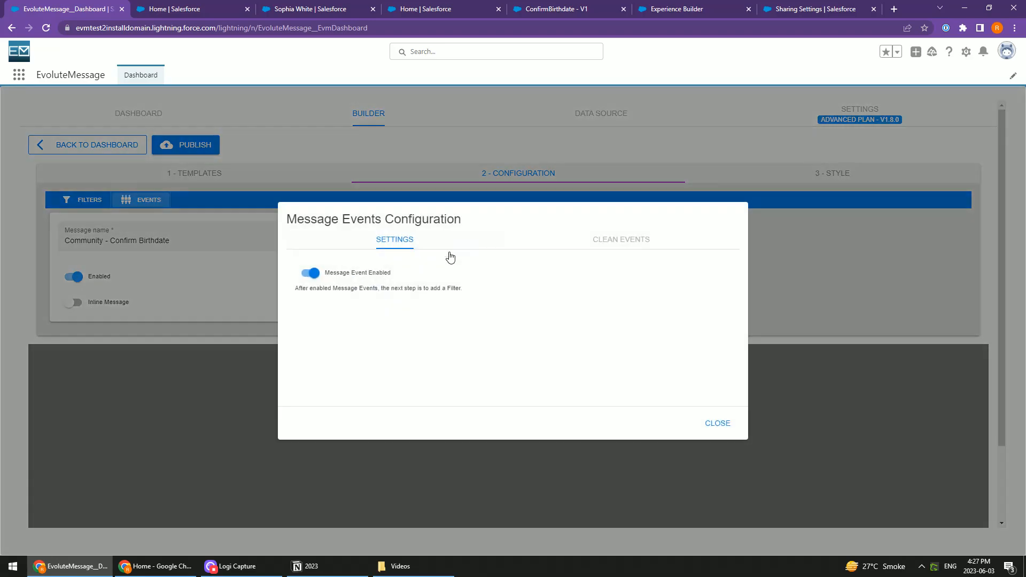
{"action": "left_click", "coordinate": [618, 241]}
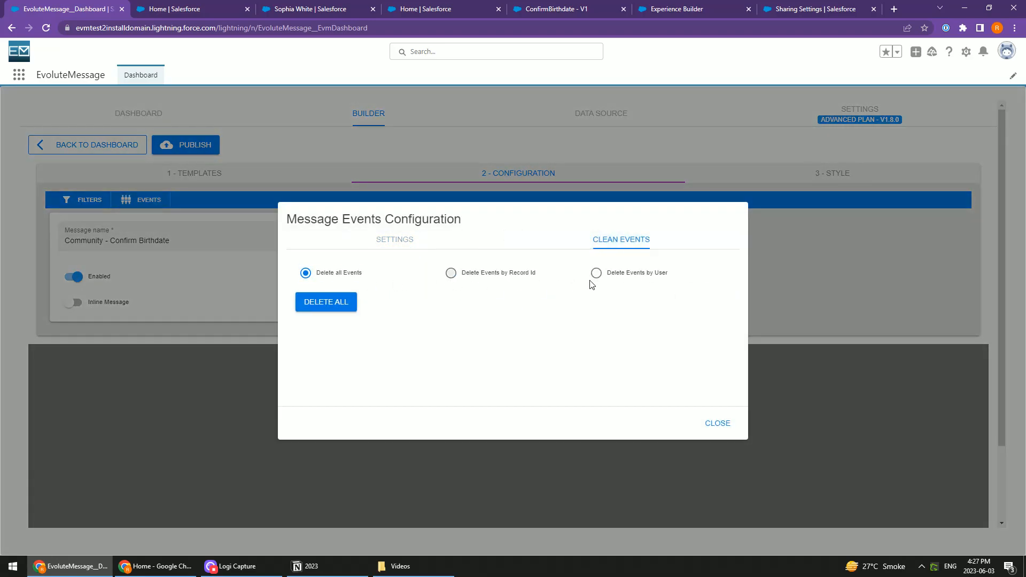
{"action": "left_click", "coordinate": [596, 273]}
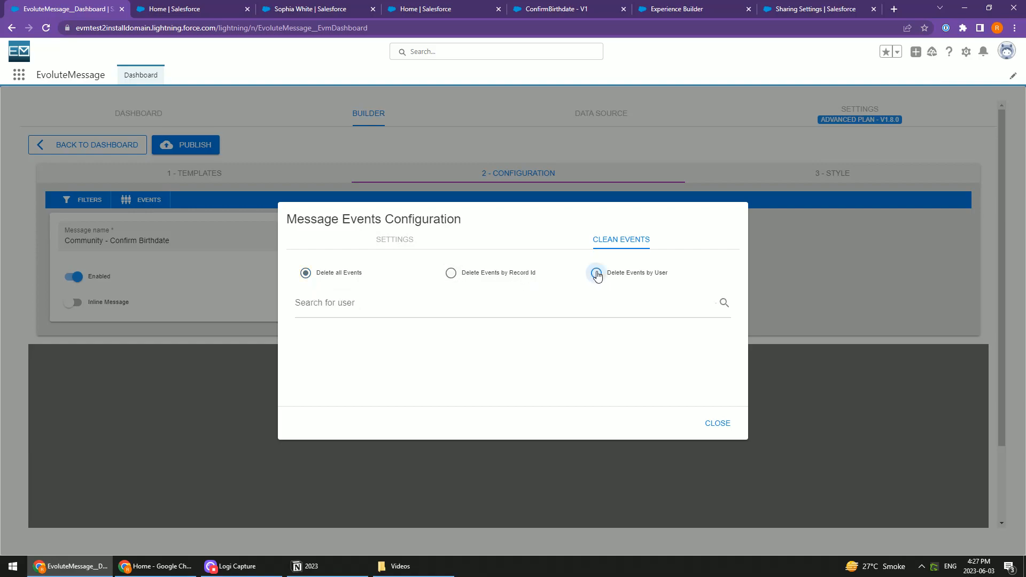
{"action": "left_click", "coordinate": [360, 308]}
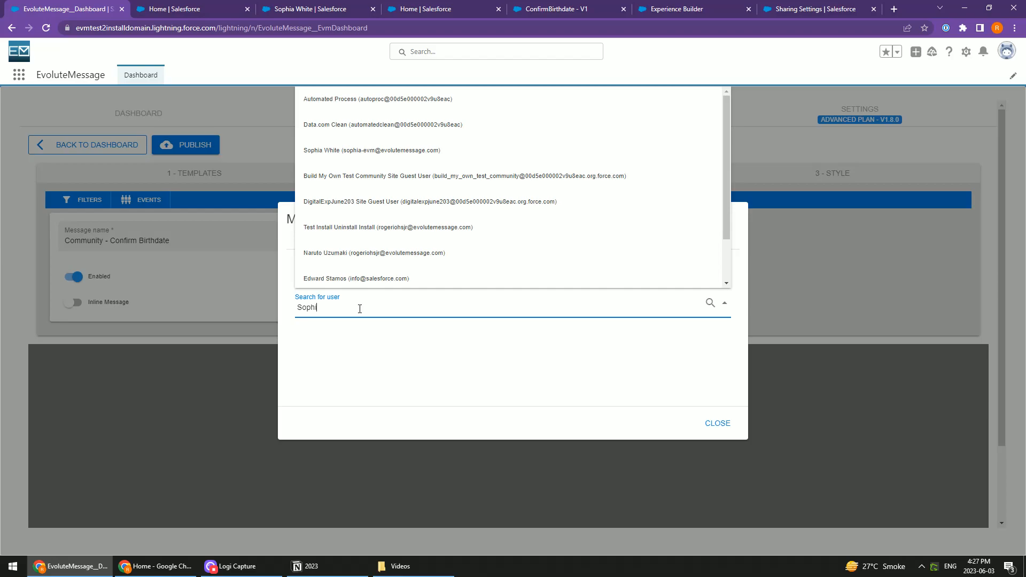
{"action": "left_click", "coordinate": [360, 331]}
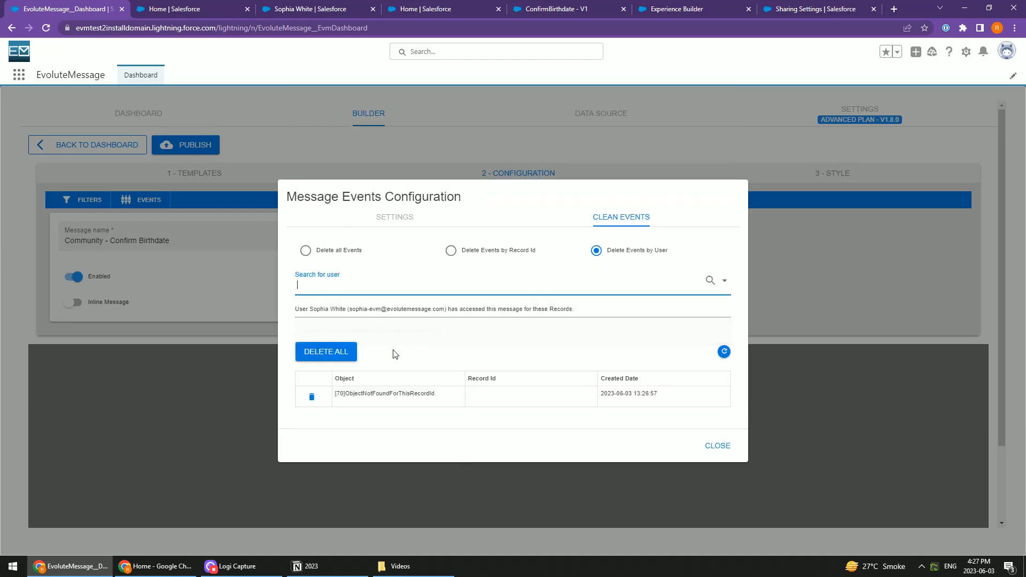
{"action": "left_click", "coordinate": [312, 397]}
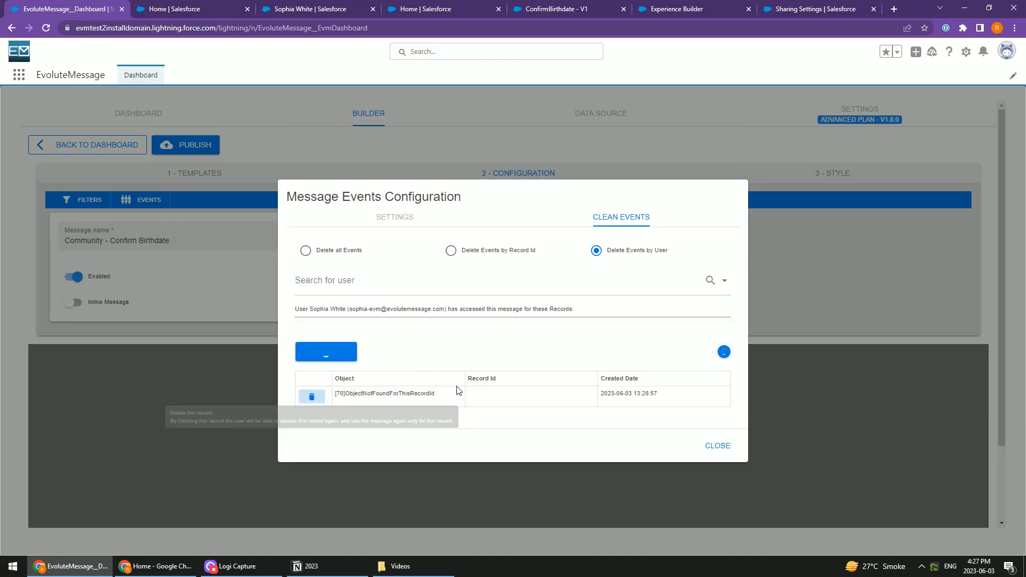
Reload the community page to check the ConfirmBirthdate message, close the events configuration in EvoluteMessage, and view the community page again
{"action": "key", "text": "alt+Tab"}
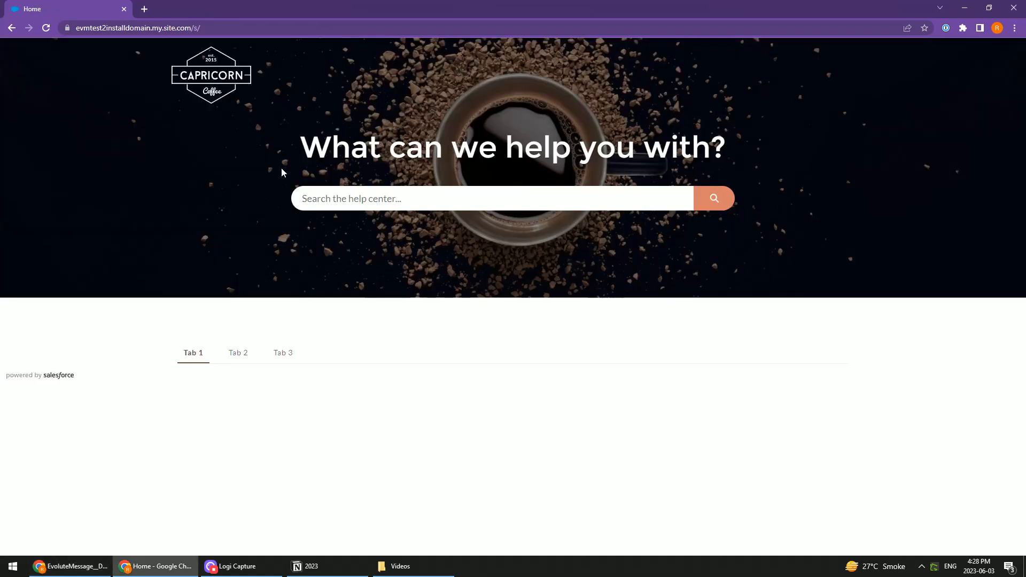
{"action": "left_click", "coordinate": [39, 28]}
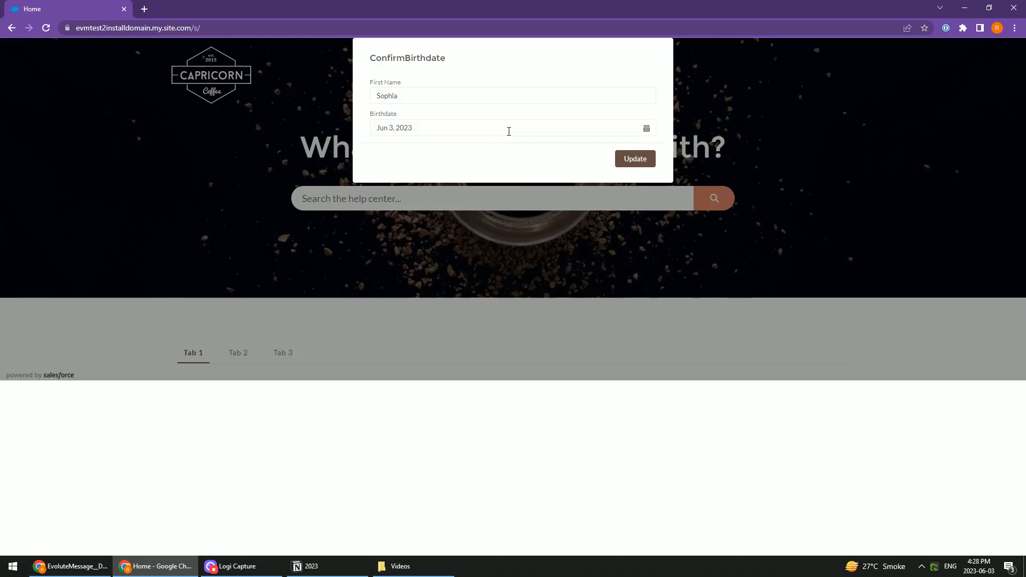
{"action": "key", "text": "alt+Tab"}
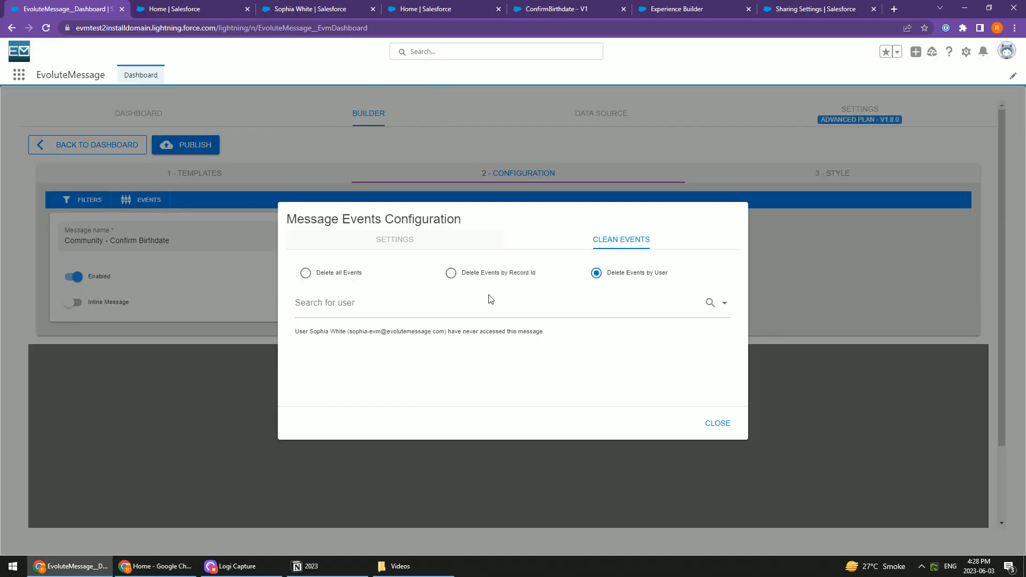
{"action": "left_click", "coordinate": [717, 423]}
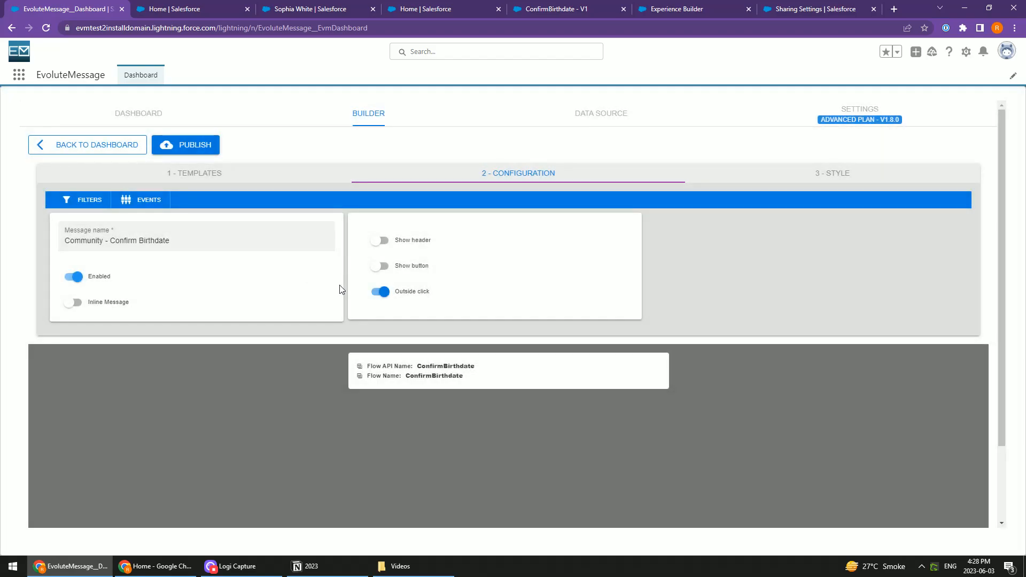
{"action": "key", "text": "alt+Tab"}
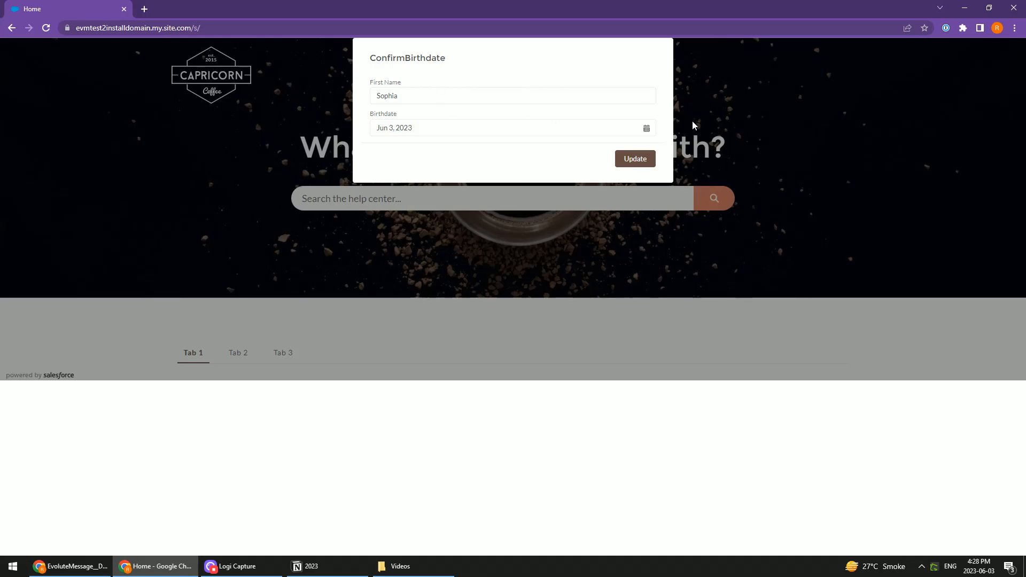
Review the Load Contact when Birthdate is empty data source in EvoluteMessage and return to the data source list
{"action": "key", "text": "alt+Tab"}
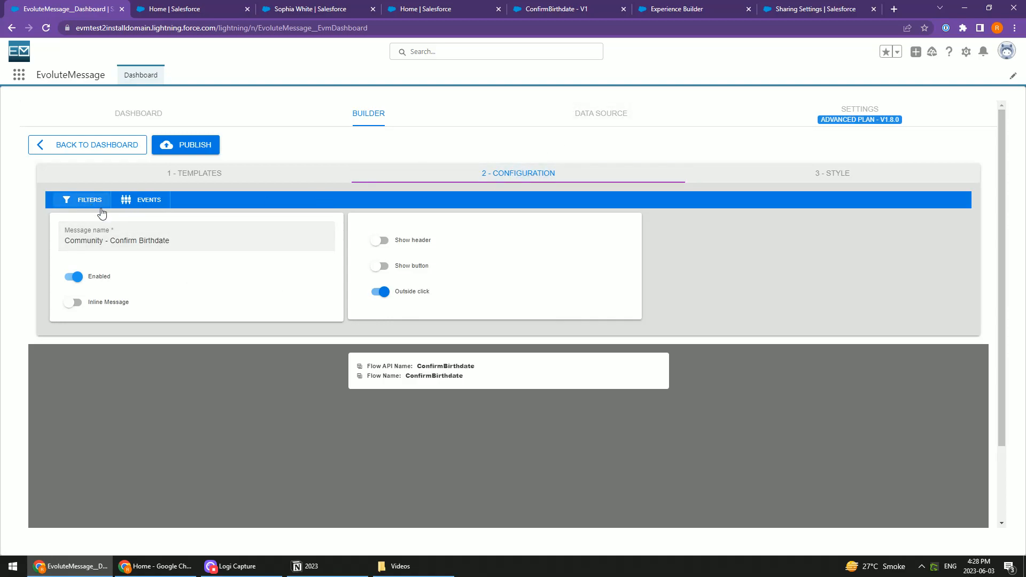
{"action": "left_click", "coordinate": [578, 120]}
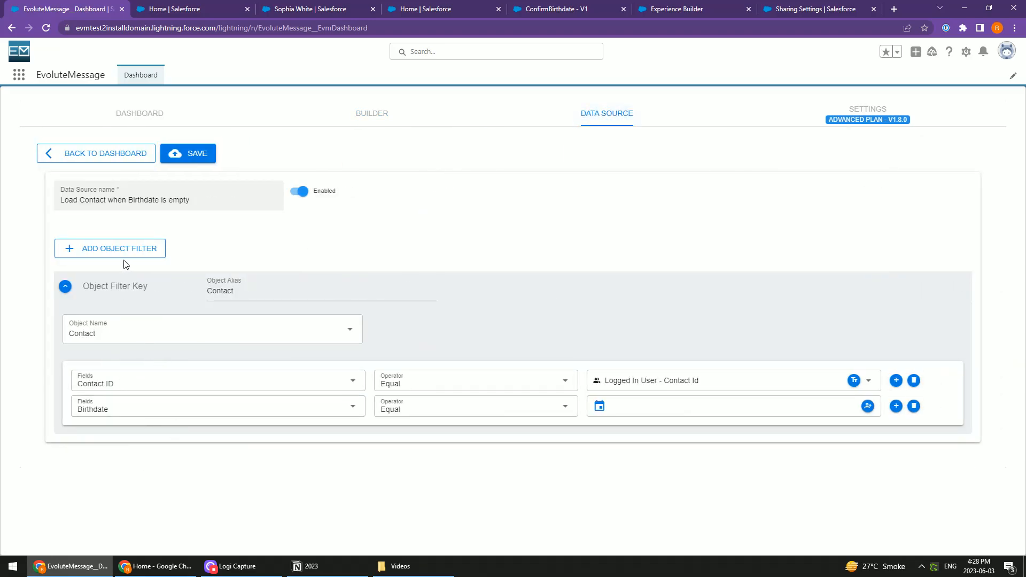
{"action": "left_click", "coordinate": [116, 160]}
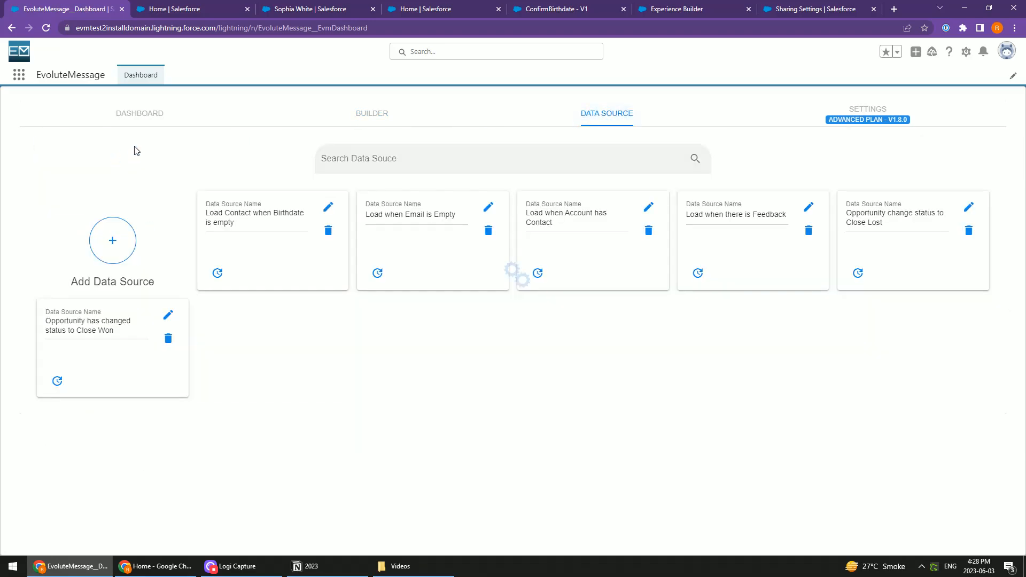
In the Community - Confirm Birthdate message's filters, add a Data Source filter using Load when Account has Contact with Any of the objects have Records
{"action": "left_click", "coordinate": [188, 118]}
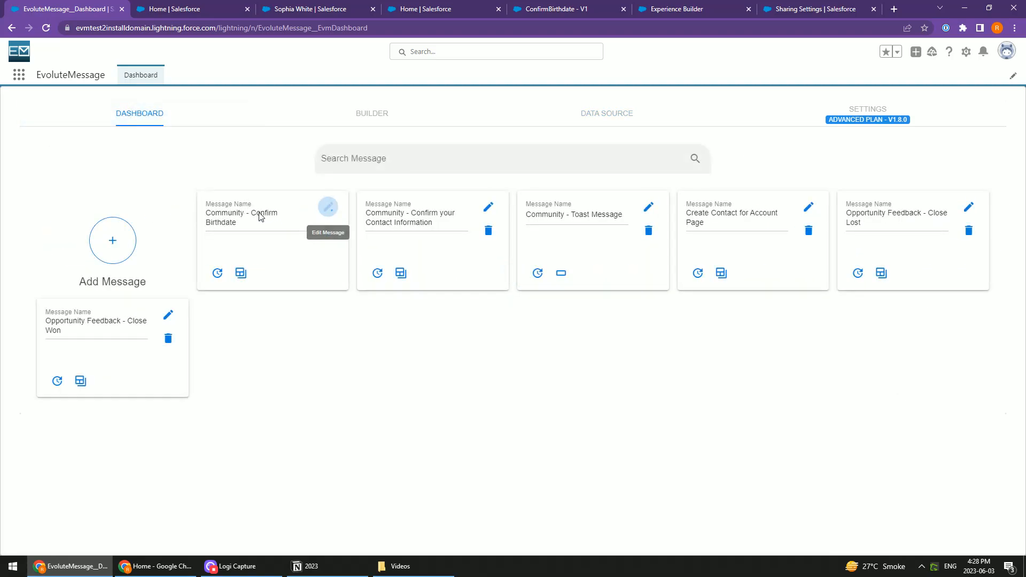
{"action": "left_click", "coordinate": [328, 206]}
{"action": "left_click", "coordinate": [70, 203]}
{"action": "left_click", "coordinate": [355, 285]}
{"action": "left_click", "coordinate": [346, 351]}
{"action": "left_click", "coordinate": [442, 286]}
{"action": "left_click", "coordinate": [458, 327]}
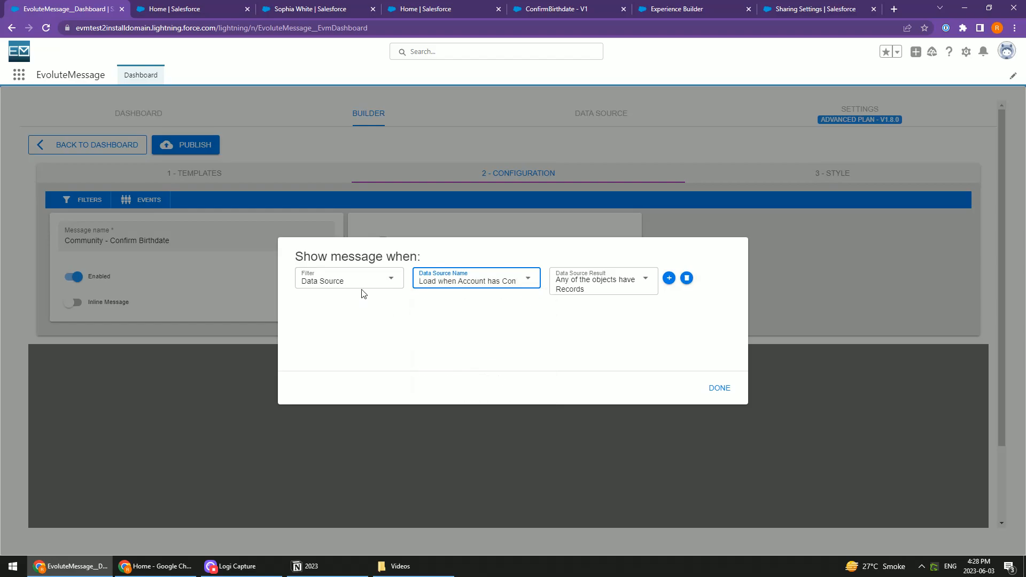
{"action": "left_click", "coordinate": [721, 389]}
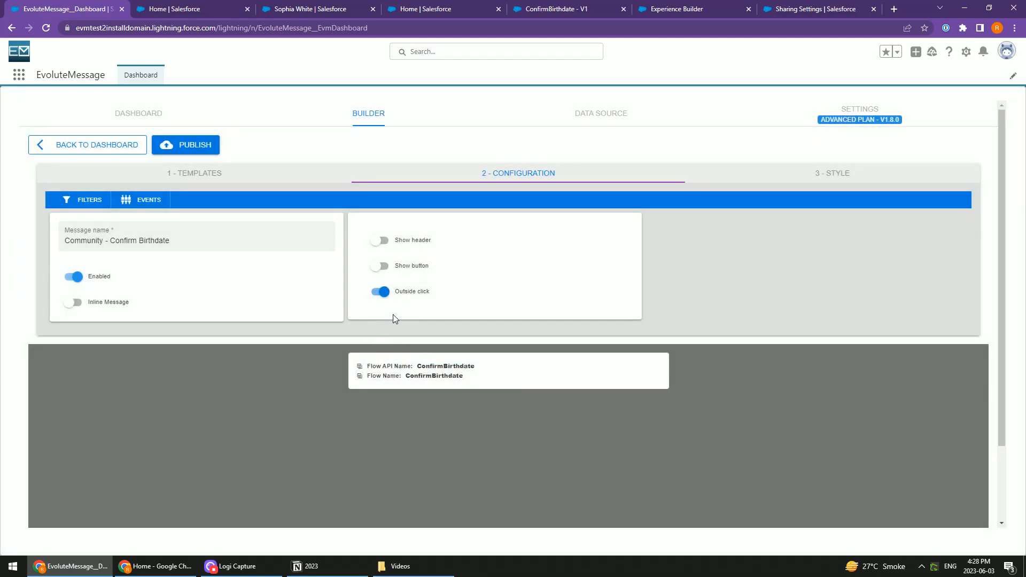
Open the EvoluteMessage website in a new browser tab, look over its documentation topics and open the Contact Us page
{"action": "left_click", "coordinate": [894, 9]}
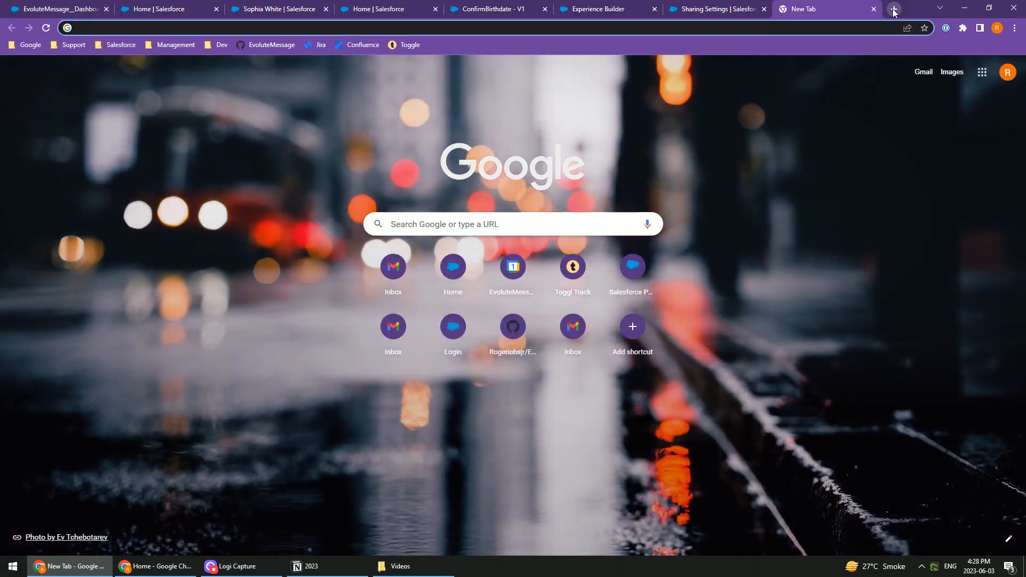
{"action": "type", "text": "www."}
{"action": "key", "text": "Return"}
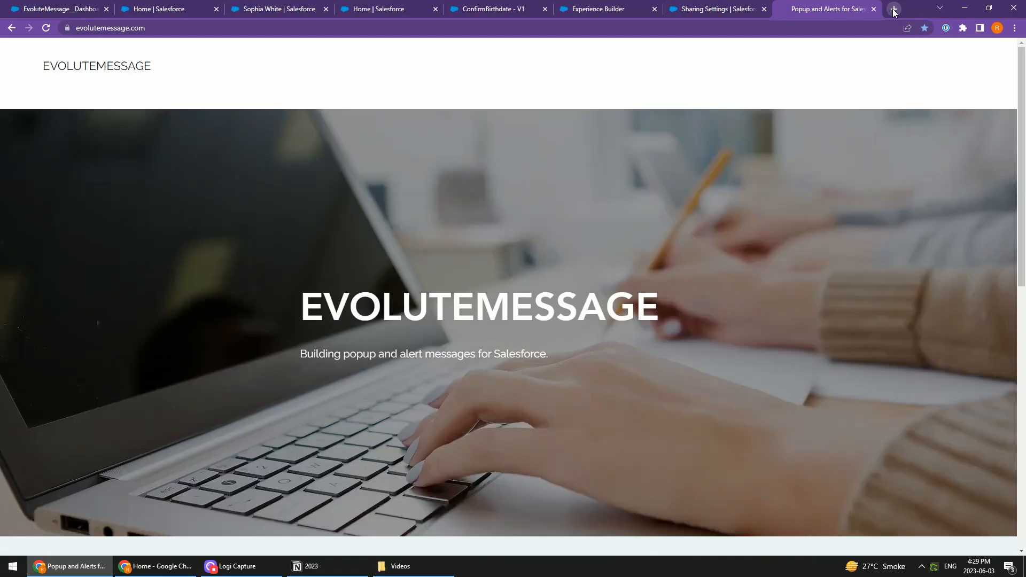
{"action": "mouse_move", "coordinate": [825, 67]}
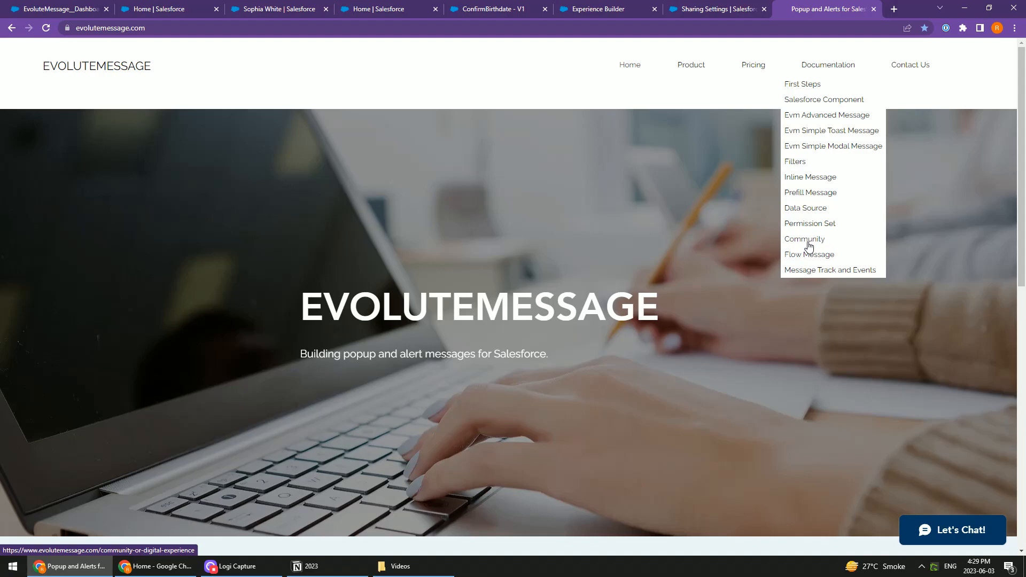
{"action": "left_click", "coordinate": [910, 69]}
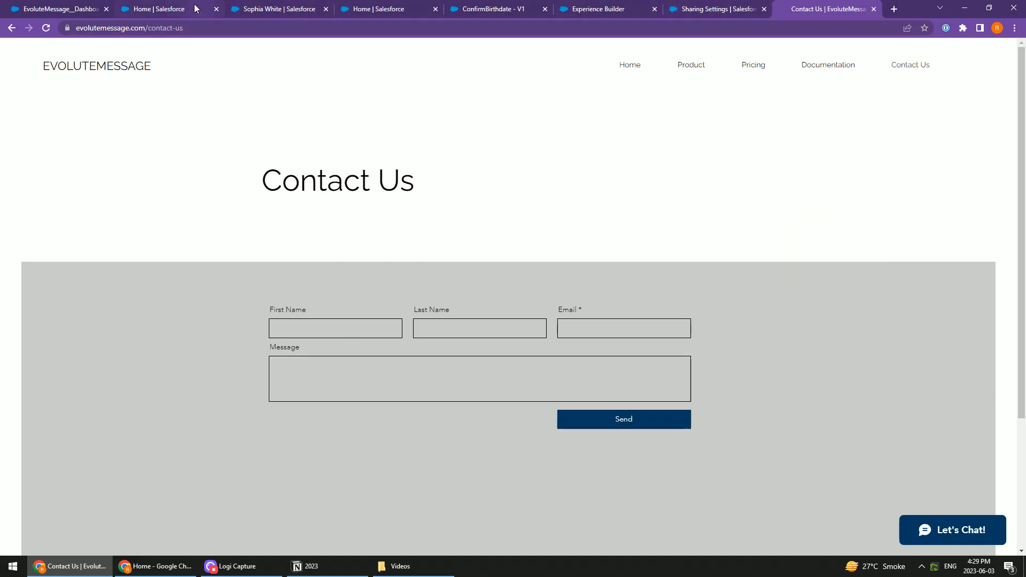
Leave the message builder, then view the contact's customer user and highlight its EvoluteMessage Show Message permission set assignment
{"action": "left_click", "coordinate": [46, 11]}
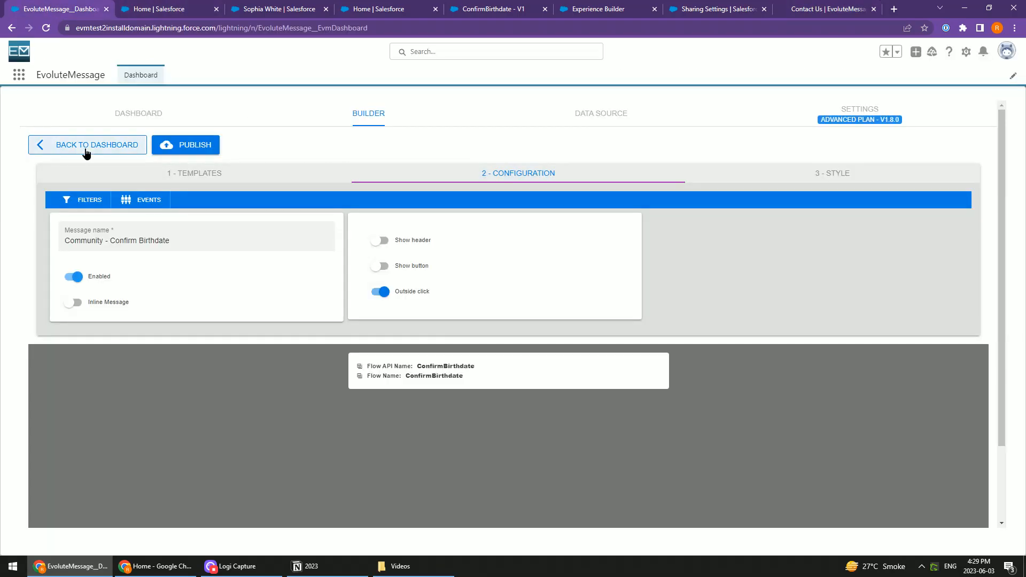
{"action": "left_click", "coordinate": [86, 153]}
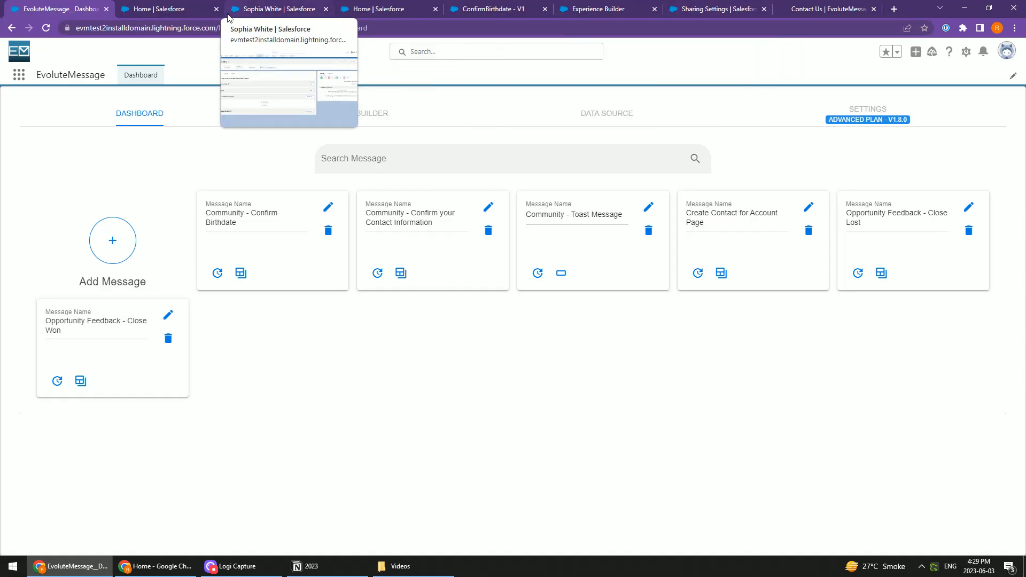
{"action": "left_click", "coordinate": [286, 11]}
{"action": "left_click", "coordinate": [177, 97]}
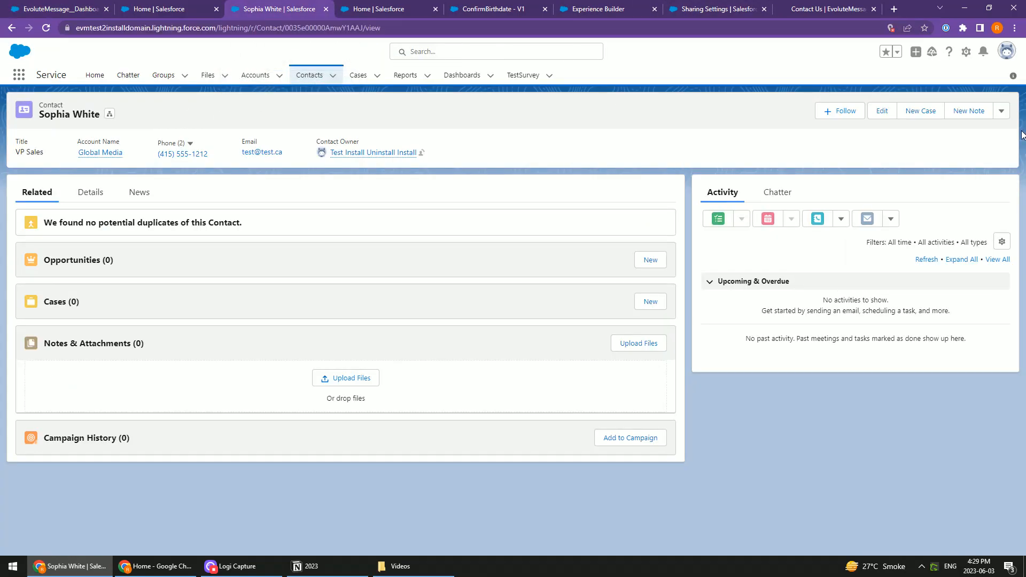
{"action": "left_click", "coordinate": [1001, 110]}
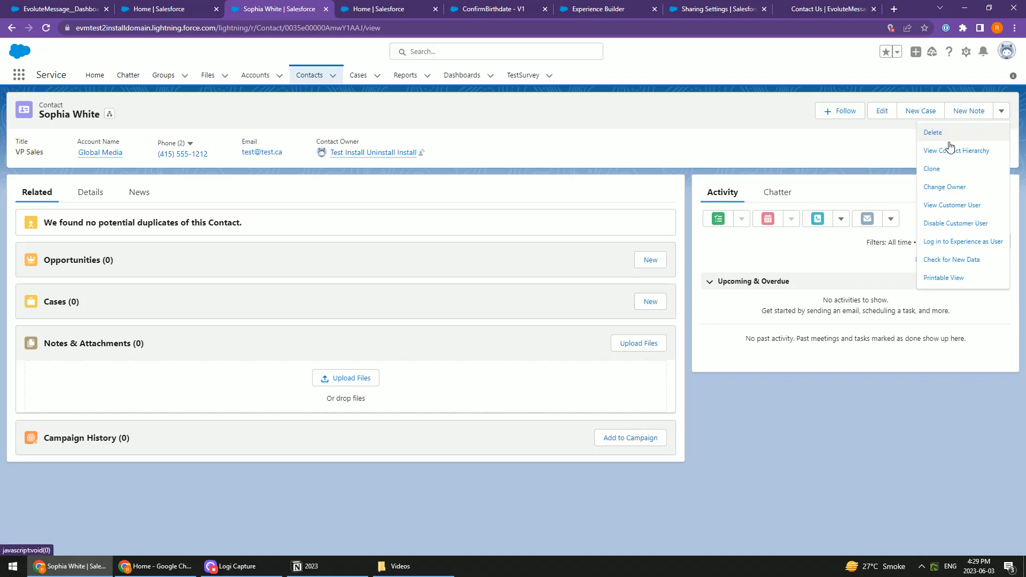
{"action": "left_click", "coordinate": [974, 209]}
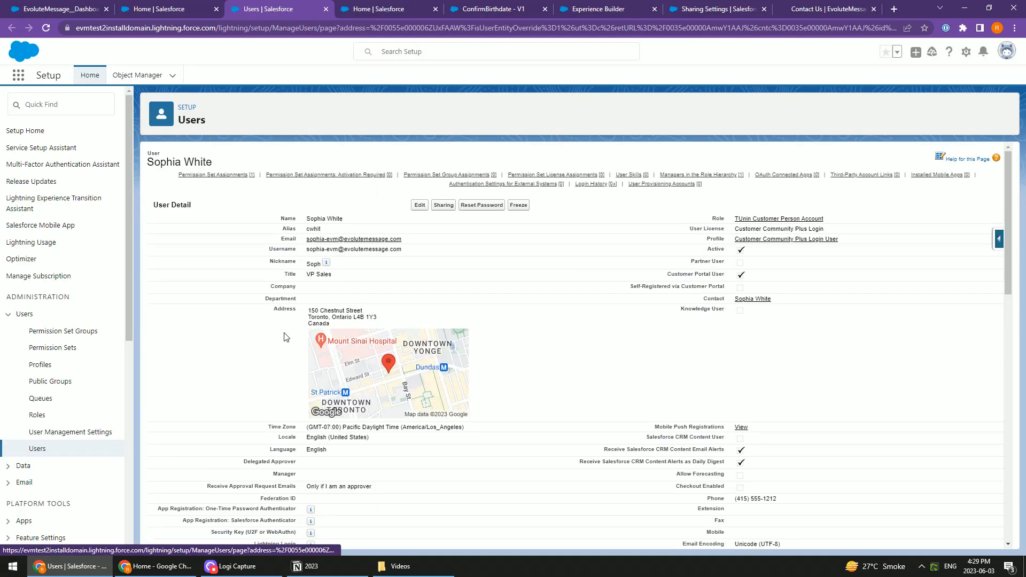
{"action": "scroll", "coordinate": [308, 307], "scroll_direction": "down", "scroll_amount": 7}
{"action": "left_click_drag", "start_coordinate": [265, 323], "coordinate": [179, 324]}
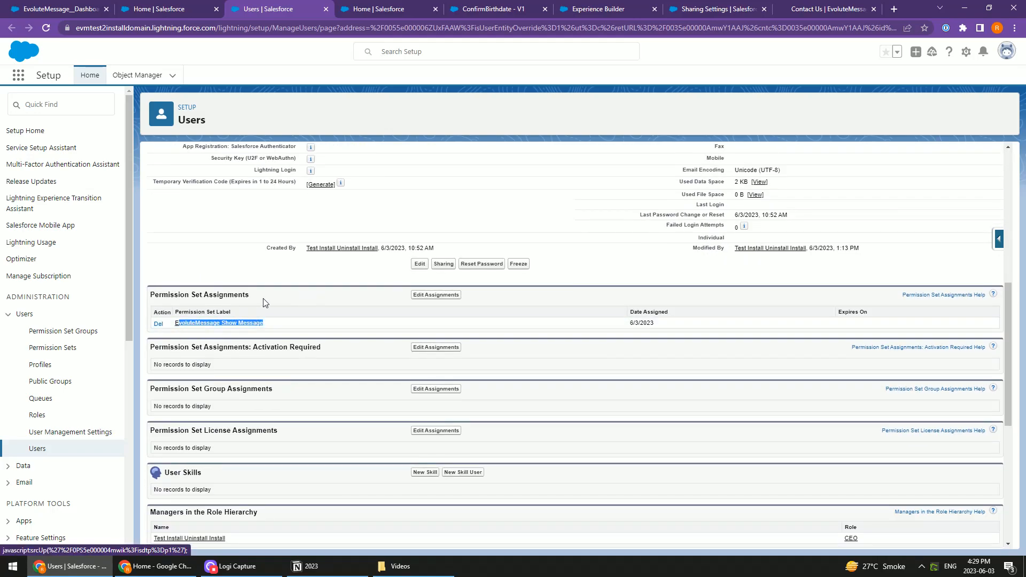
{"action": "left_click", "coordinate": [248, 314]}
View the EvoluteMessage dashboard, the Accounts sharing settings and the EvoluteMessage website's Contact Us page
{"action": "left_click", "coordinate": [72, 12]}
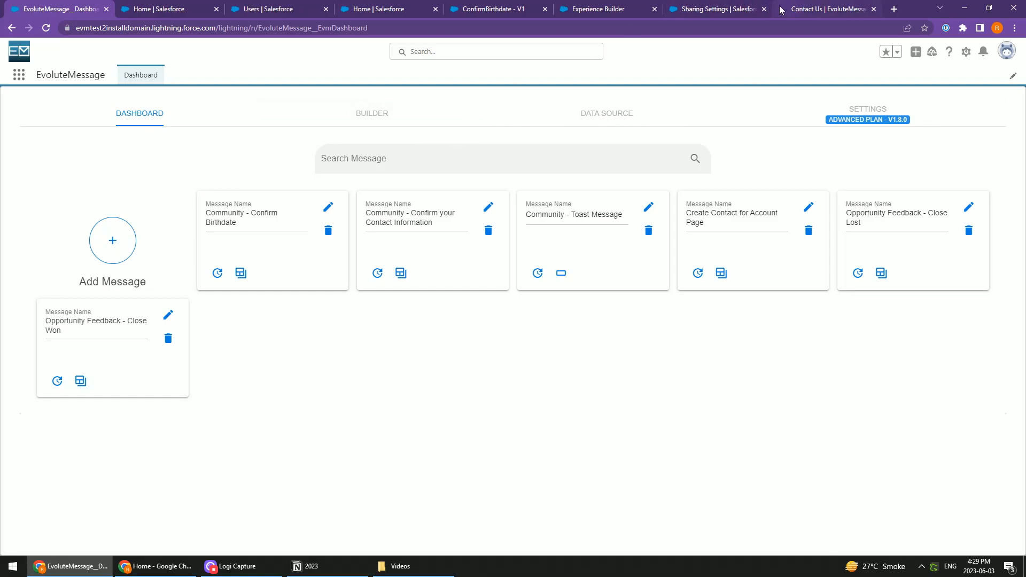
{"action": "mouse_move", "coordinate": [745, 9]}
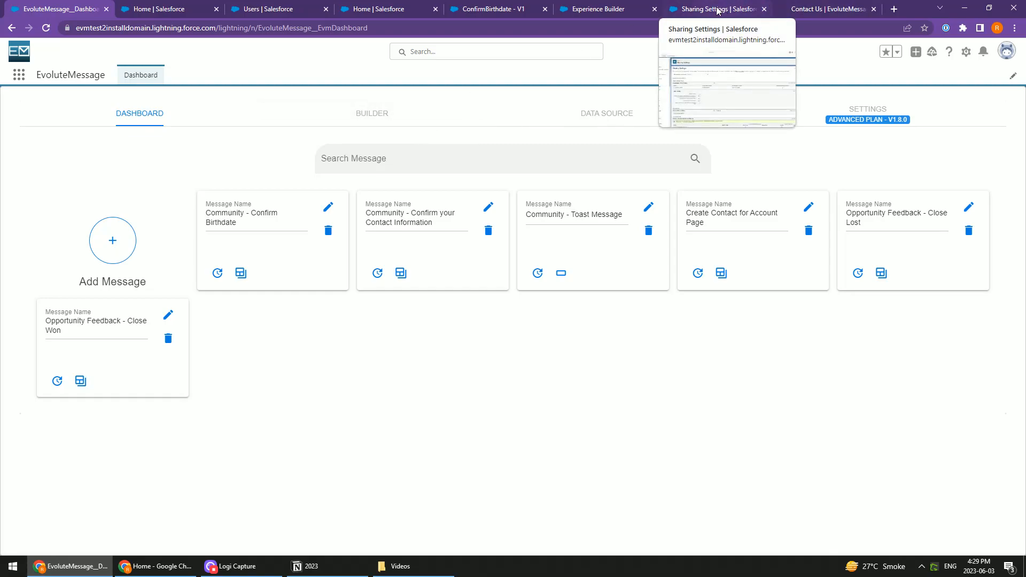
{"action": "left_click", "coordinate": [718, 10]}
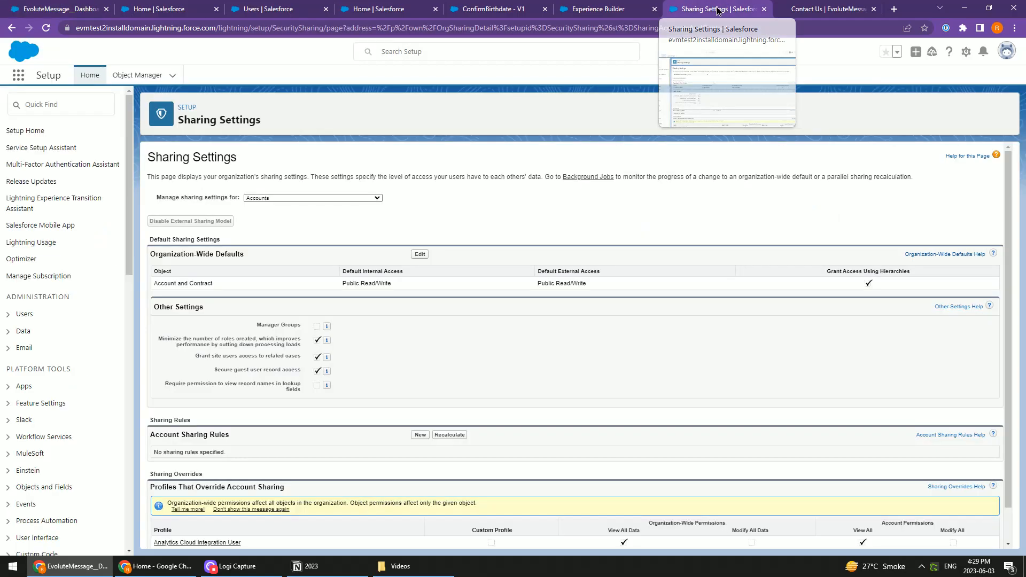
{"action": "left_click", "coordinate": [800, 6]}
{"action": "key", "text": "alt+Tab"}
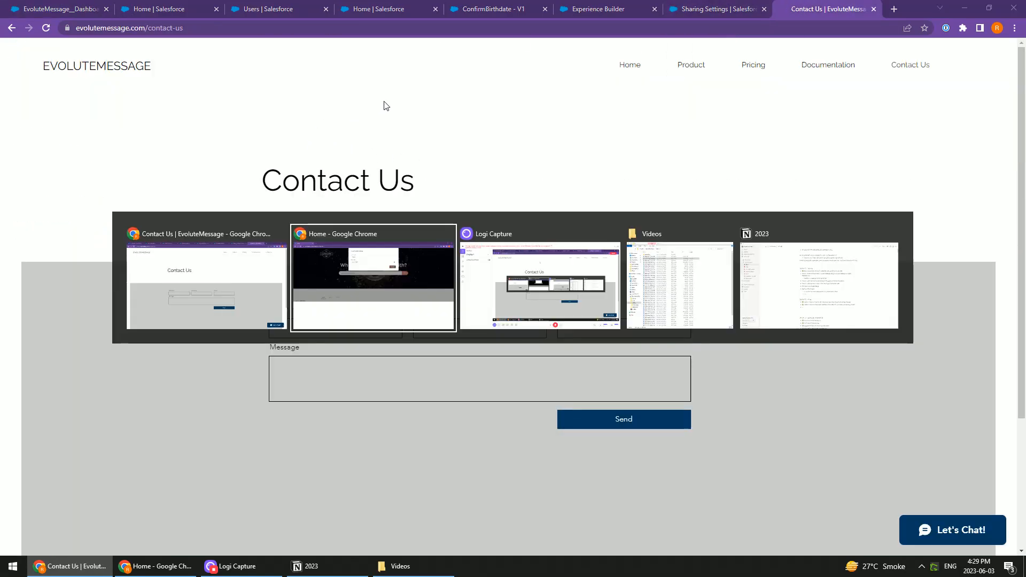
{"action": "key", "text": "alt+Tab"}
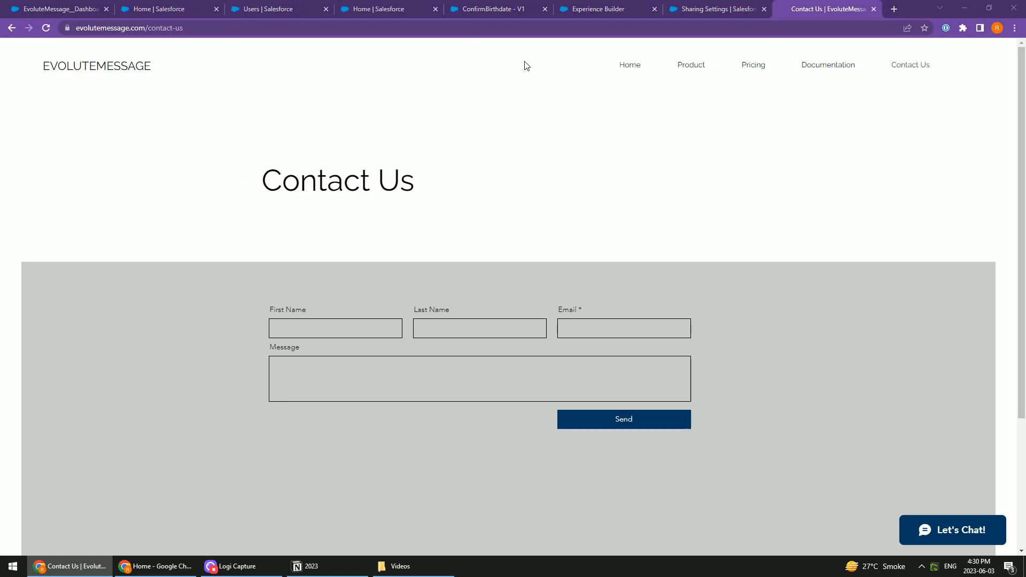
{"action": "key", "text": "alt+Tab"}
{"action": "key", "text": "alt+Tab"}
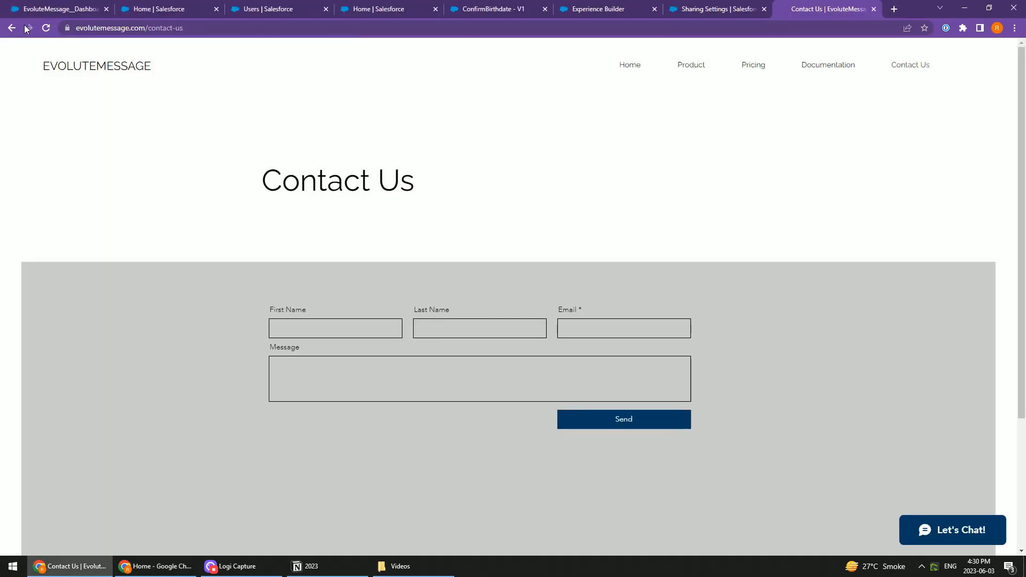
Revisit the EvoluteMessage dashboard and the Accounts sharing settings, and check the ConfirmBirthdate message on the community page
{"action": "left_click", "coordinate": [42, 14]}
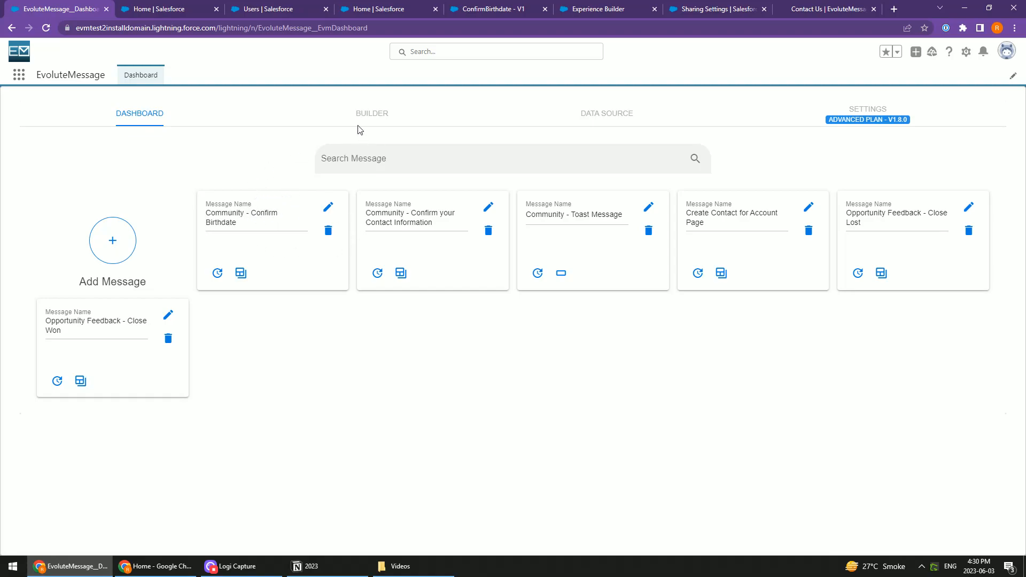
{"action": "left_click", "coordinate": [697, 10]}
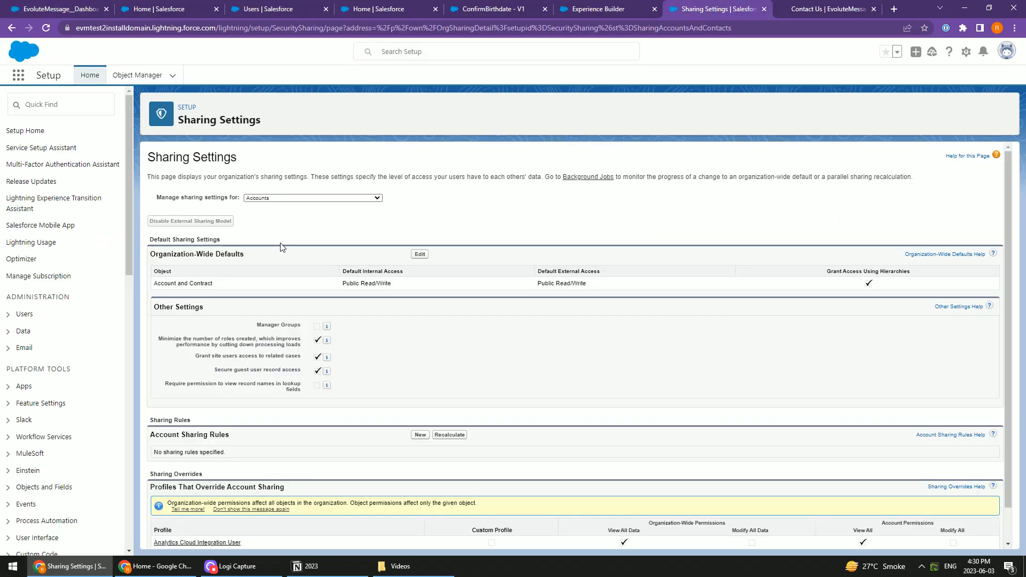
{"action": "key", "text": "alt+Tab"}
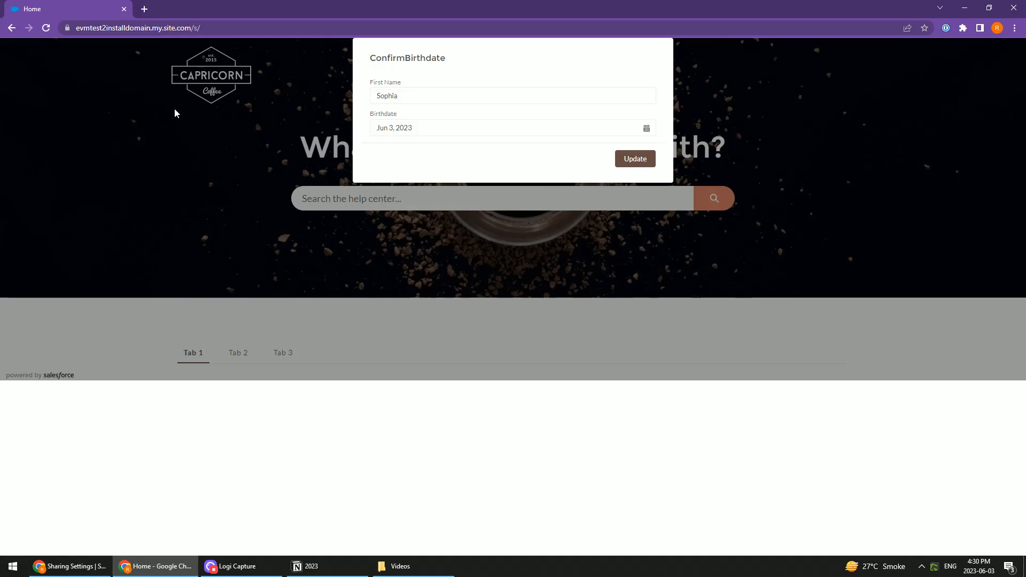
{"action": "key", "text": "alt+Tab"}
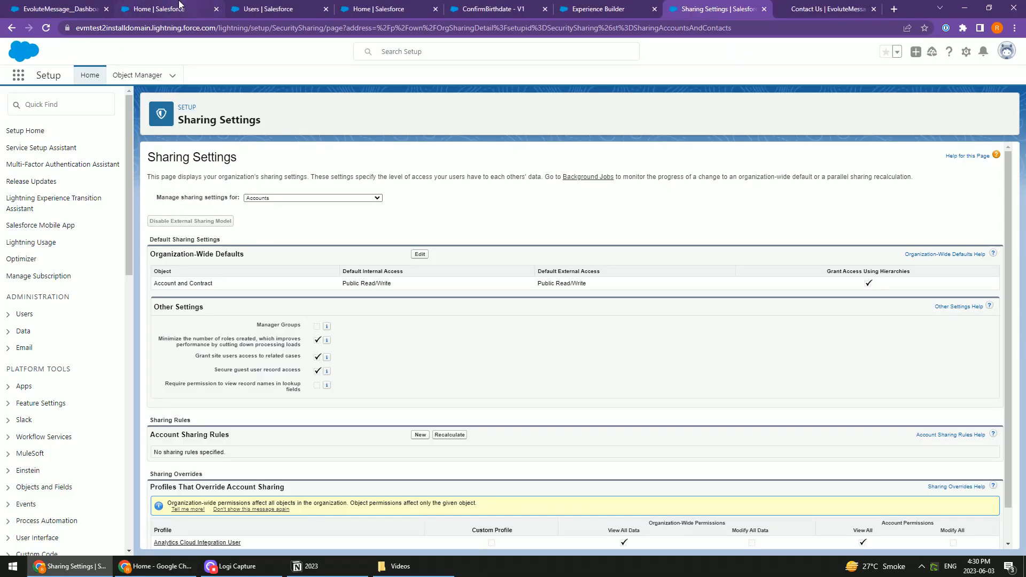
View the ConfirmBirthdate flow, then return to Sharing Settings and highlight the default external access for Account and Contract
{"action": "left_click", "coordinate": [264, 9]}
{"action": "left_click", "coordinate": [376, 8]}
{"action": "left_click", "coordinate": [475, 8]}
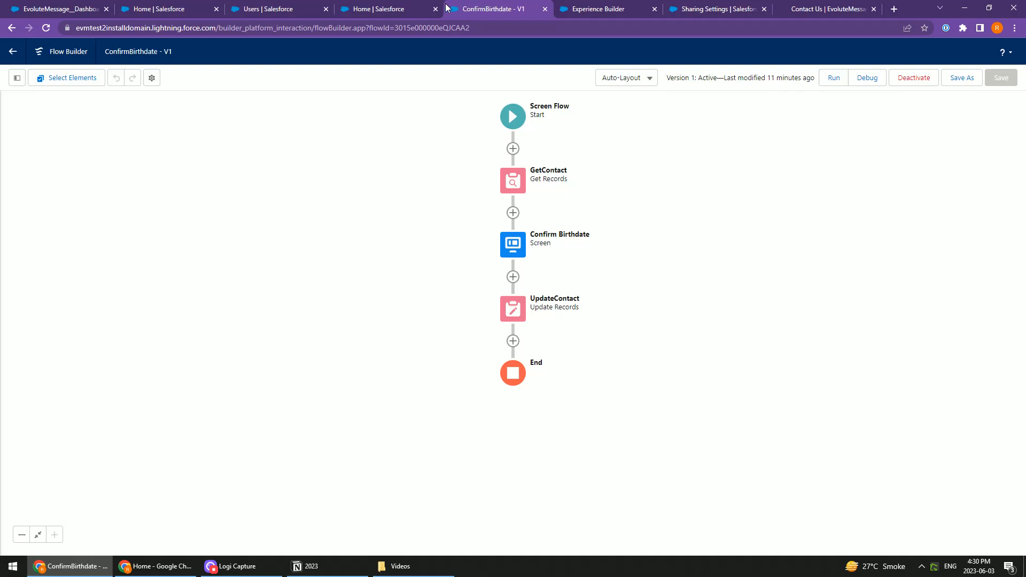
{"action": "left_click", "coordinate": [179, 9]}
{"action": "left_click", "coordinate": [692, 10]}
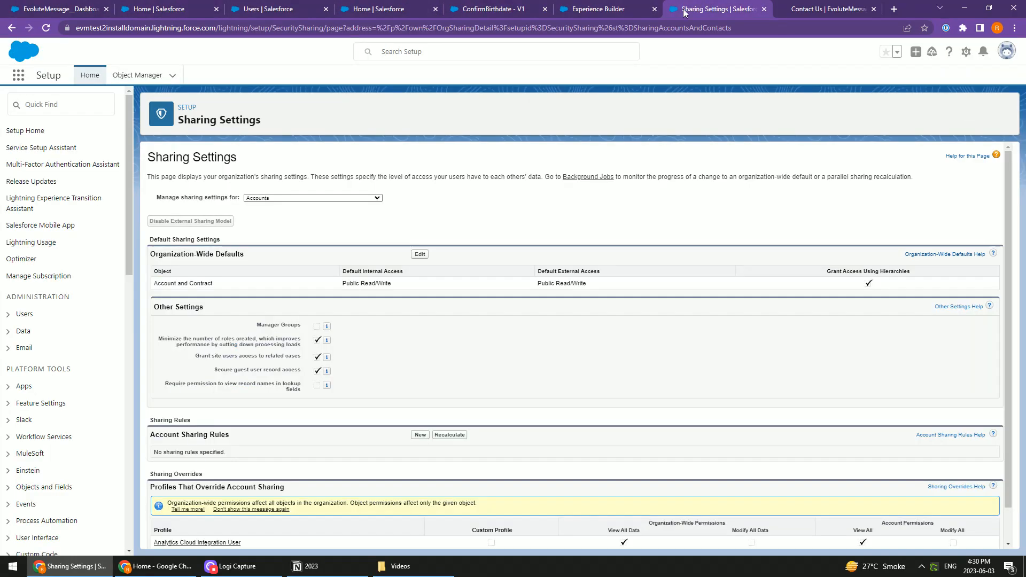
{"action": "left_click_drag", "start_coordinate": [537, 283], "coordinate": [593, 281]}
Check the community page's ConfirmBirthdate message again and return to the EvoluteMessage website's Contact Us page
{"action": "key", "text": "alt+Tab"}
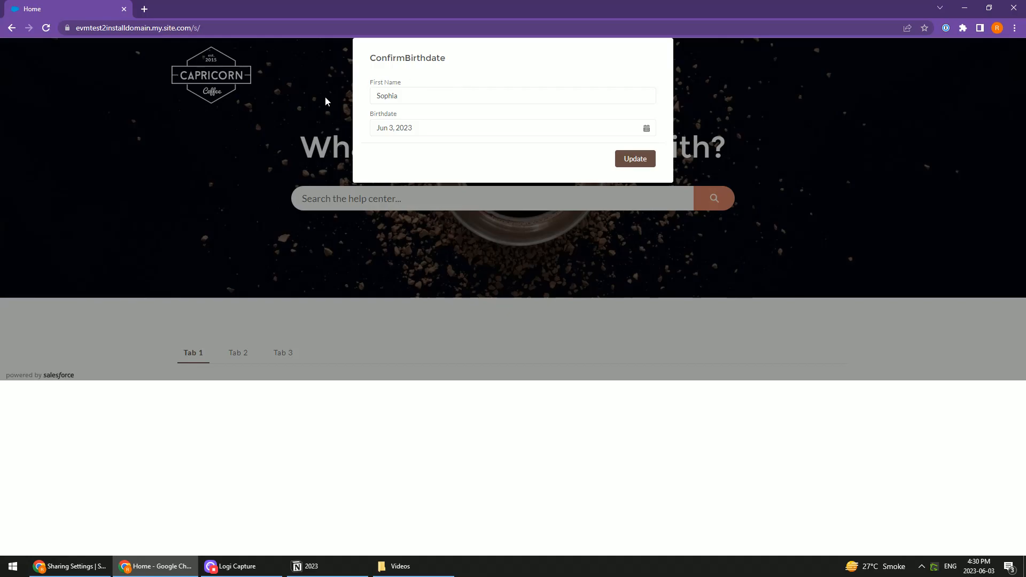
{"action": "key", "text": "alt+Tab"}
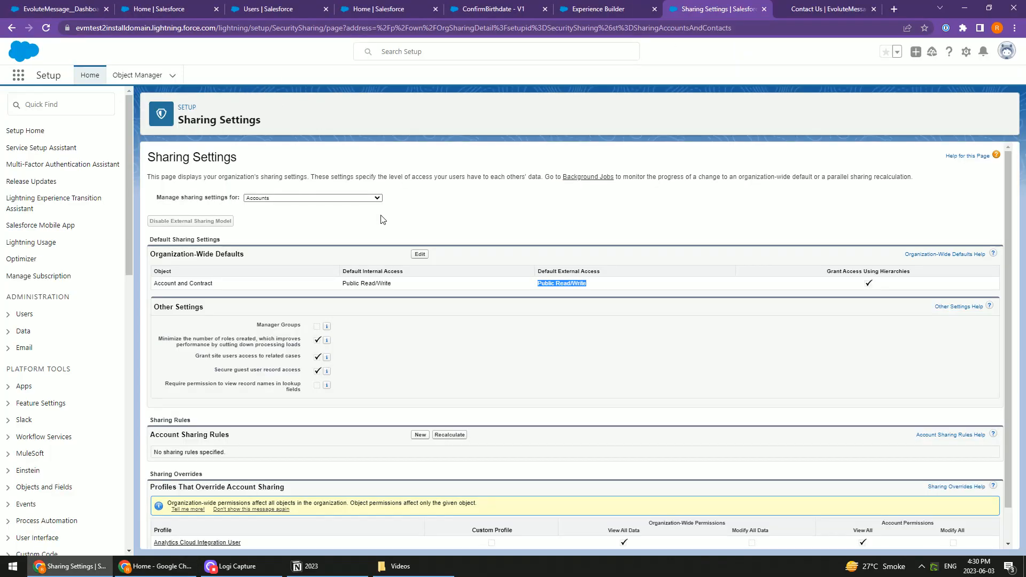
{"action": "left_click", "coordinate": [807, 12]}
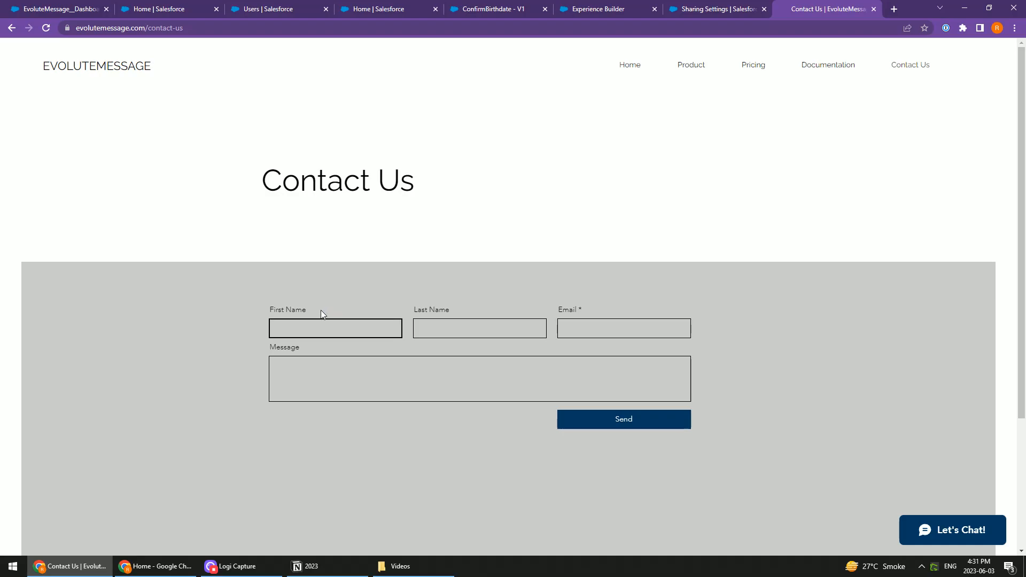
{"action": "left_click", "coordinate": [235, 566]}
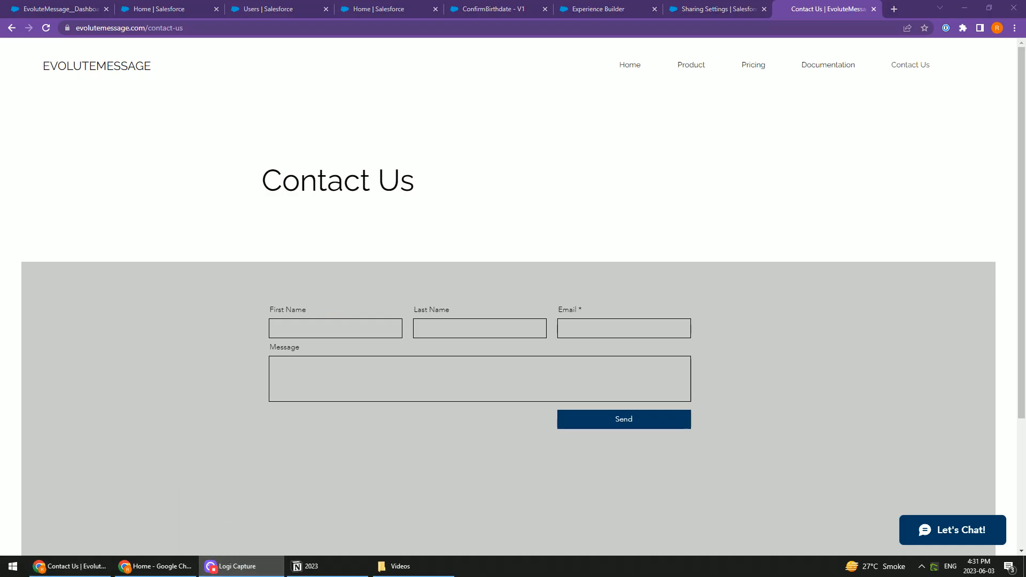